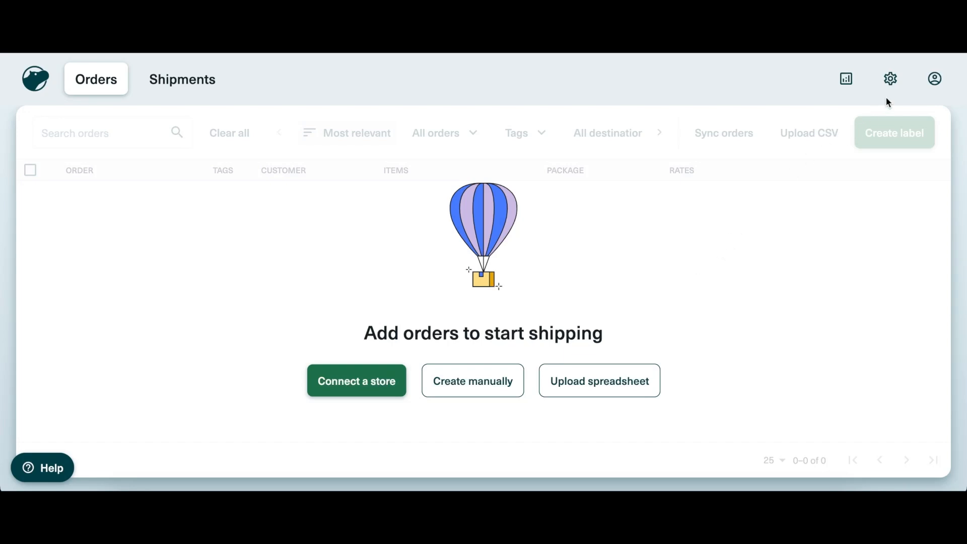
- Set the label format to 8.5 x 11 in PDF (one label per page) and packing slip format to 8.5 x 11 in PDF, and save the settings
{"action": "left_click", "coordinate": [890, 83]}
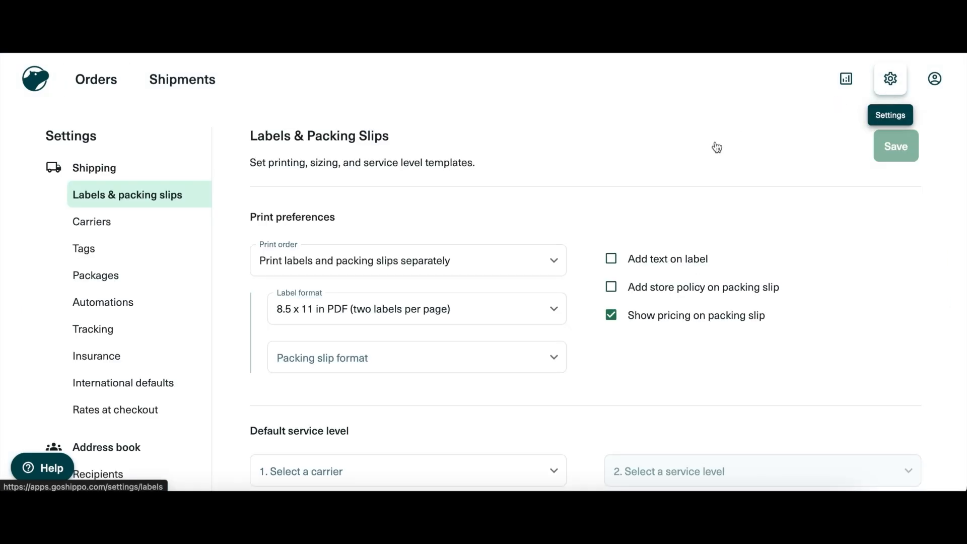
{"action": "left_click", "coordinate": [542, 308]}
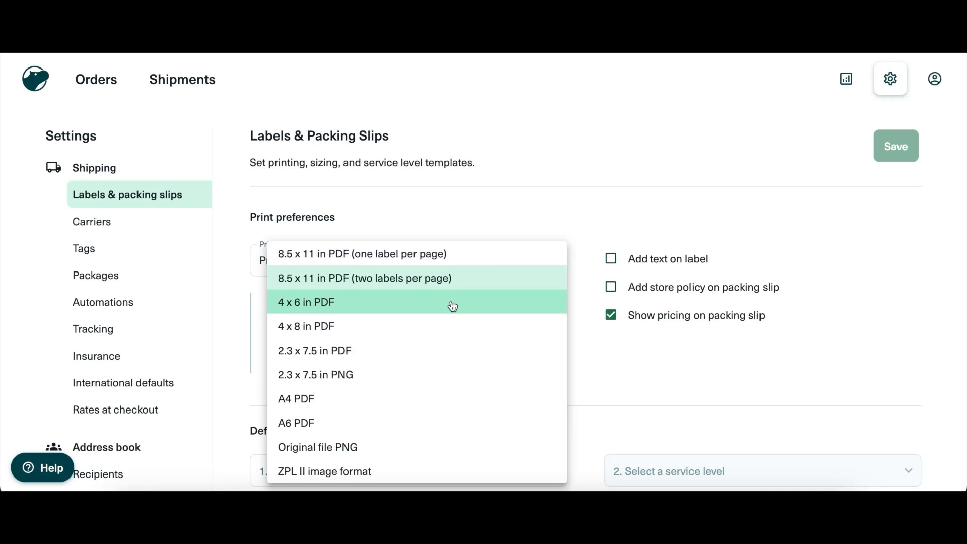
{"action": "left_click", "coordinate": [467, 257]}
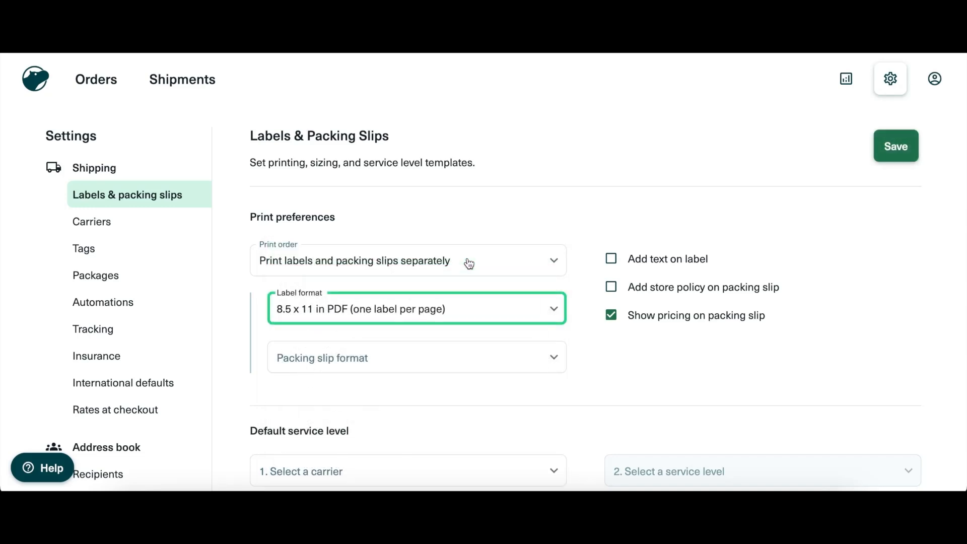
{"action": "left_click", "coordinate": [471, 353]}
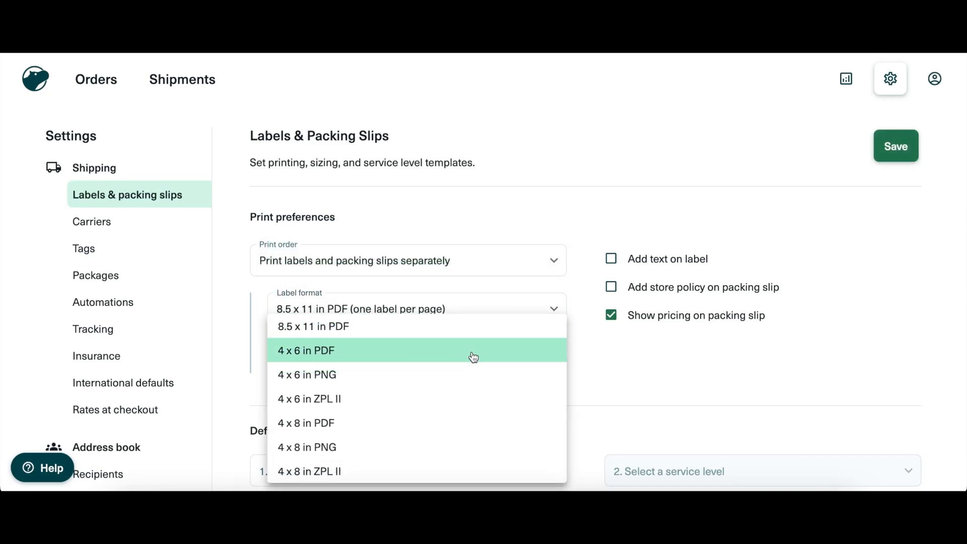
{"action": "left_click", "coordinate": [470, 333]}
{"action": "left_click", "coordinate": [899, 148]}
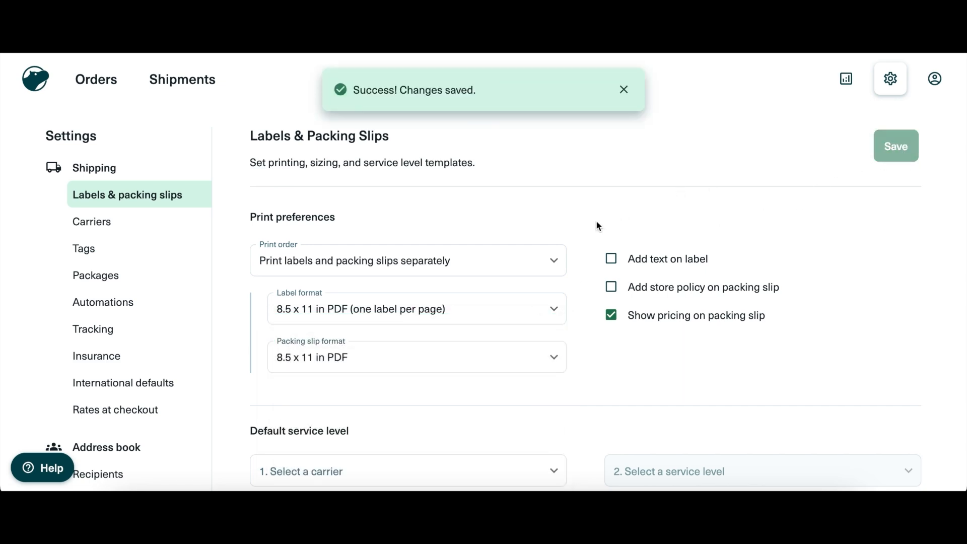
- Complete the default sender and return address by entering the street number, choosing a suggested address with its unit, and apply it
{"action": "scroll", "coordinate": [100, 254], "scroll_direction": "down", "scroll_amount": 4}
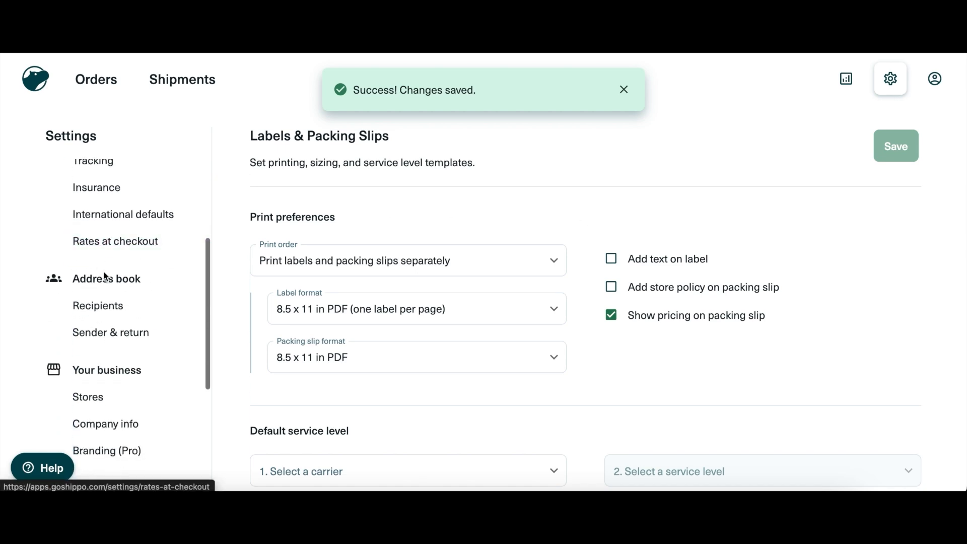
{"action": "left_click", "coordinate": [129, 332]}
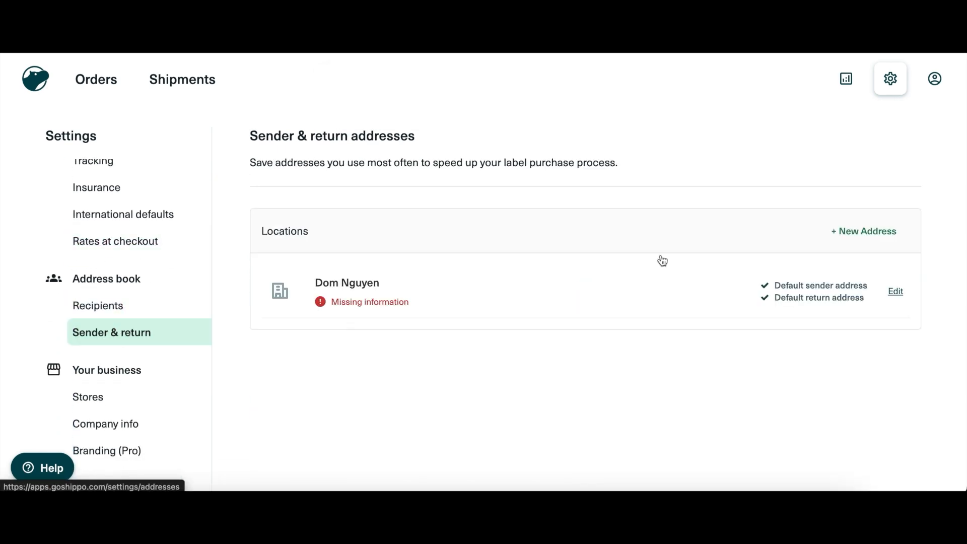
{"action": "left_click", "coordinate": [895, 292]}
{"action": "scroll", "coordinate": [596, 328], "scroll_direction": "down", "scroll_amount": 2}
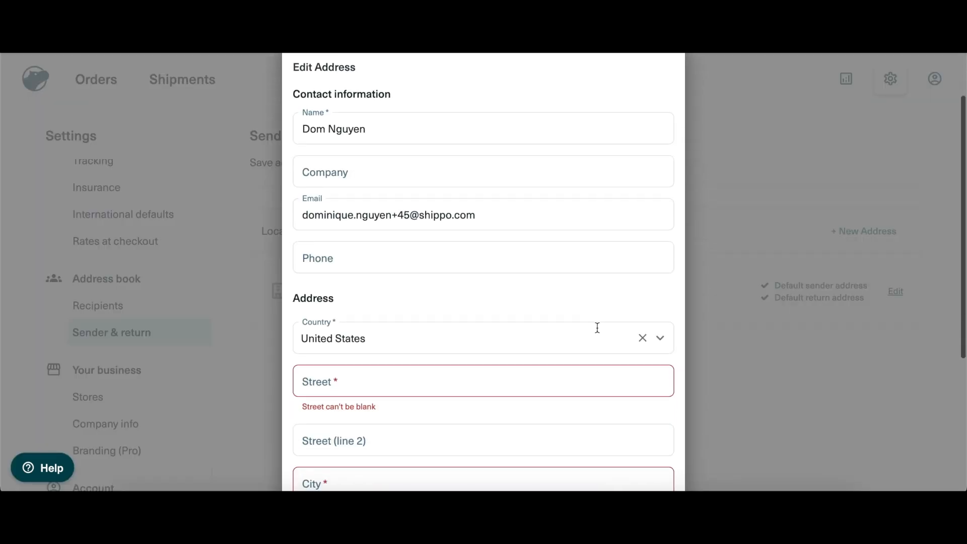
{"action": "scroll", "coordinate": [588, 319], "scroll_direction": "down", "scroll_amount": 1}
{"action": "left_click", "coordinate": [588, 319]}
{"action": "type", "text": "89"}
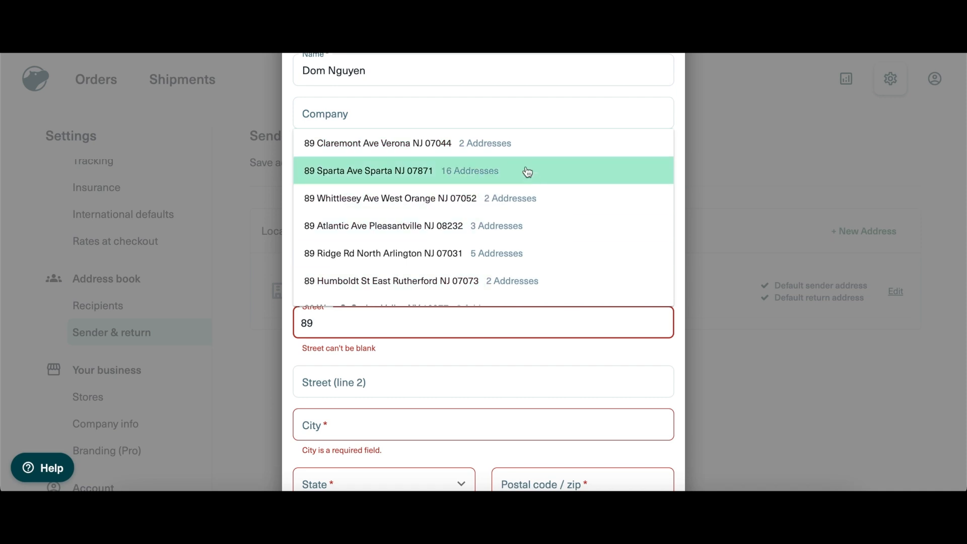
{"action": "left_click", "coordinate": [513, 157]}
{"action": "left_click", "coordinate": [481, 352]}
{"action": "scroll", "coordinate": [482, 354], "scroll_direction": "down", "scroll_amount": 2}
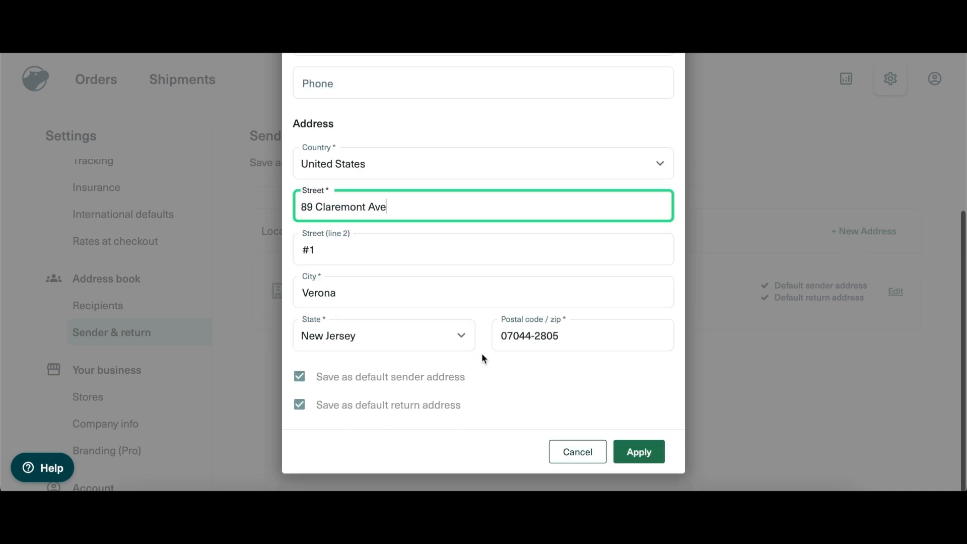
{"action": "left_click", "coordinate": [640, 451]}
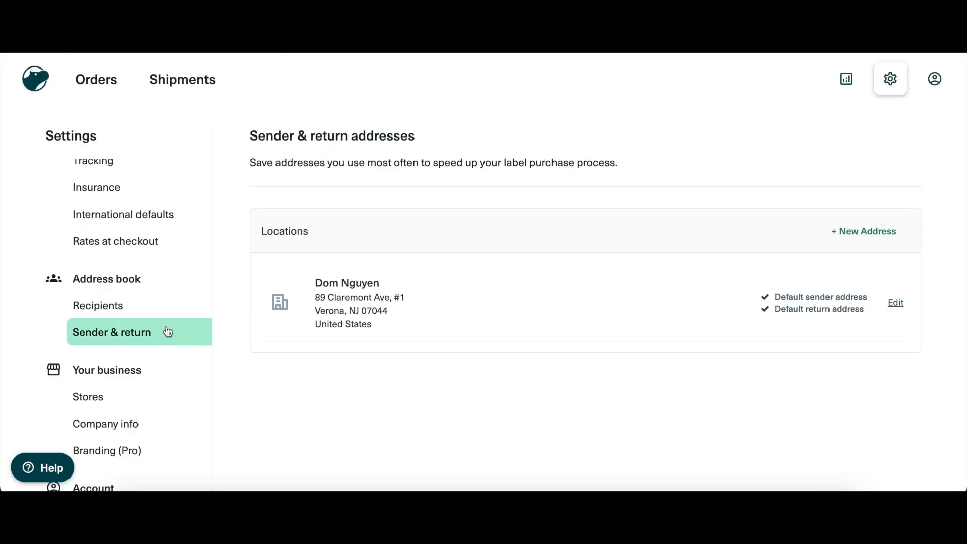
- Activate the UPS account in the carrier settings, agreeing to the UPS terms
{"action": "scroll", "coordinate": [166, 330], "scroll_direction": "up", "scroll_amount": 4}
{"action": "left_click", "coordinate": [129, 233]}
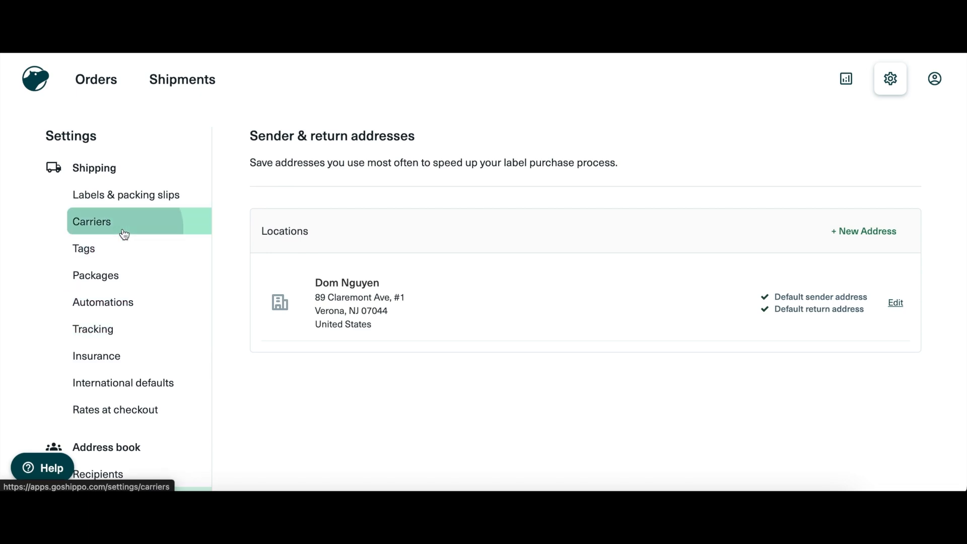
{"action": "scroll", "coordinate": [559, 386], "scroll_direction": "down", "scroll_amount": 3}
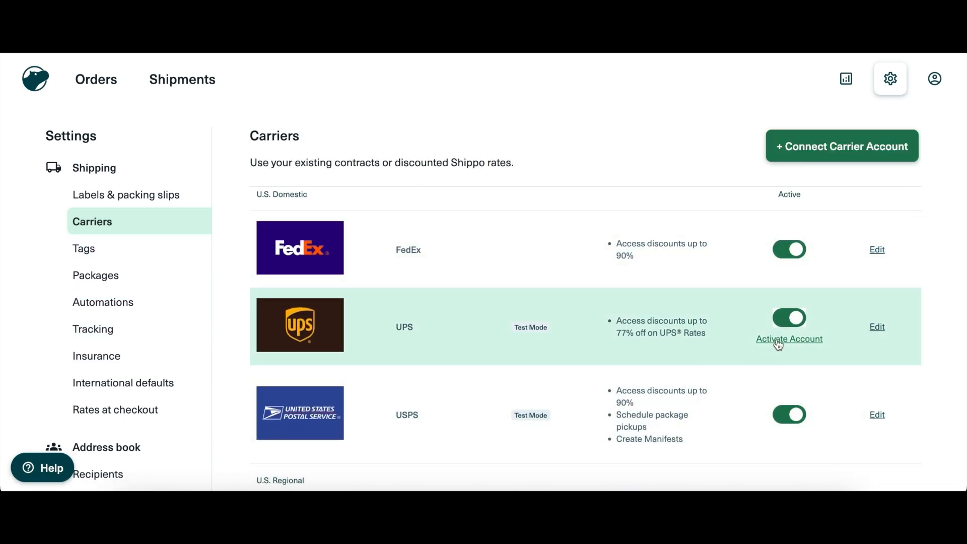
{"action": "left_click", "coordinate": [777, 342]}
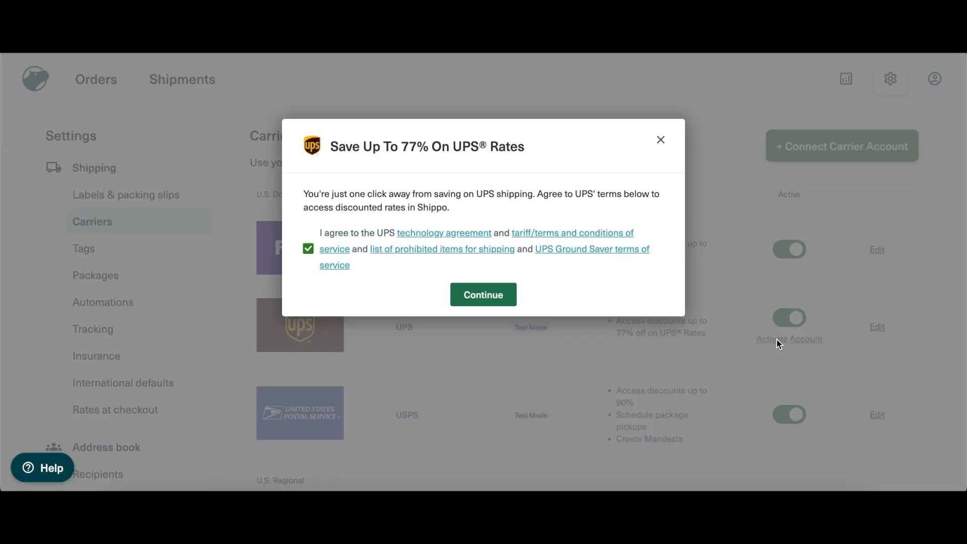
{"action": "left_click", "coordinate": [495, 298]}
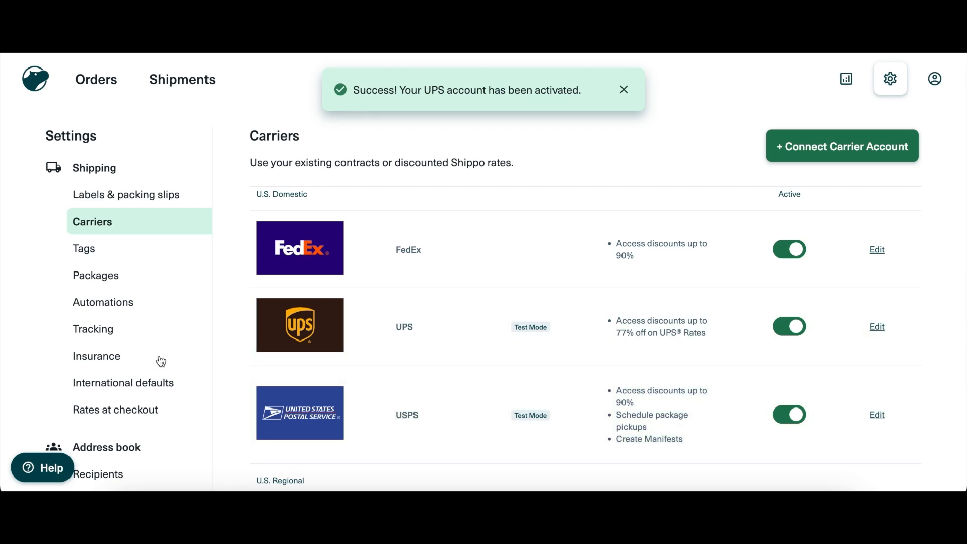
- Review the e-commerce stores available to connect and look at the Shopify connection form, closing it without connecting
{"action": "scroll", "coordinate": [99, 365], "scroll_direction": "down", "scroll_amount": 3}
{"action": "scroll", "coordinate": [100, 366], "scroll_direction": "down", "scroll_amount": 2}
{"action": "left_click", "coordinate": [99, 364]}
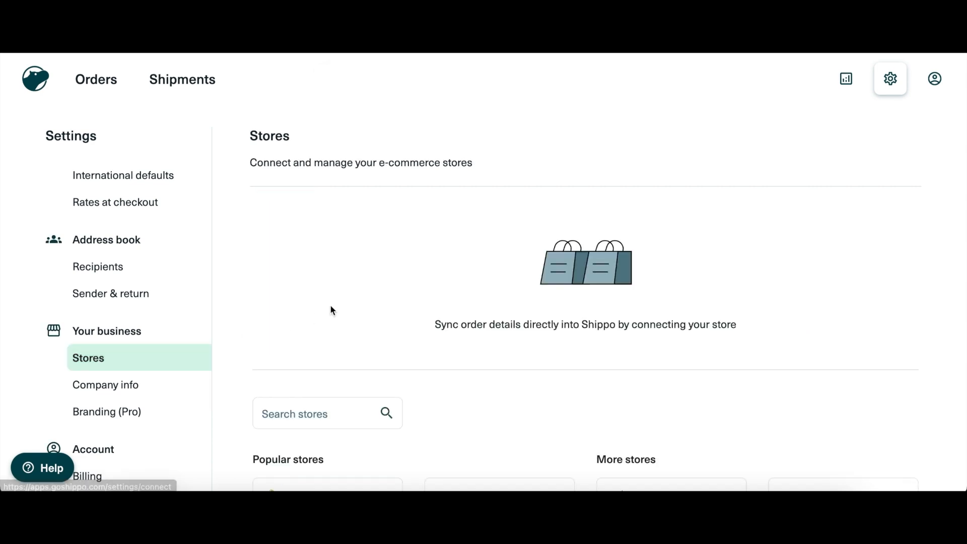
{"action": "scroll", "coordinate": [330, 304], "scroll_direction": "down", "scroll_amount": 3}
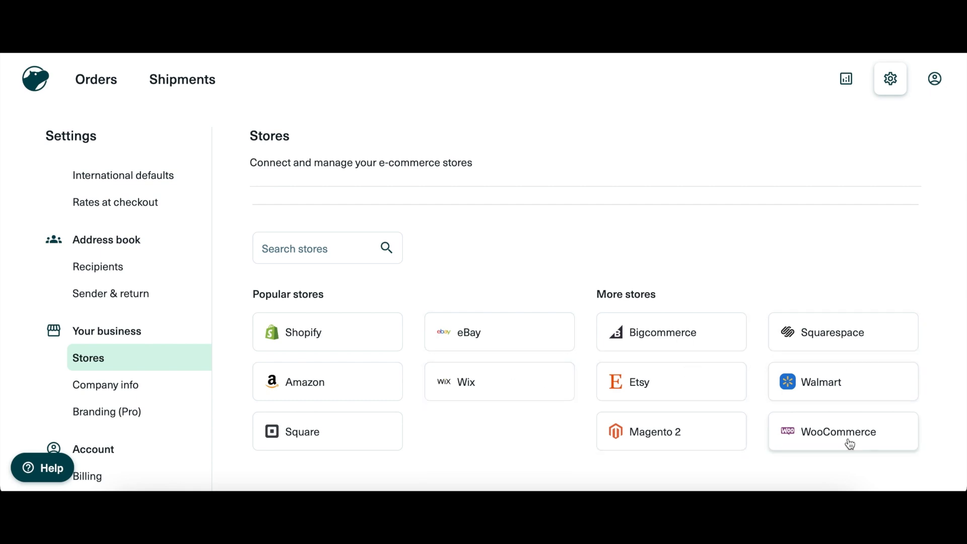
{"action": "left_click", "coordinate": [354, 340]}
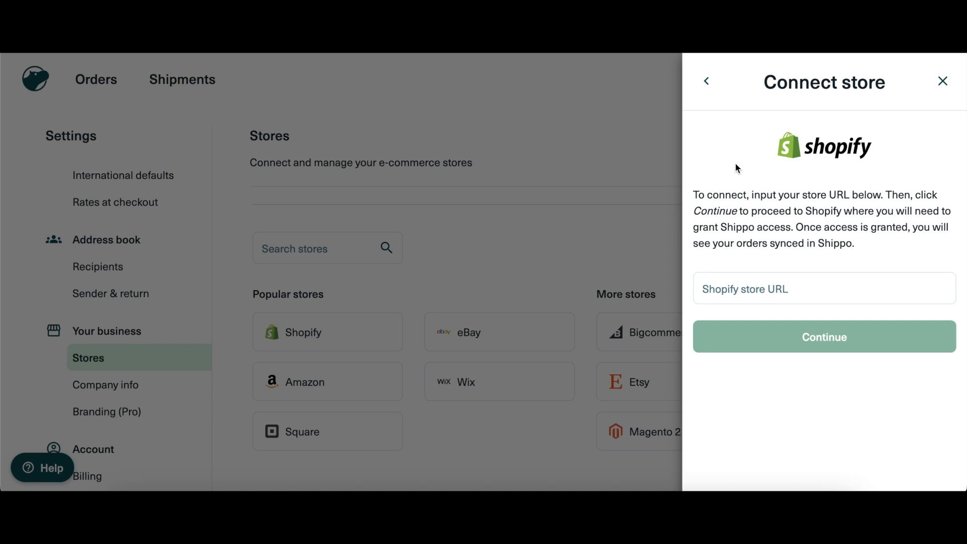
{"action": "left_click", "coordinate": [942, 81]}
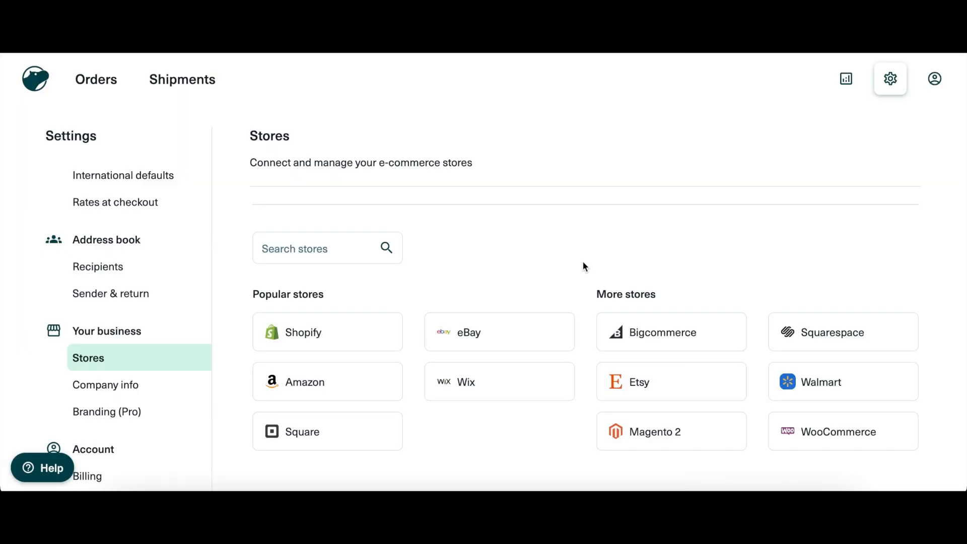
- View the billing settings and look at the form for adding a payment method, closing it without entering a card
{"action": "scroll", "coordinate": [173, 334], "scroll_direction": "down", "scroll_amount": 2}
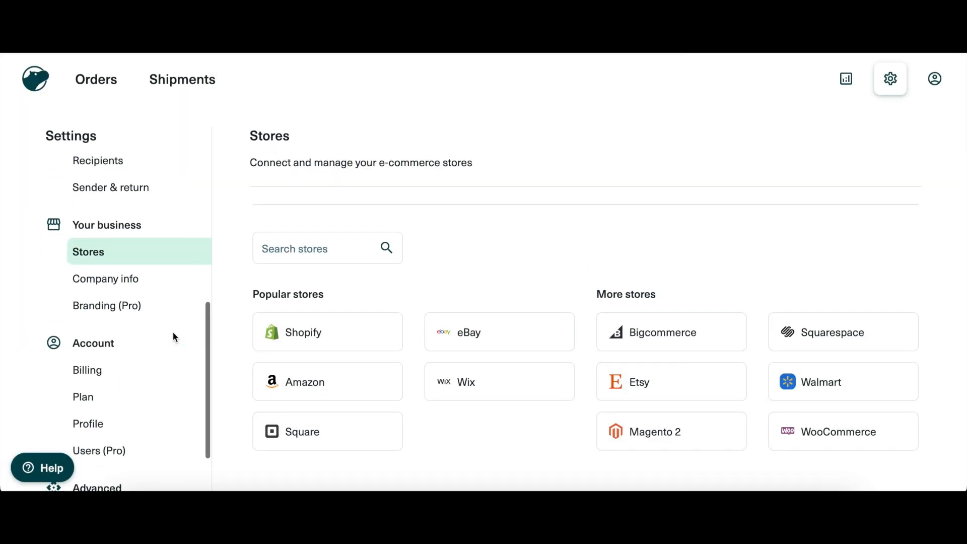
{"action": "left_click", "coordinate": [136, 370]}
{"action": "left_click", "coordinate": [320, 268]}
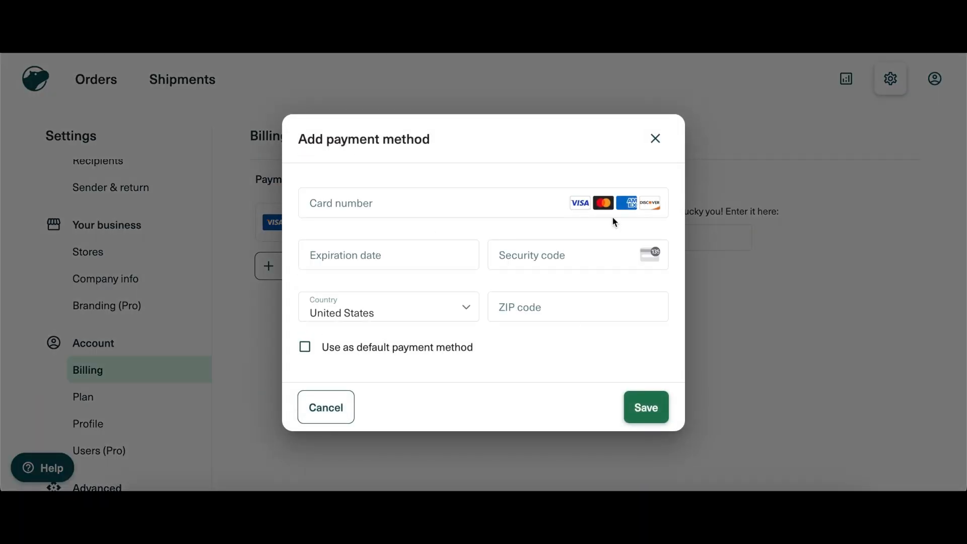
{"action": "left_click", "coordinate": [656, 140]}
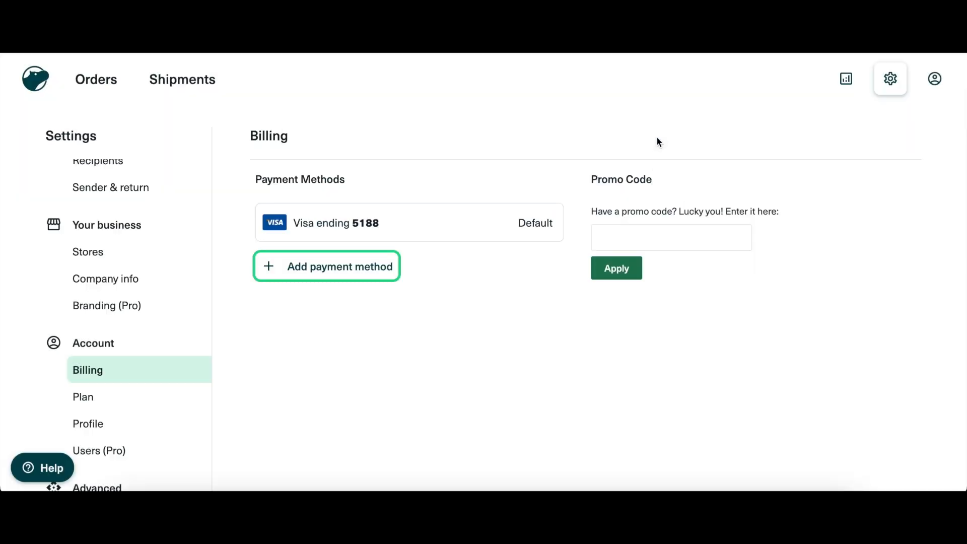
- Start creating an order manually from the Orders page and enter the recipient's name
{"action": "left_click", "coordinate": [105, 90]}
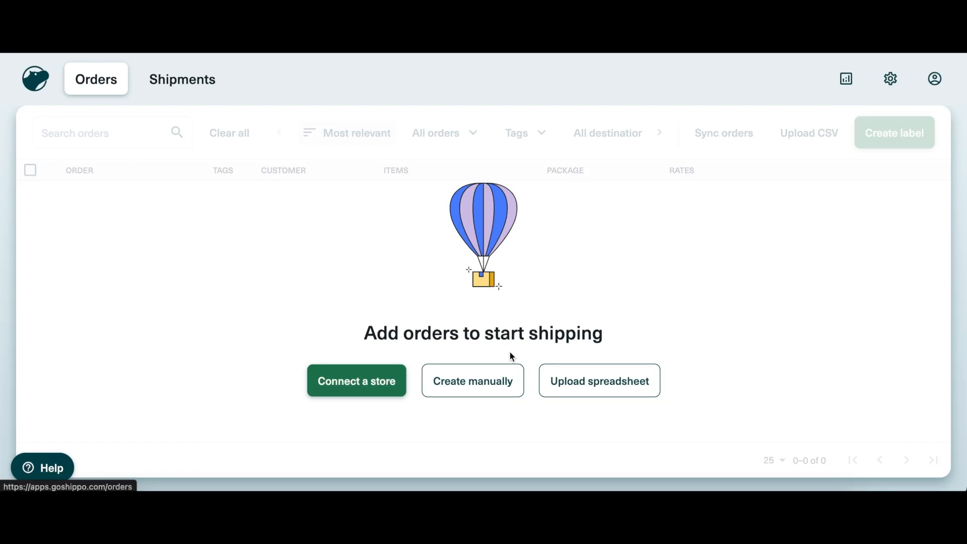
{"action": "left_click", "coordinate": [466, 381]}
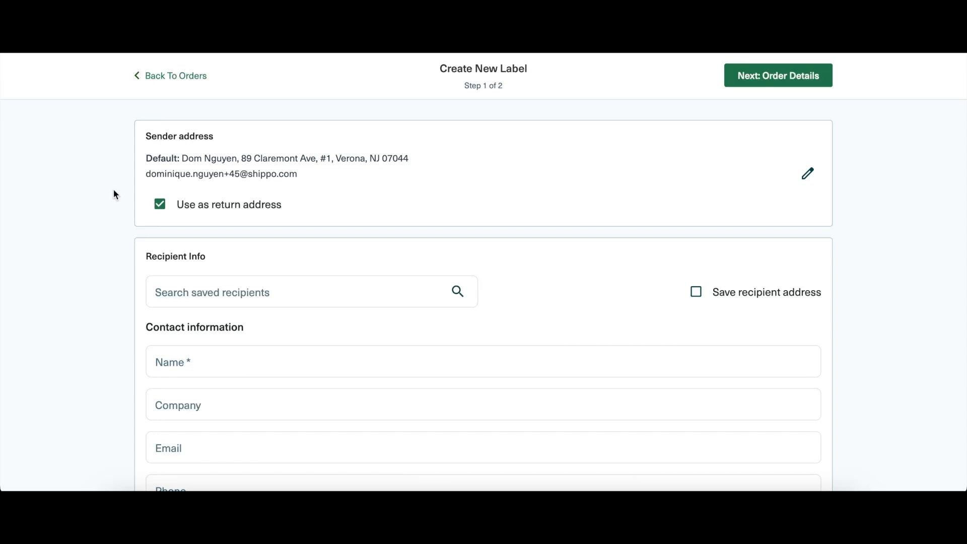
{"action": "scroll", "coordinate": [115, 192], "scroll_direction": "down", "scroll_amount": 3}
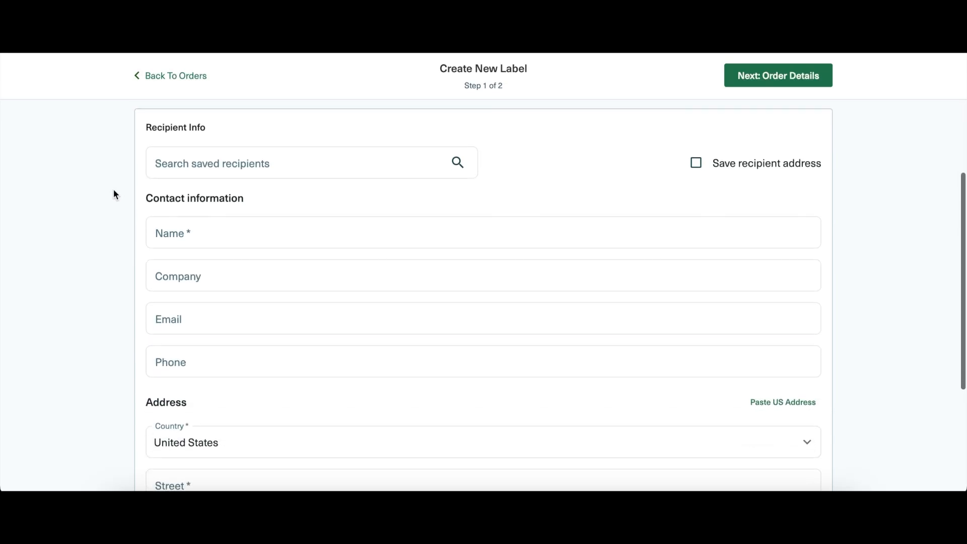
{"action": "left_click", "coordinate": [218, 213]}
{"action": "type", "text": "Jerenimo"}
{"action": "left_click", "coordinate": [9, 241]}
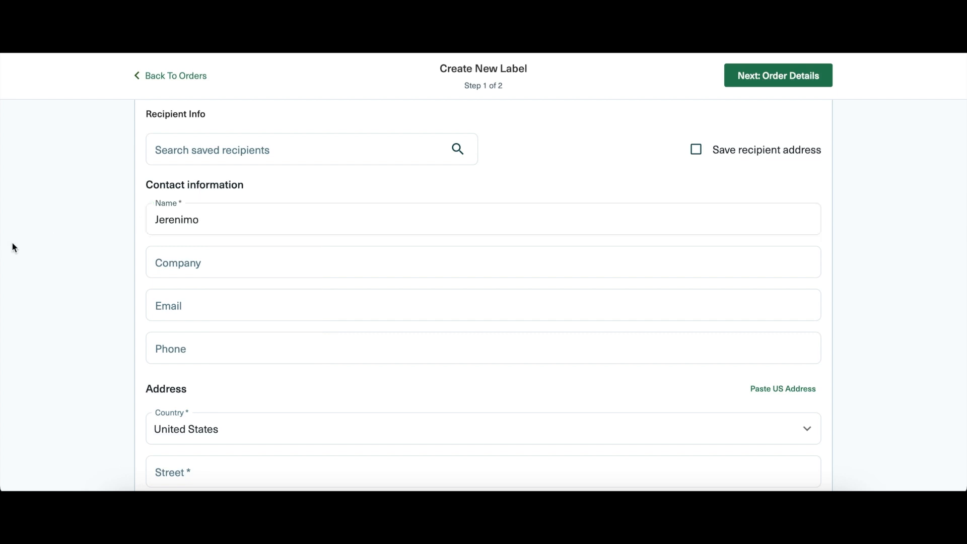
- Fill in the recipient's postal address from a suggested address and proceed to the order details
{"action": "scroll", "coordinate": [76, 277], "scroll_direction": "down", "scroll_amount": 4}
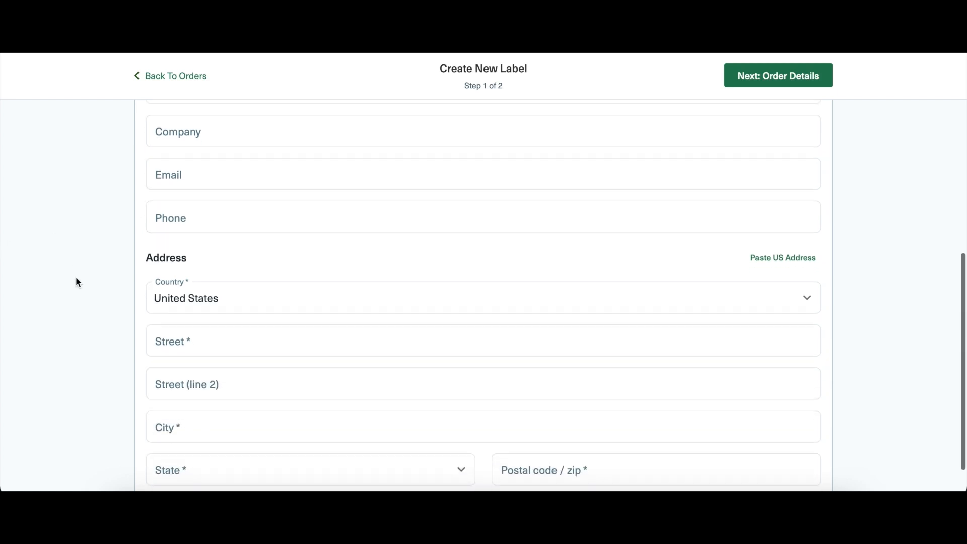
{"action": "left_click", "coordinate": [171, 300]}
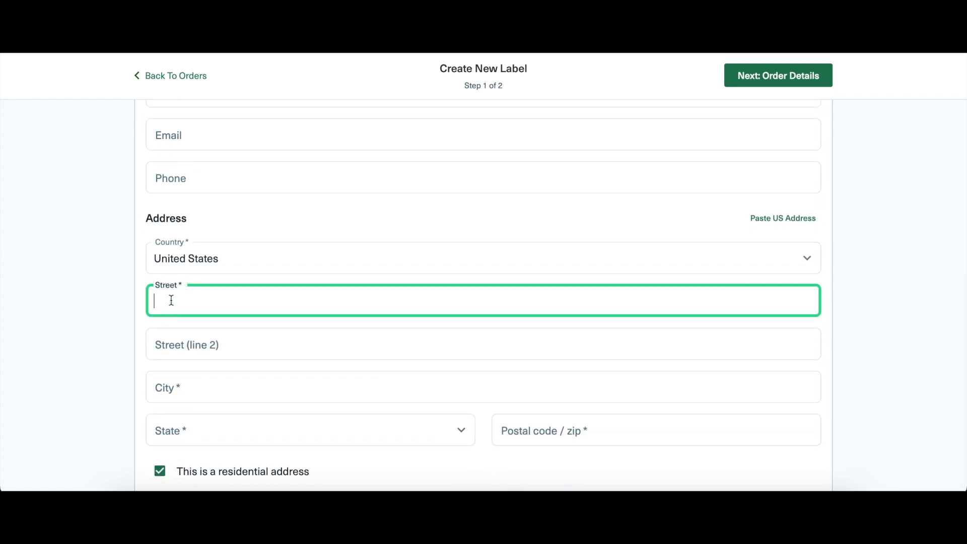
{"action": "type", "text": "12"}
{"action": "left_click", "coordinate": [255, 132]}
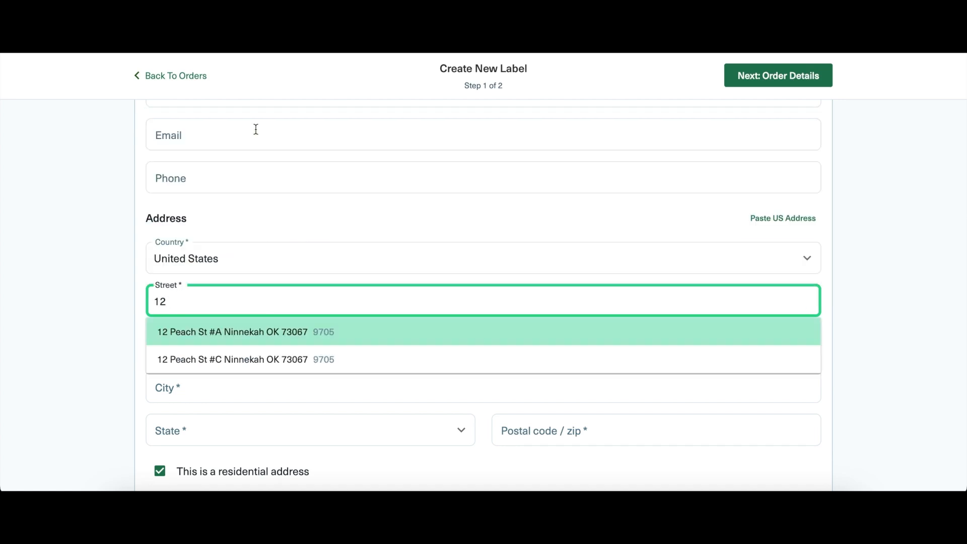
{"action": "left_click", "coordinate": [299, 330]}
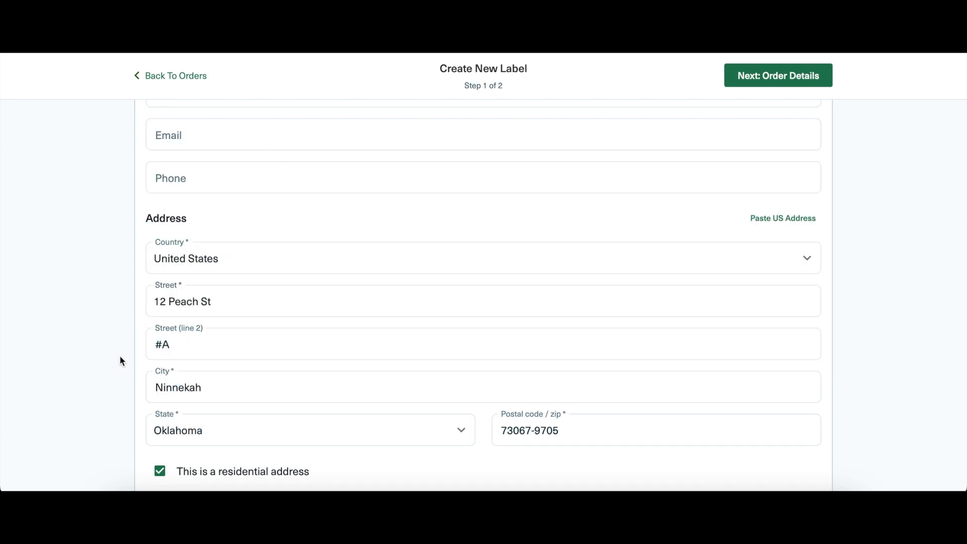
{"action": "scroll", "coordinate": [121, 361], "scroll_direction": "down", "scroll_amount": 1}
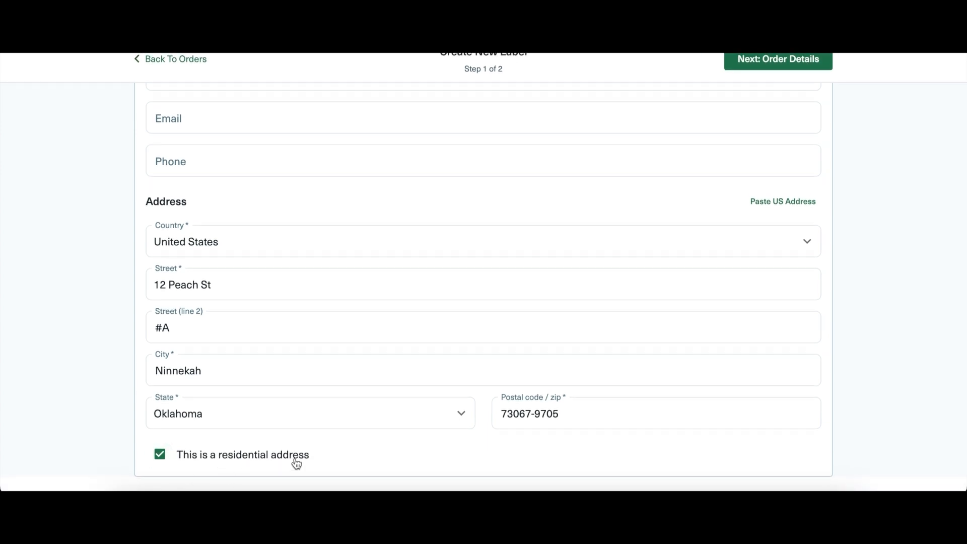
{"action": "left_click", "coordinate": [775, 61]}
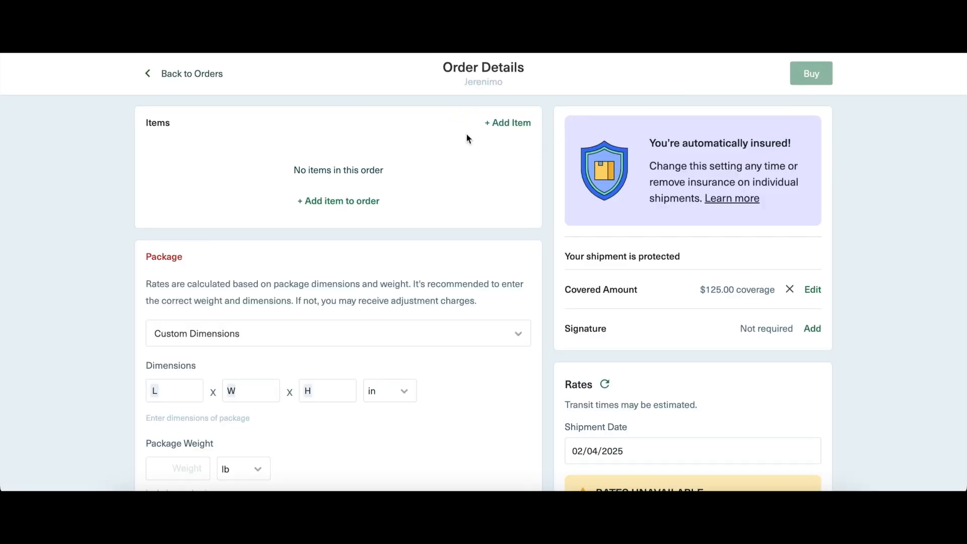
- Look at the fields for adding a new item to the order, cancel the form, and view the package section
{"action": "left_click", "coordinate": [506, 123]}
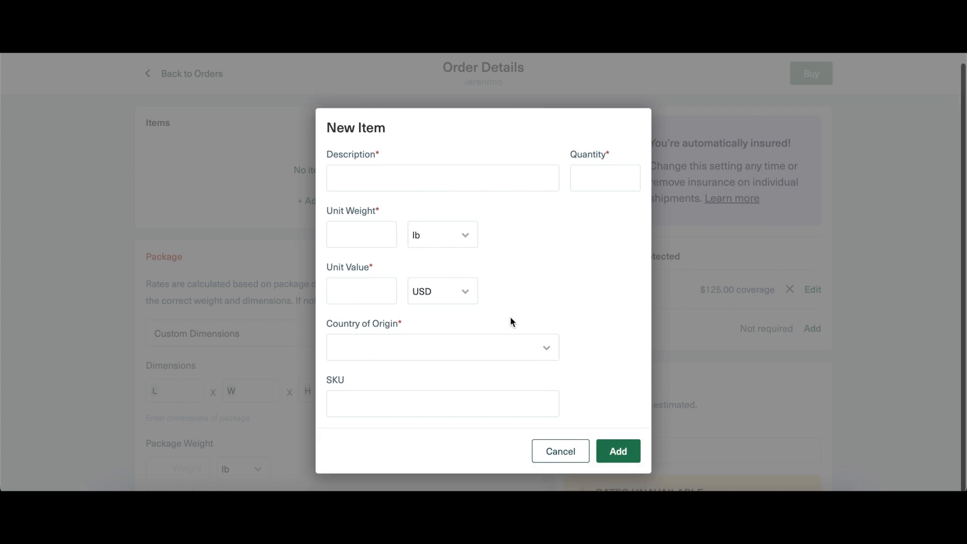
{"action": "left_click", "coordinate": [552, 453]}
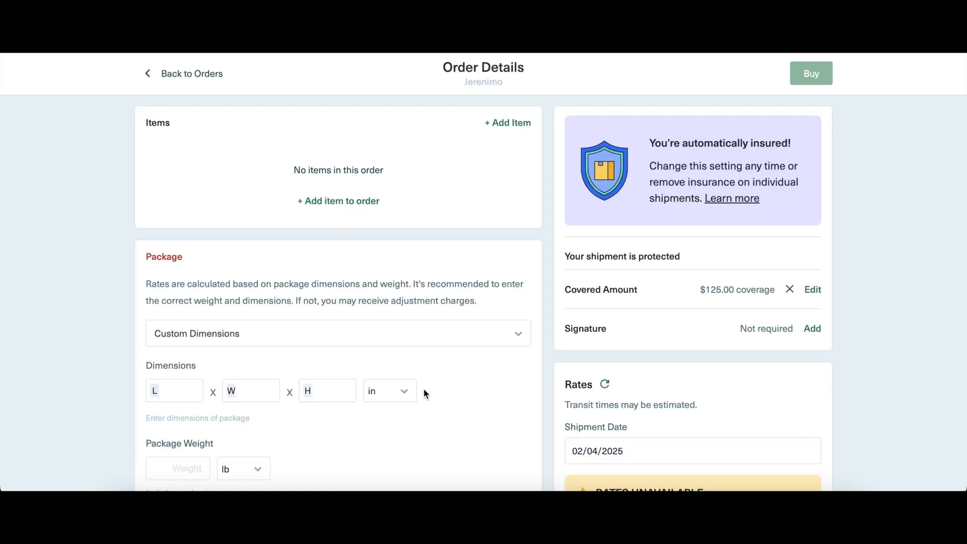
{"action": "scroll", "coordinate": [424, 389], "scroll_direction": "down", "scroll_amount": 2}
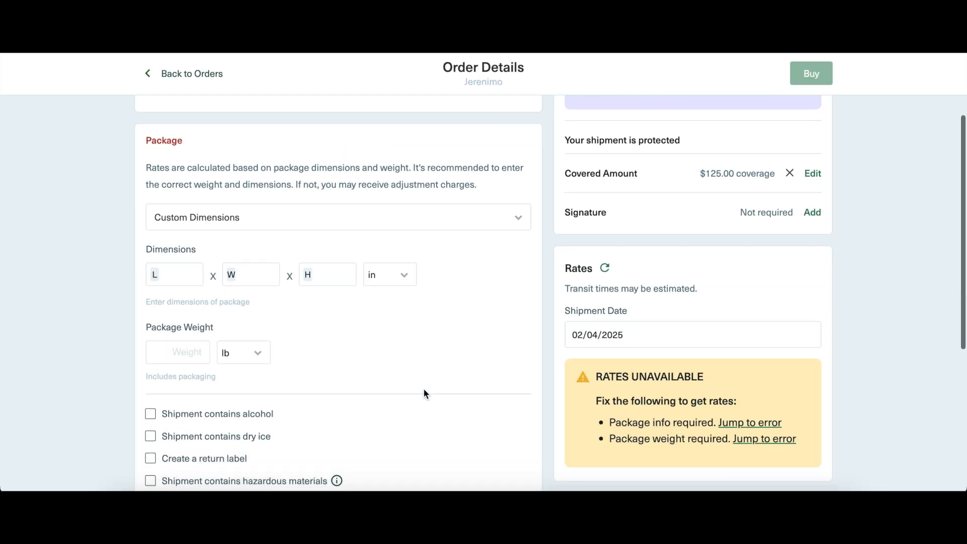
- Look through the carrier-provided parcels from FedEx, UPS, USPS and CouriersPlease, closing the list without choosing one
{"action": "left_click", "coordinate": [437, 225]}
{"action": "left_click", "coordinate": [268, 302]}
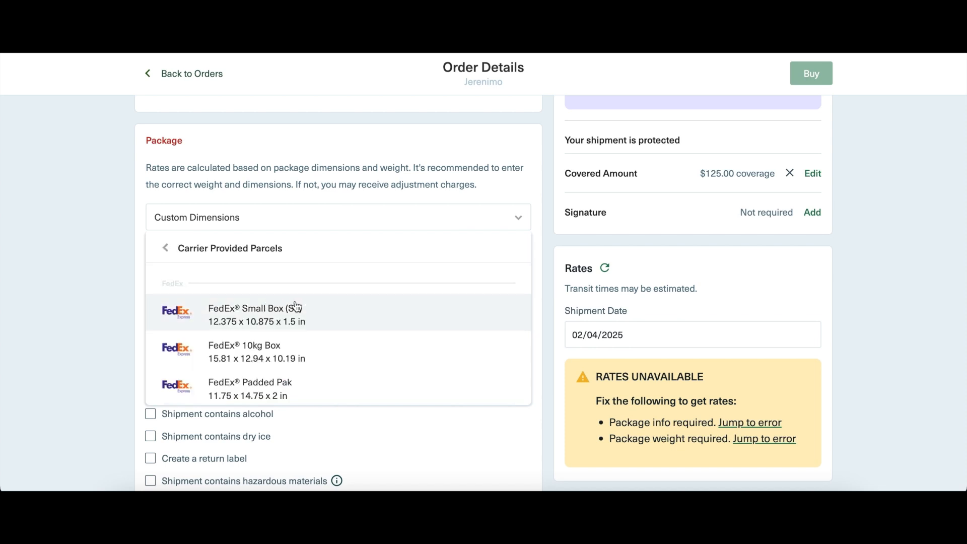
{"action": "scroll", "coordinate": [356, 317], "scroll_direction": "down", "scroll_amount": 5}
{"action": "scroll", "coordinate": [356, 318], "scroll_direction": "down", "scroll_amount": 10}
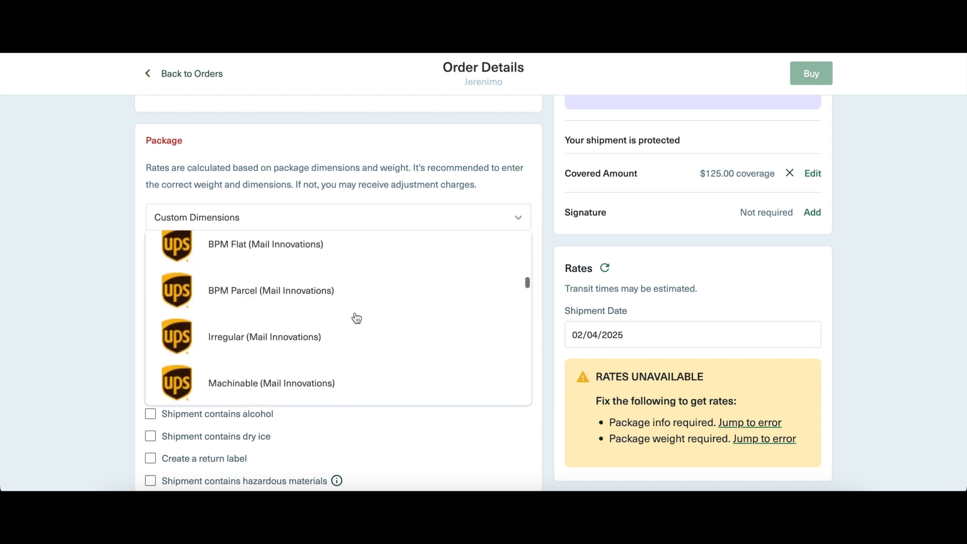
{"action": "scroll", "coordinate": [356, 318], "scroll_direction": "down", "scroll_amount": 15}
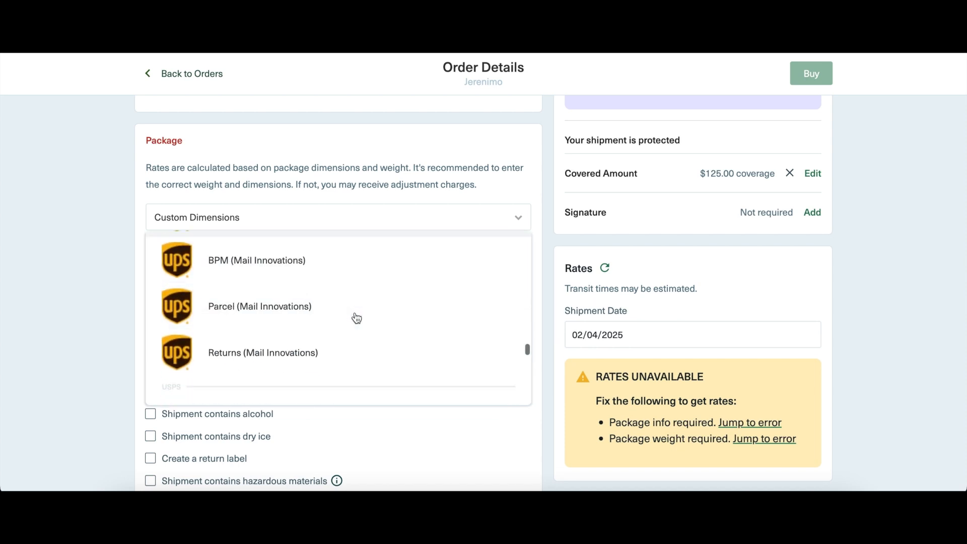
{"action": "scroll", "coordinate": [356, 318], "scroll_direction": "down", "scroll_amount": 3}
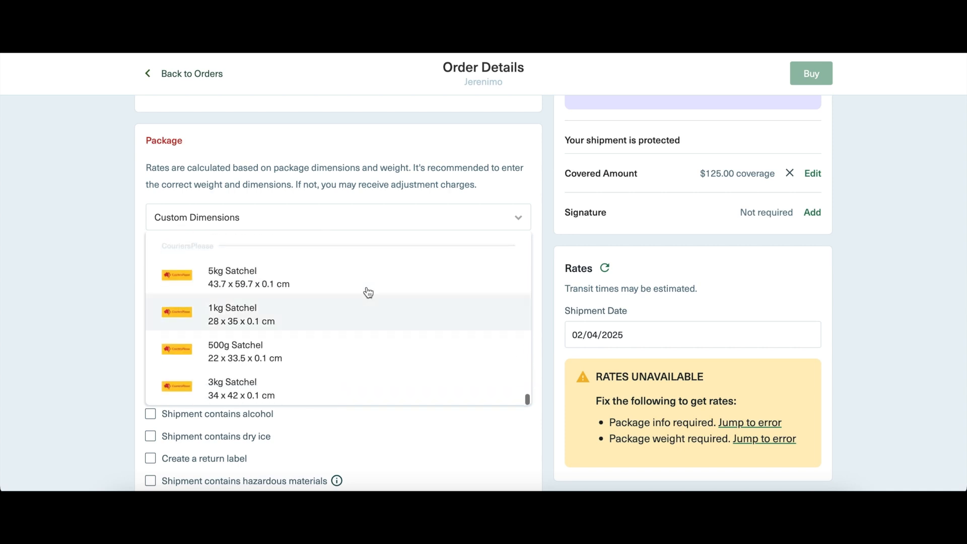
{"action": "left_click", "coordinate": [394, 216]}
- Set the custom package dimensions to 5 x 5 x 5, keeping inches as the unit
{"action": "left_click", "coordinate": [184, 273]}
{"action": "type", "text": "5"}
{"action": "left_click", "coordinate": [264, 271]}
{"action": "type", "text": "5"}
{"action": "left_click", "coordinate": [322, 273]}
{"action": "type", "text": "5"}
{"action": "left_click", "coordinate": [386, 273]}
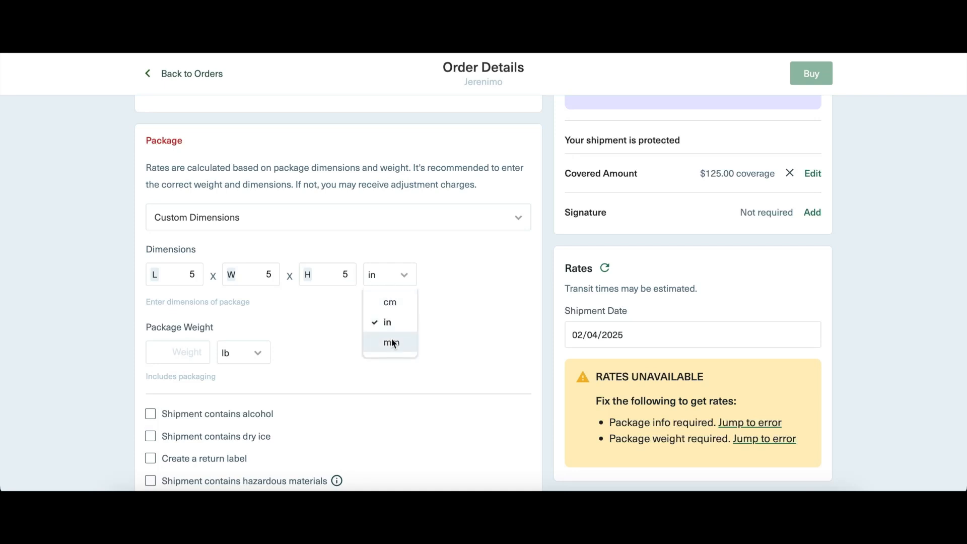
{"action": "left_click", "coordinate": [389, 322]}
- Set the package weight to 1 lb
{"action": "left_click", "coordinate": [192, 351]}
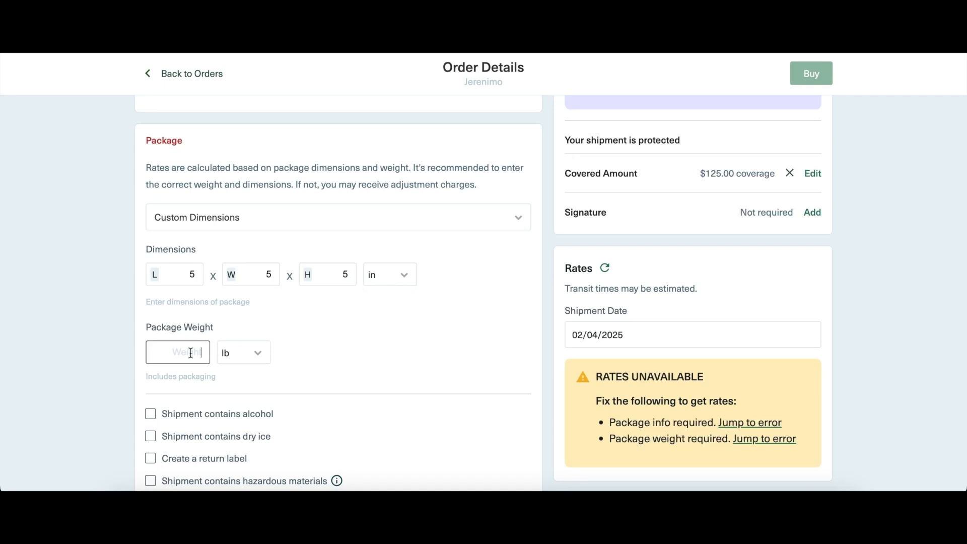
{"action": "type", "text": "1"}
{"action": "left_click", "coordinate": [238, 351]}
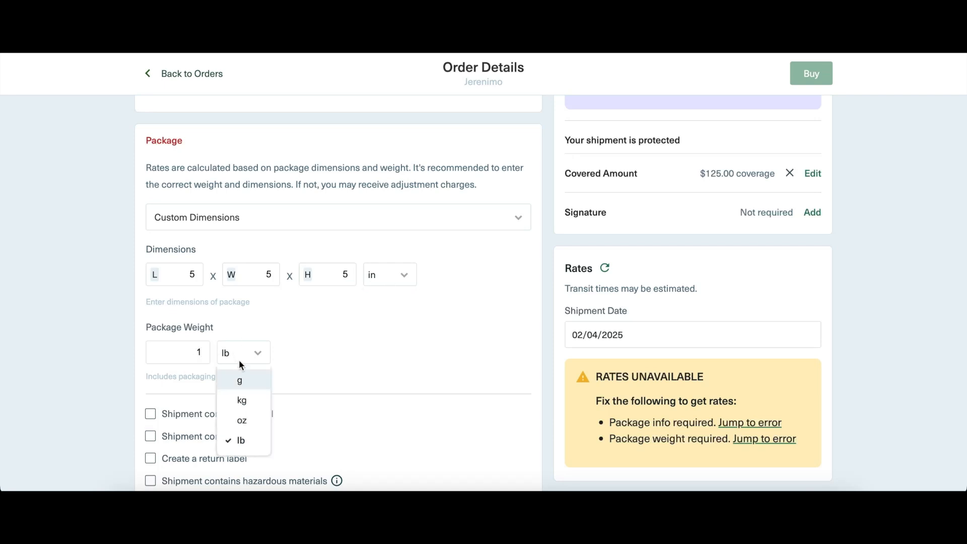
{"action": "left_click", "coordinate": [242, 439]}
- Review the alcohol, dry ice, return label and hazardous materials options without selecting any, and save the package details
{"action": "scroll", "coordinate": [307, 377], "scroll_direction": "down", "scroll_amount": 2}
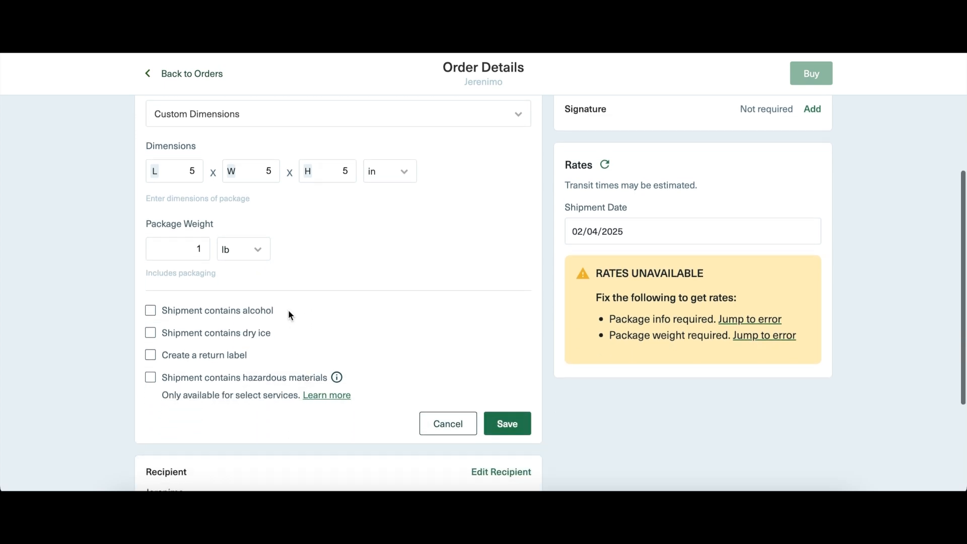
{"action": "left_click_drag", "start_coordinate": [286, 308], "coordinate": [179, 311]}
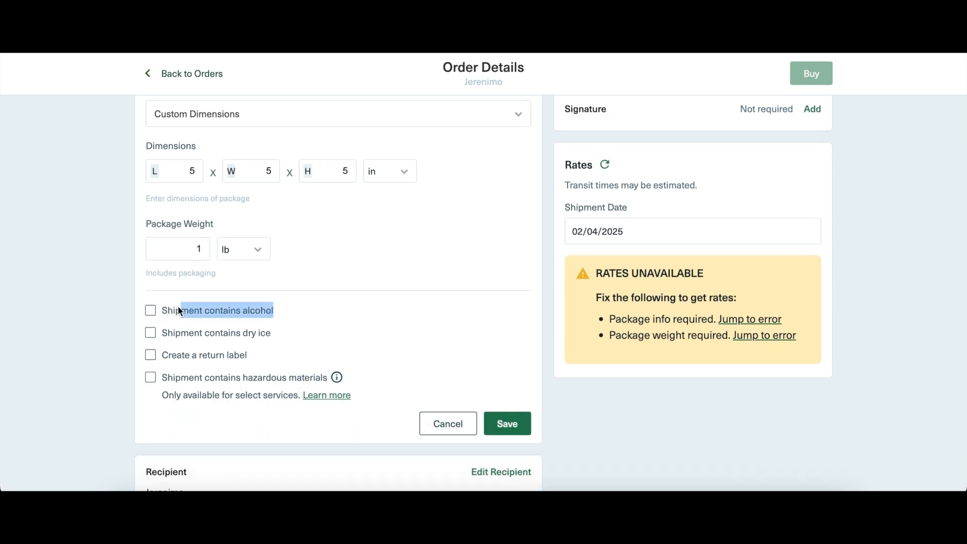
{"action": "left_click_drag", "start_coordinate": [278, 331], "coordinate": [168, 359]}
{"action": "left_click_drag", "start_coordinate": [326, 377], "coordinate": [159, 378]}
{"action": "left_click", "coordinate": [344, 356]}
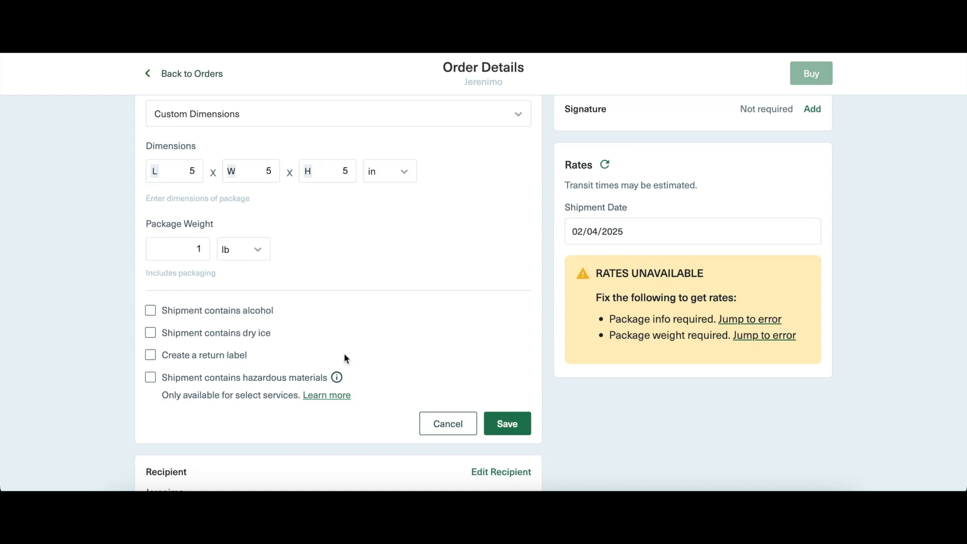
{"action": "left_click", "coordinate": [509, 425]}
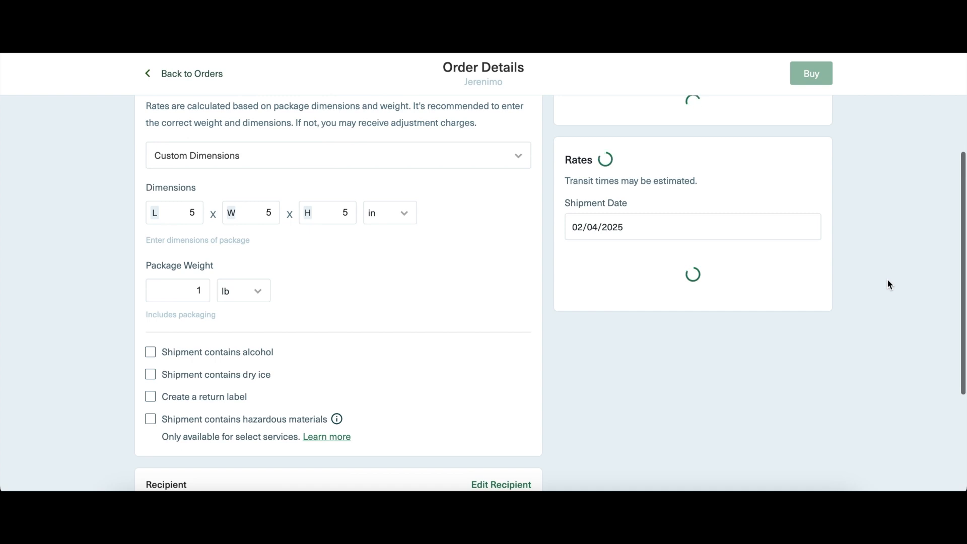
- Choose 02/04/2025 as the shipment date and look through the available carrier rates, keeping USPS Priority Mail selected
{"action": "left_click", "coordinate": [658, 270]}
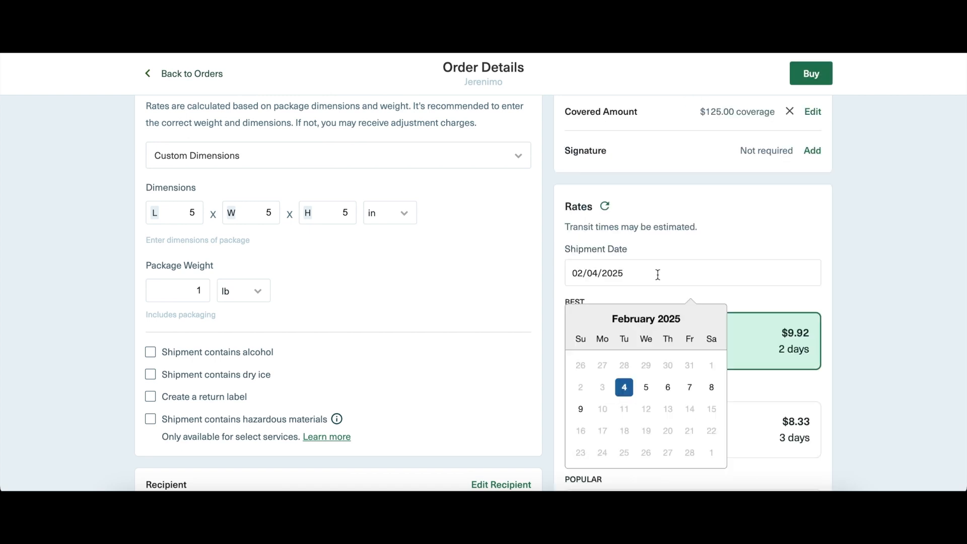
{"action": "left_click", "coordinate": [629, 389]}
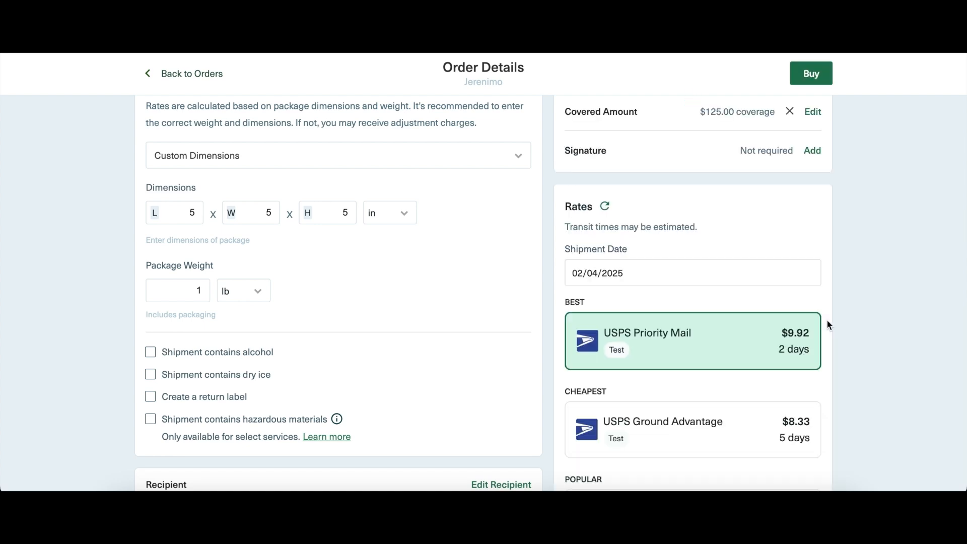
{"action": "scroll", "coordinate": [826, 319], "scroll_direction": "down", "scroll_amount": 2}
{"action": "scroll", "coordinate": [750, 318], "scroll_direction": "down", "scroll_amount": 5}
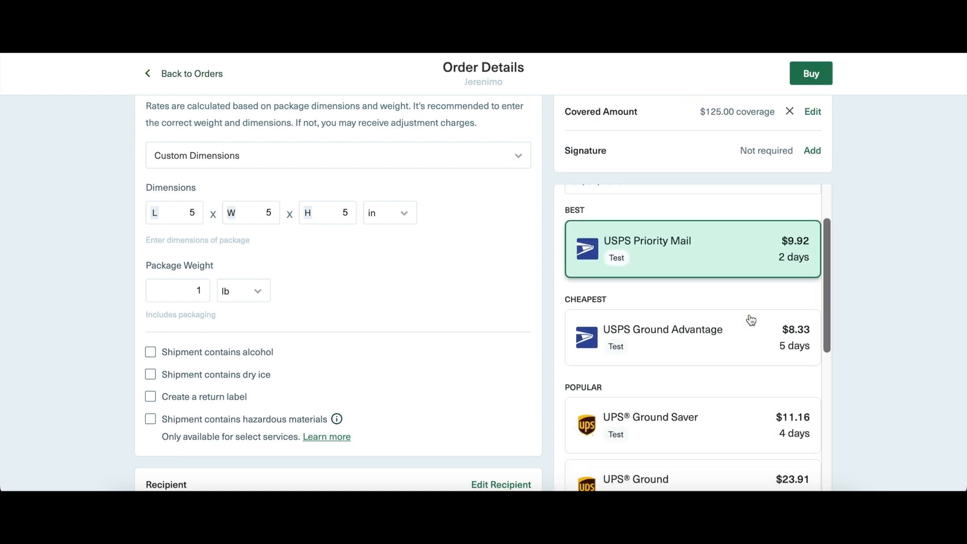
{"action": "scroll", "coordinate": [750, 319], "scroll_direction": "down", "scroll_amount": 15}
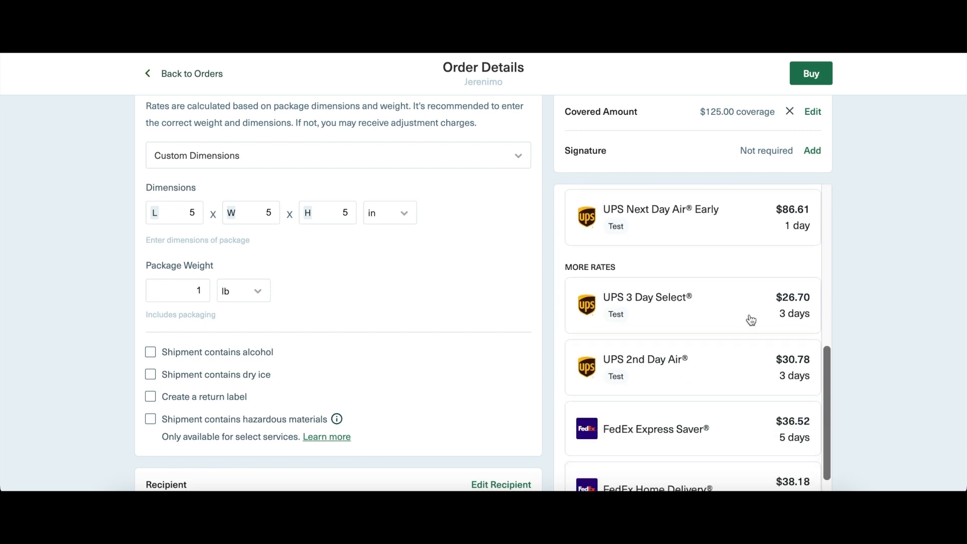
{"action": "scroll", "coordinate": [750, 320], "scroll_direction": "down", "scroll_amount": 3}
{"action": "scroll", "coordinate": [750, 319], "scroll_direction": "up", "scroll_amount": 20}
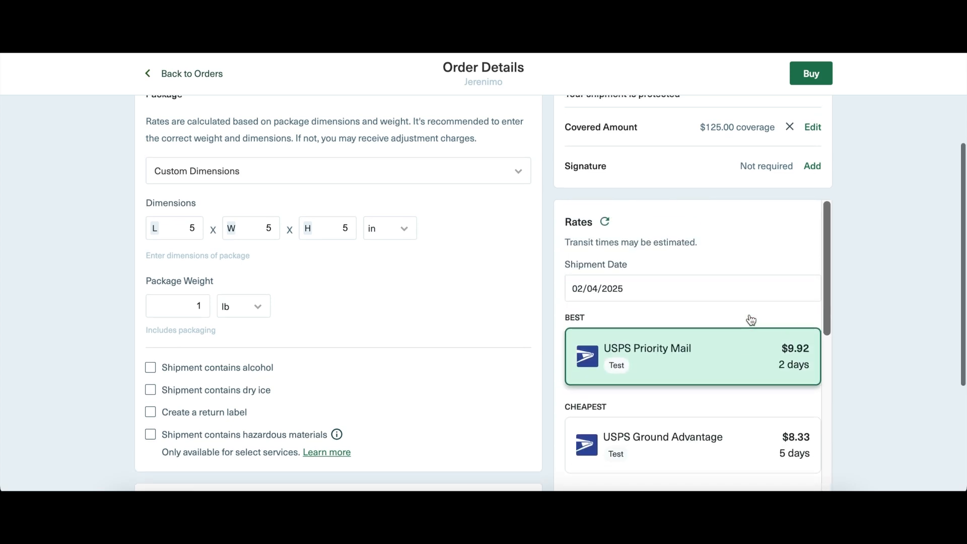
{"action": "scroll", "coordinate": [750, 319], "scroll_direction": "down", "scroll_amount": 1}
{"action": "scroll", "coordinate": [880, 298], "scroll_direction": "down", "scroll_amount": 1}
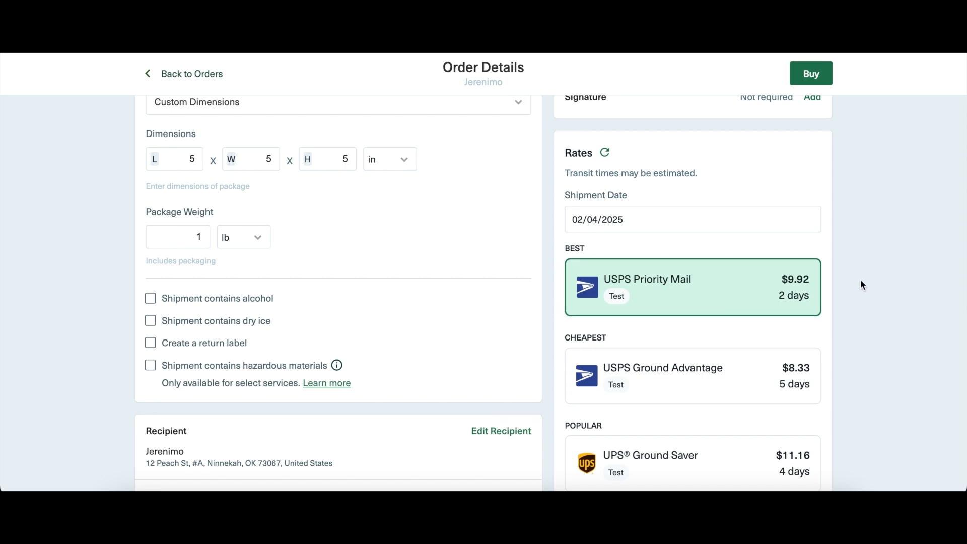
- View the insurance coverage and signature confirmation options for the shipment, closing both without making changes
{"action": "scroll", "coordinate": [859, 279], "scroll_direction": "up", "scroll_amount": 5}
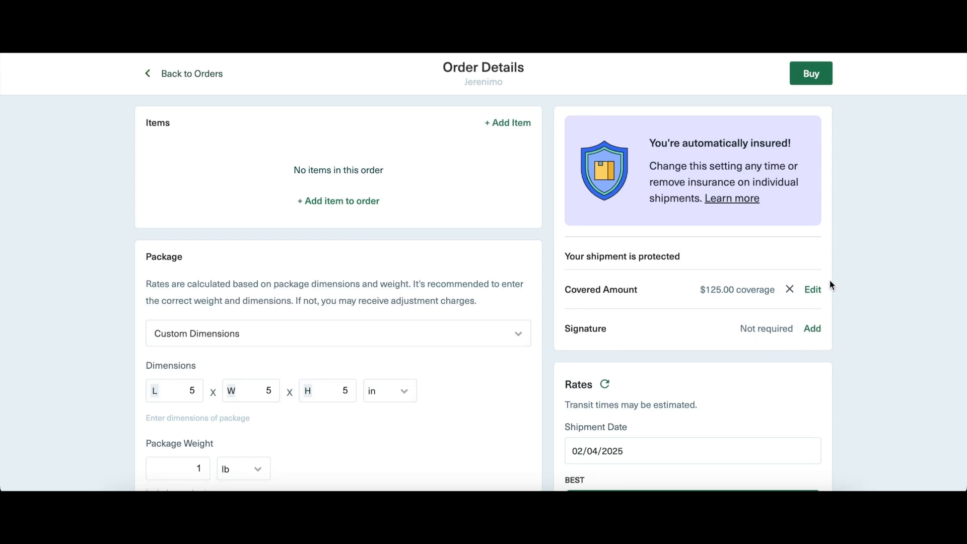
{"action": "left_click", "coordinate": [813, 290]}
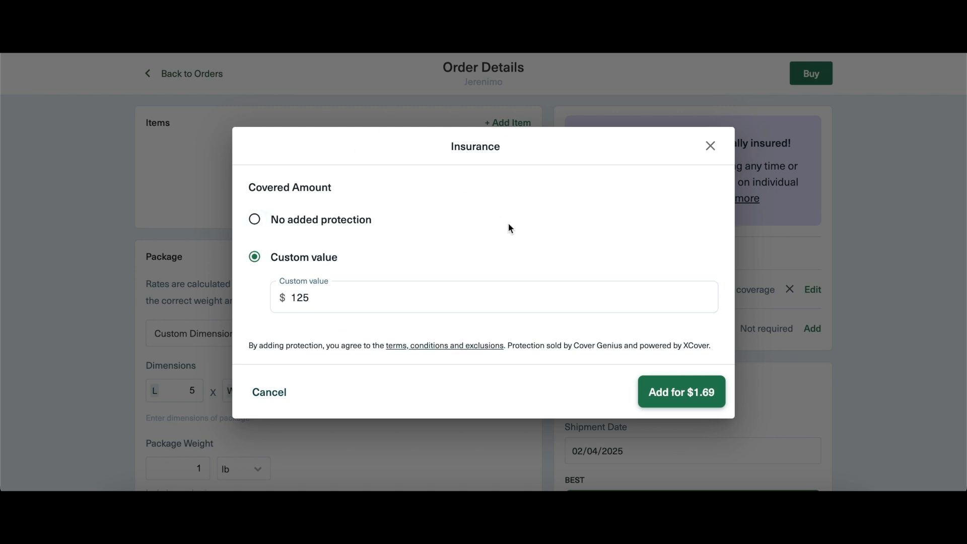
{"action": "left_click", "coordinate": [711, 147]}
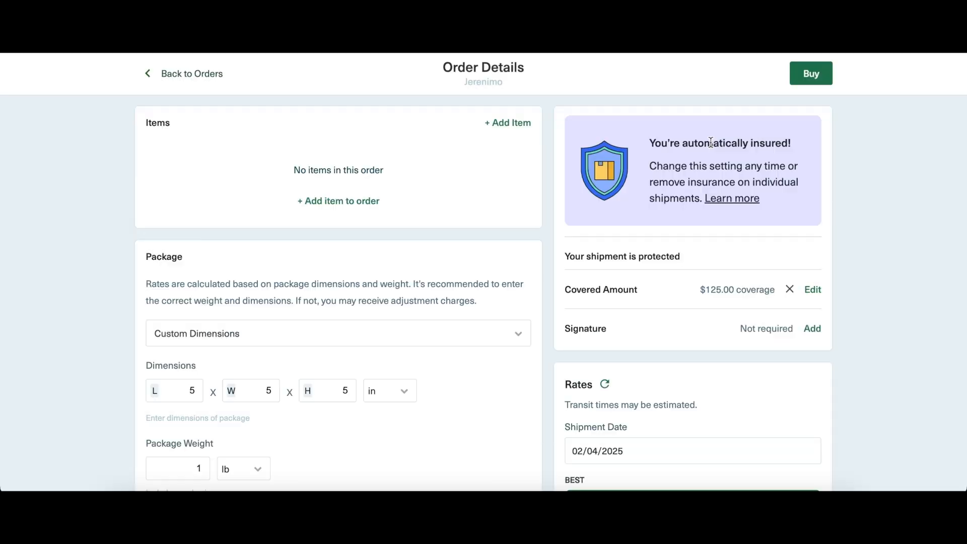
{"action": "left_click", "coordinate": [811, 329]}
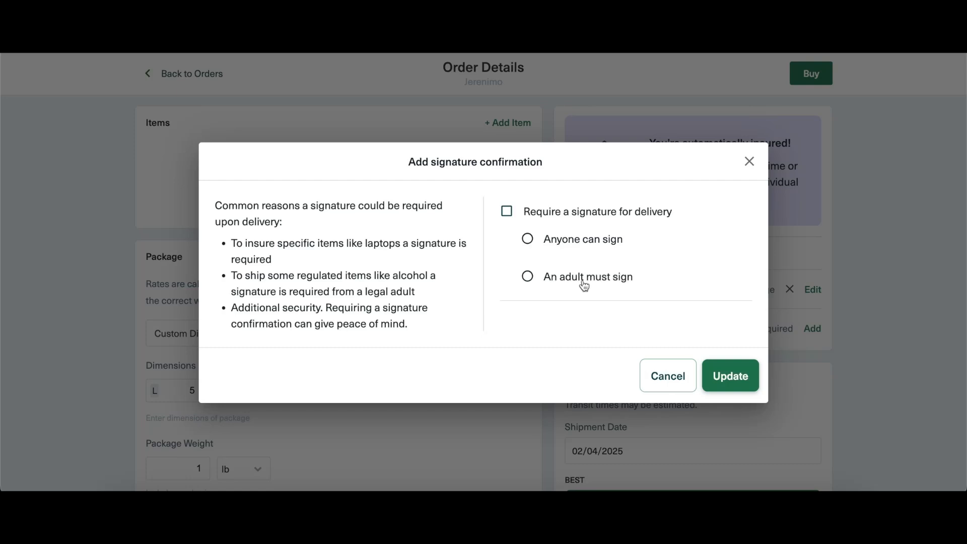
{"action": "left_click", "coordinate": [748, 162]}
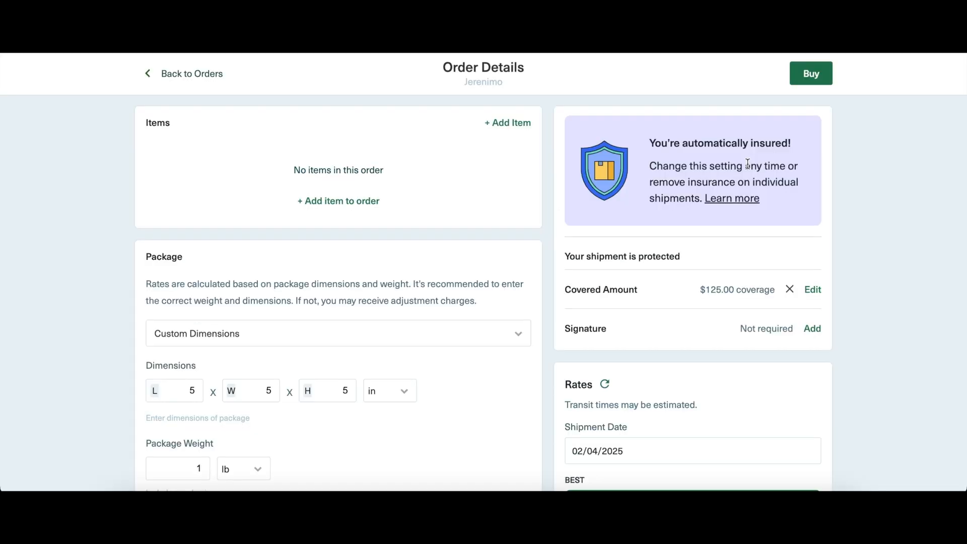
- Purchase the USPS Priority Mail label with Shippo Total Protection and download the 8.5x11in PDF shipping label
{"action": "scroll", "coordinate": [887, 209], "scroll_direction": "down", "scroll_amount": 1}
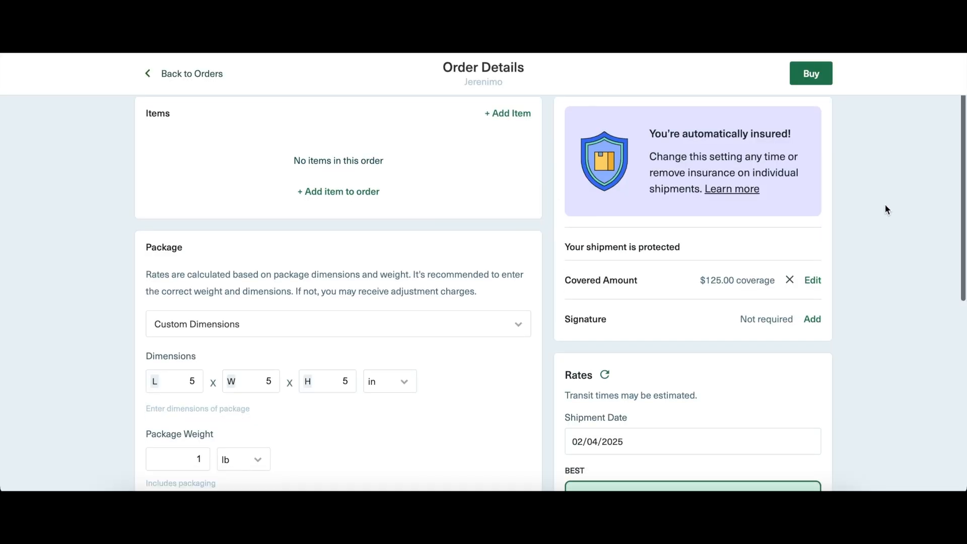
{"action": "scroll", "coordinate": [884, 207], "scroll_direction": "down", "scroll_amount": 3}
{"action": "scroll", "coordinate": [859, 147], "scroll_direction": "up", "scroll_amount": 1}
{"action": "left_click", "coordinate": [809, 74]}
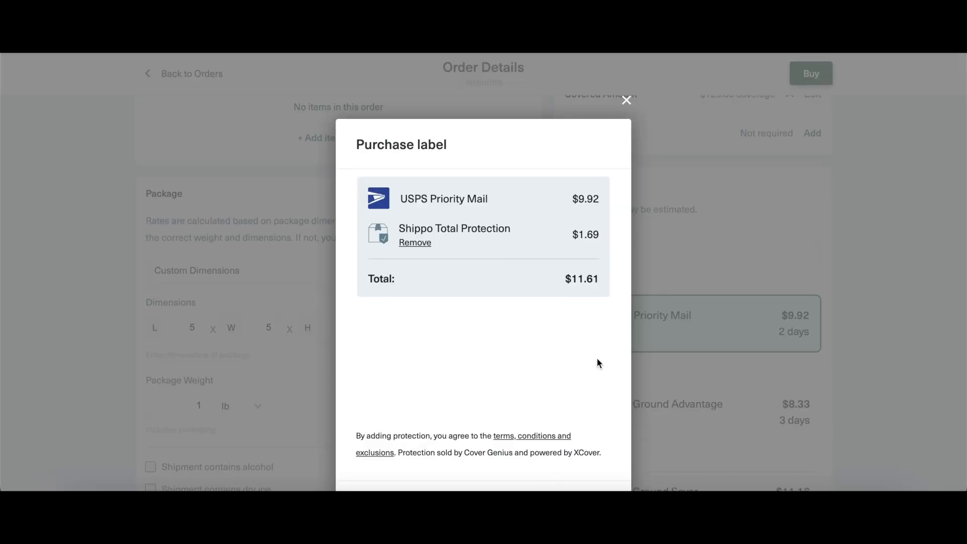
{"action": "scroll", "coordinate": [597, 358], "scroll_direction": "down", "scroll_amount": 3}
{"action": "left_click", "coordinate": [560, 453]}
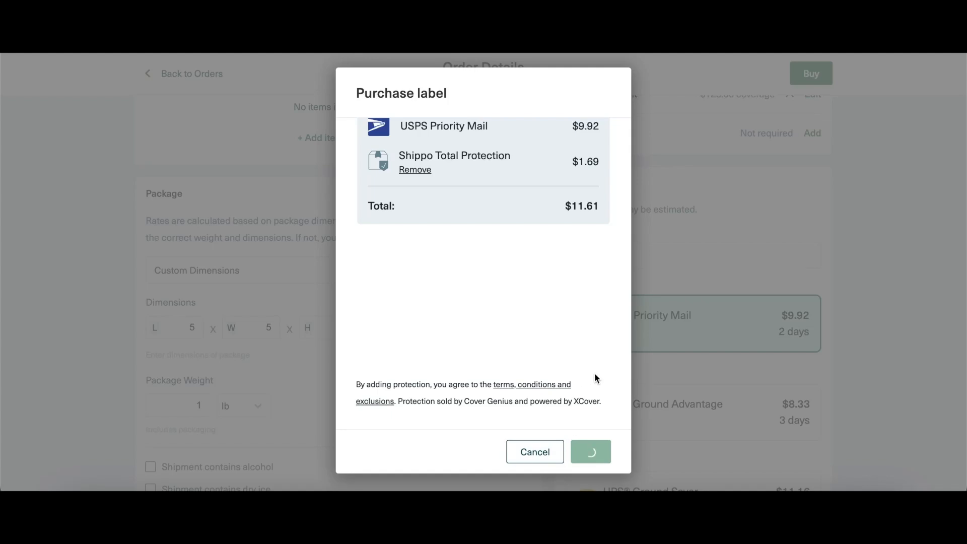
{"action": "scroll", "coordinate": [515, 370], "scroll_direction": "down", "scroll_amount": 2}
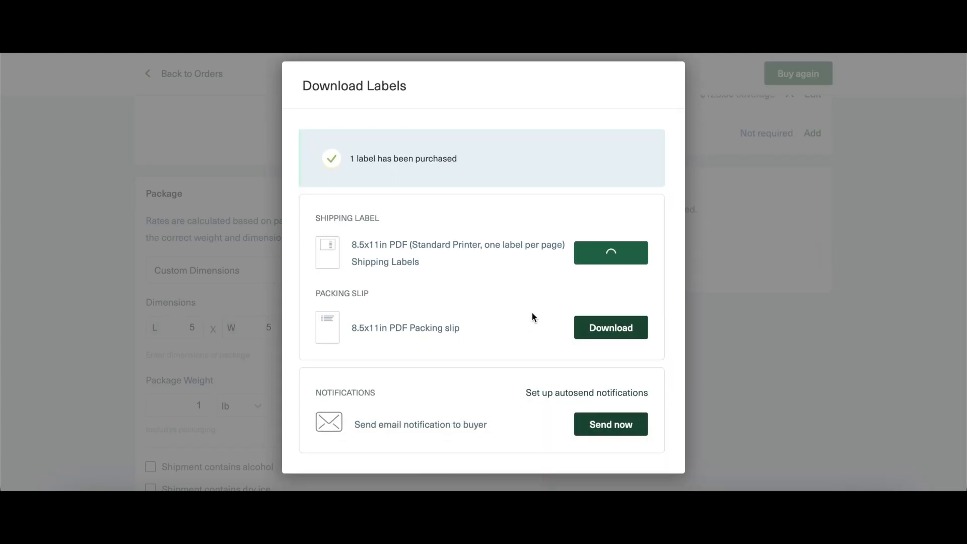
{"action": "left_click", "coordinate": [612, 254]}
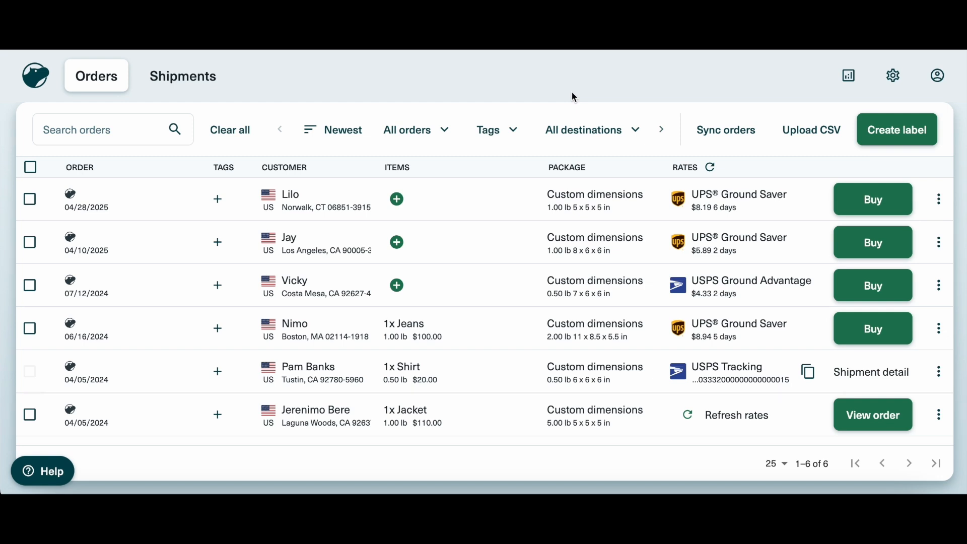
- Examine the items, package, options and rates in the details of the 04/28/2025 order, closing them without changes
{"action": "left_click", "coordinate": [421, 211]}
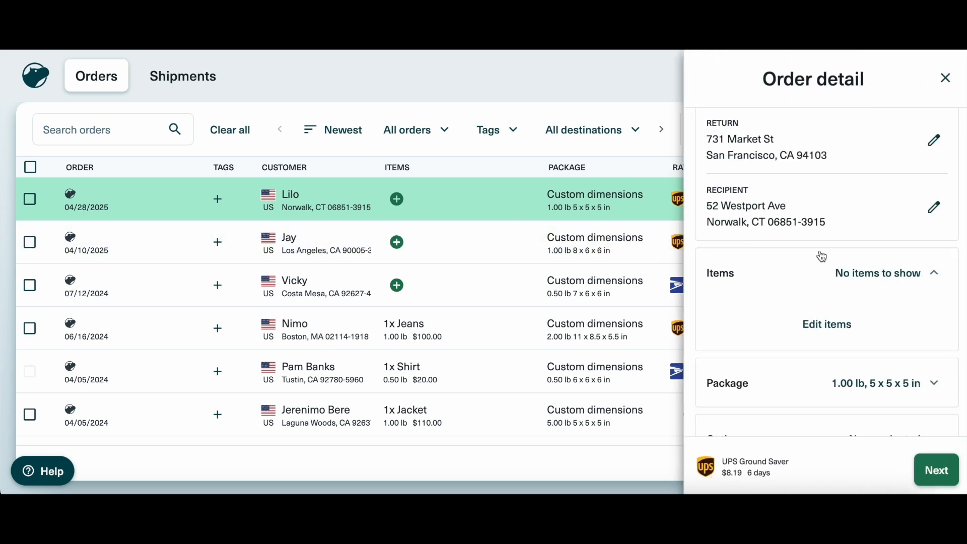
{"action": "scroll", "coordinate": [822, 256], "scroll_direction": "down", "scroll_amount": 3}
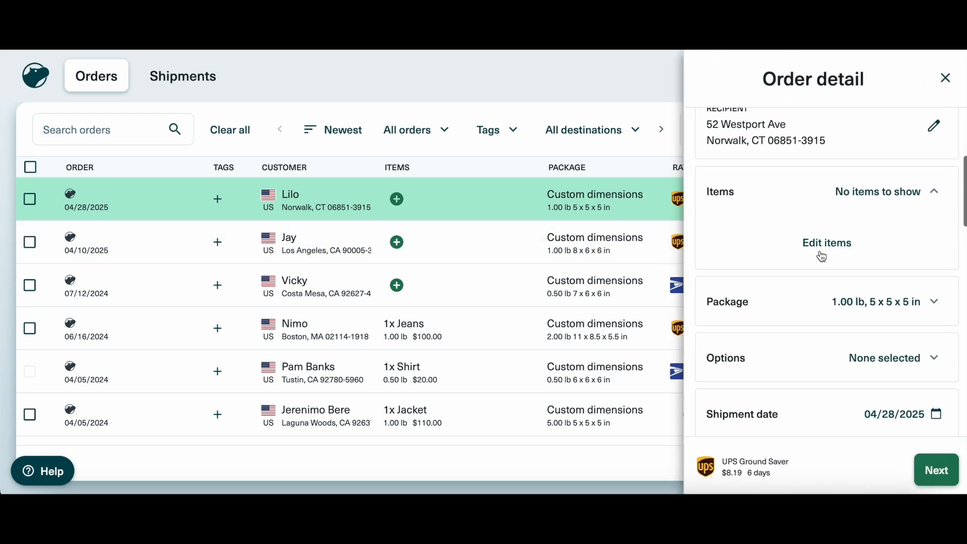
{"action": "scroll", "coordinate": [821, 255], "scroll_direction": "down", "scroll_amount": 2}
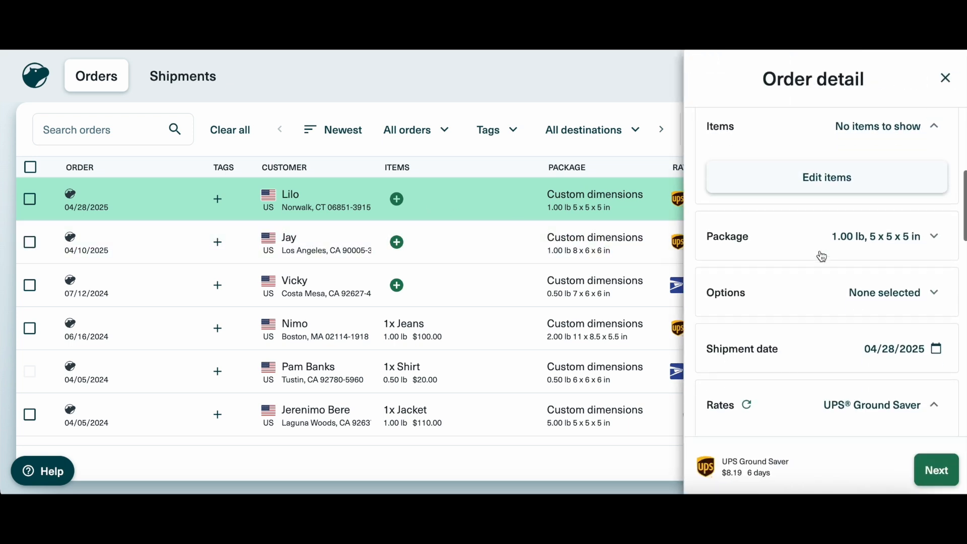
{"action": "left_click", "coordinate": [945, 224]}
{"action": "scroll", "coordinate": [945, 224], "scroll_direction": "down", "scroll_amount": 5}
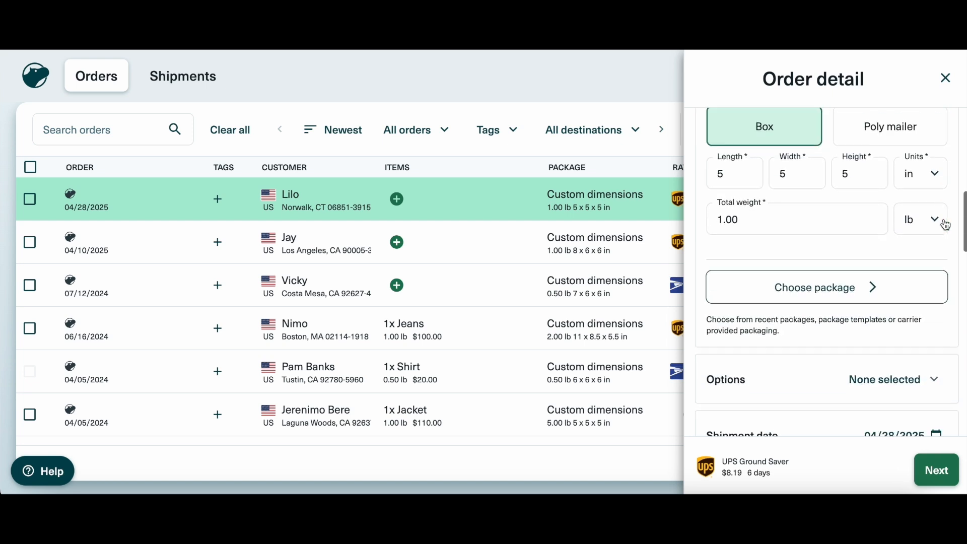
{"action": "left_click", "coordinate": [930, 273]}
{"action": "scroll", "coordinate": [925, 268], "scroll_direction": "down", "scroll_amount": 4}
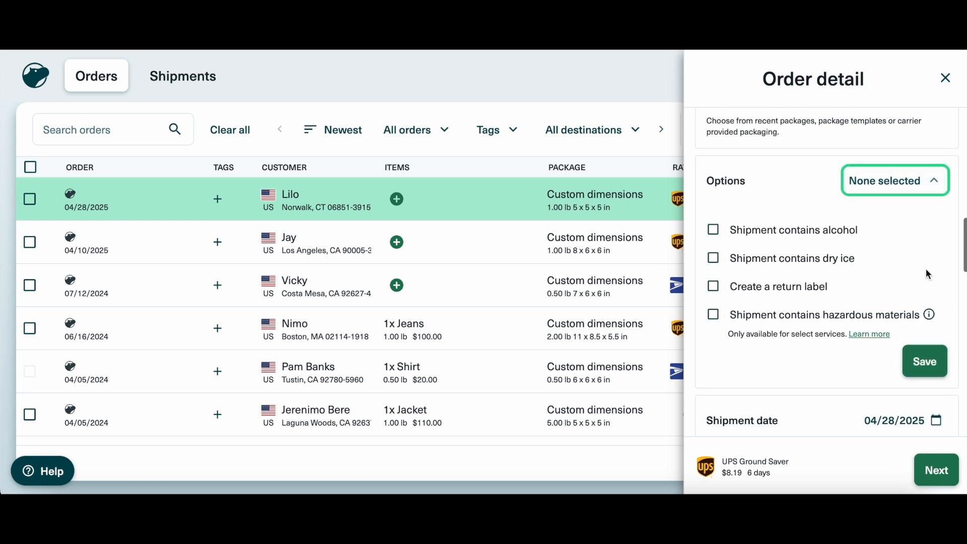
{"action": "scroll", "coordinate": [925, 268], "scroll_direction": "down", "scroll_amount": 3}
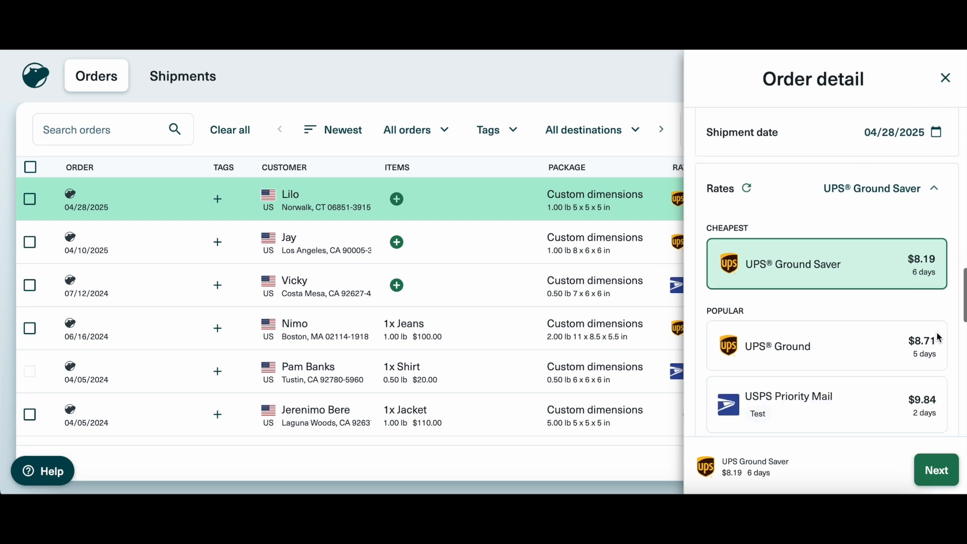
{"action": "left_click", "coordinate": [946, 79]}
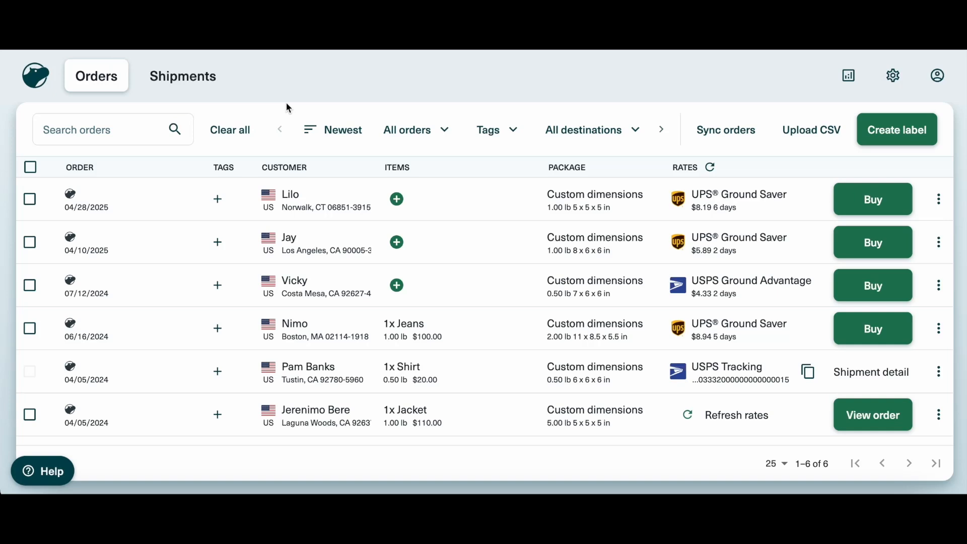
- Select the 04/28/2025, 04/10/2025 and 07/12/2024 orders together for bulk processing
{"action": "left_click", "coordinate": [30, 200]}
{"action": "left_click", "coordinate": [31, 243]}
{"action": "left_click", "coordinate": [30, 286]}
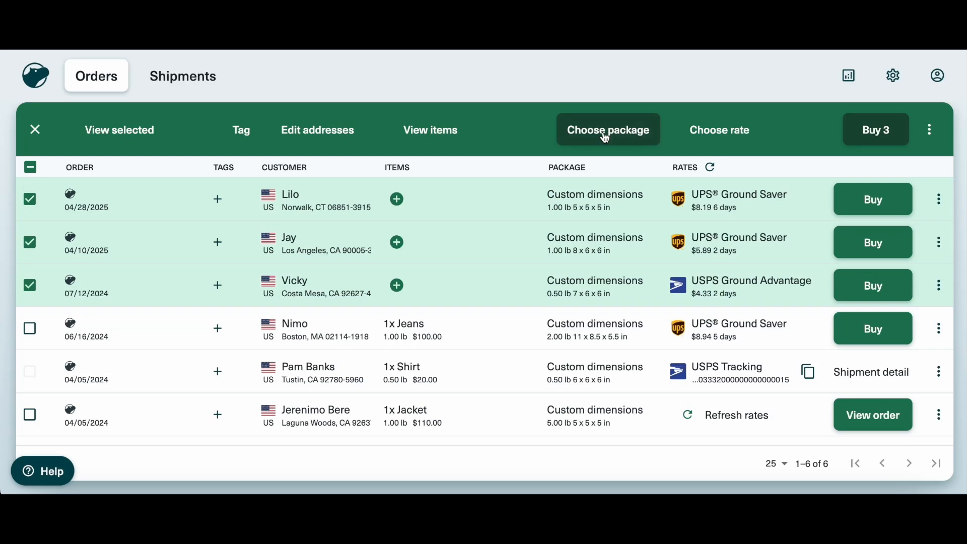
- Choose USPS Priority Mail as the rate for all three selected orders and buy their labels
{"action": "left_click", "coordinate": [723, 133]}
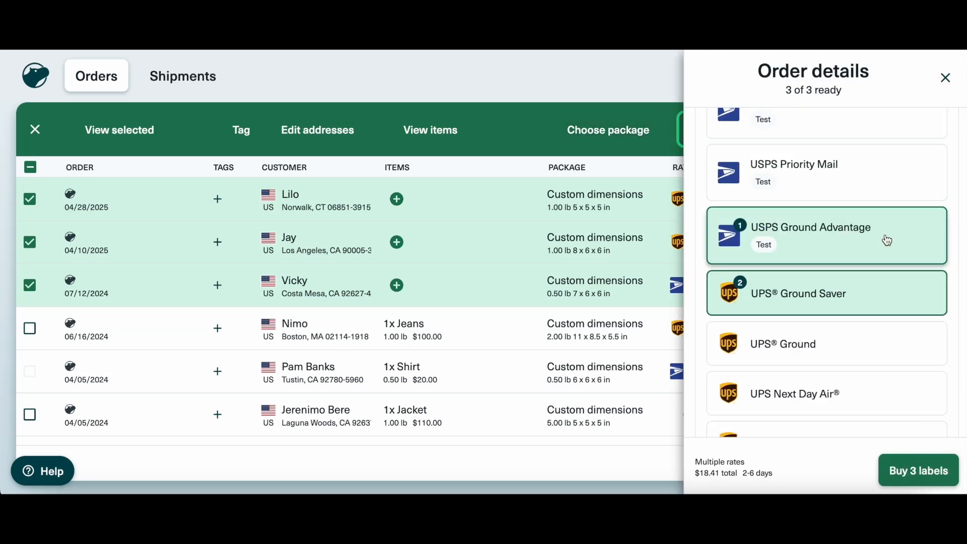
{"action": "scroll", "coordinate": [886, 240], "scroll_direction": "up", "scroll_amount": 3}
{"action": "left_click", "coordinate": [851, 270]}
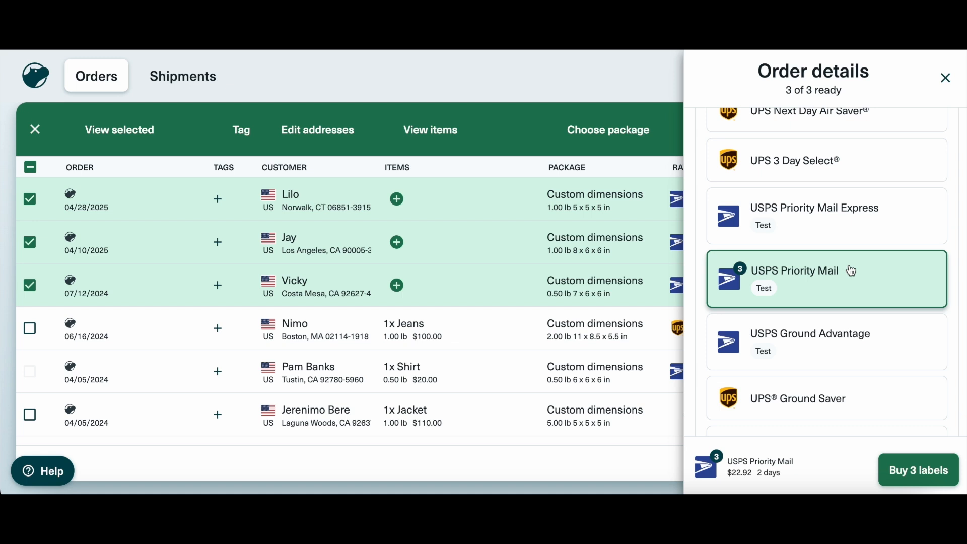
{"action": "left_click", "coordinate": [925, 470]}
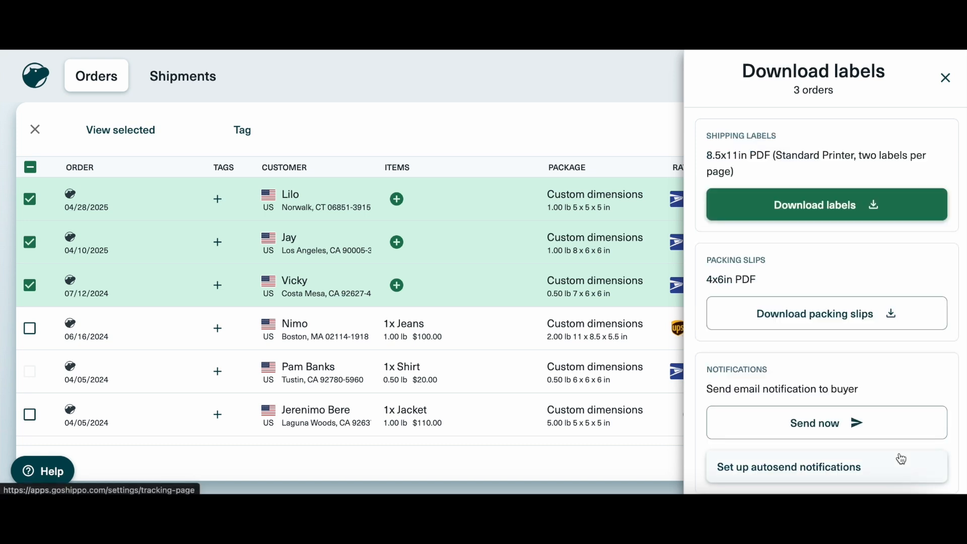
- Download the three orders' 8.5x11in PDF shipping labels, review the pages, and clear the order selection
{"action": "left_click", "coordinate": [866, 204]}
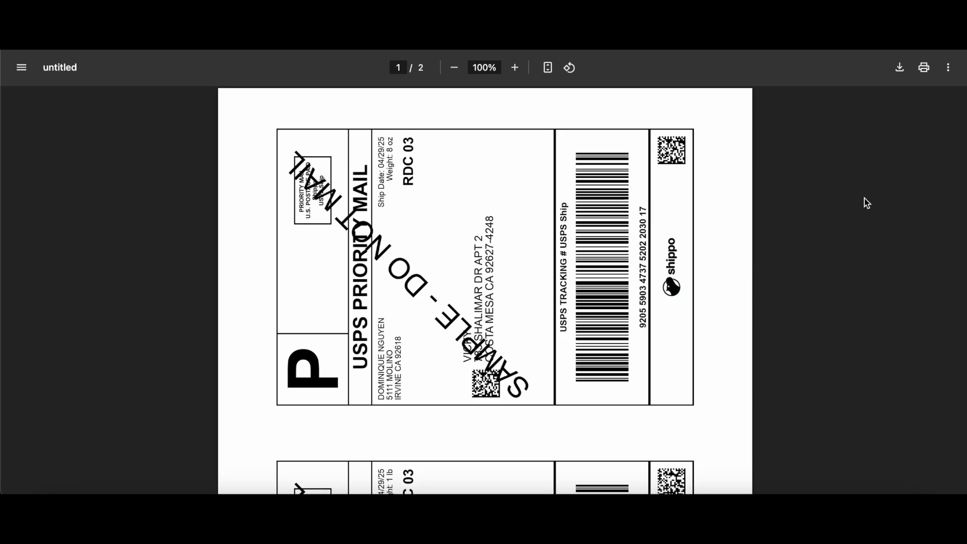
{"action": "scroll", "coordinate": [864, 198], "scroll_direction": "down", "scroll_amount": 4}
{"action": "scroll", "coordinate": [863, 198], "scroll_direction": "down", "scroll_amount": 10}
{"action": "scroll", "coordinate": [864, 198], "scroll_direction": "up", "scroll_amount": 15}
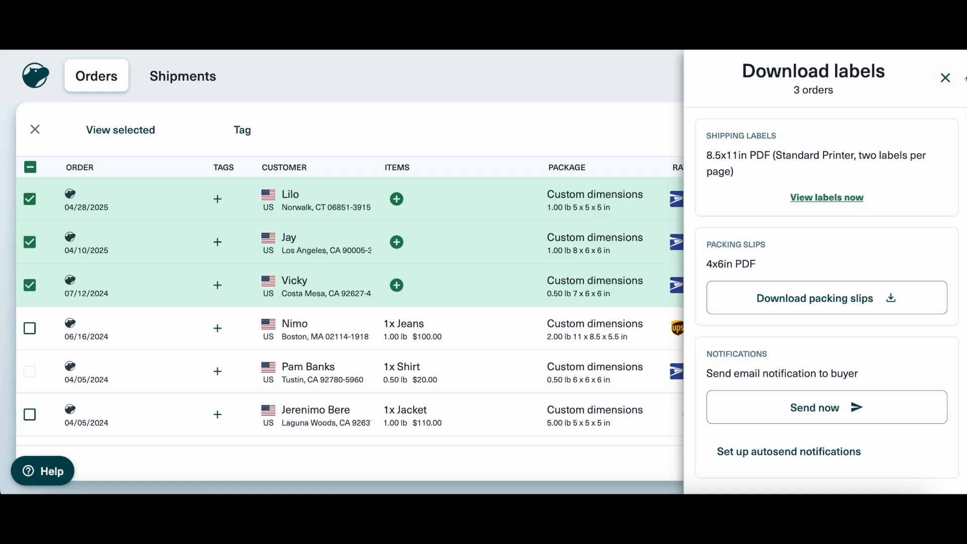
{"action": "left_click", "coordinate": [944, 78]}
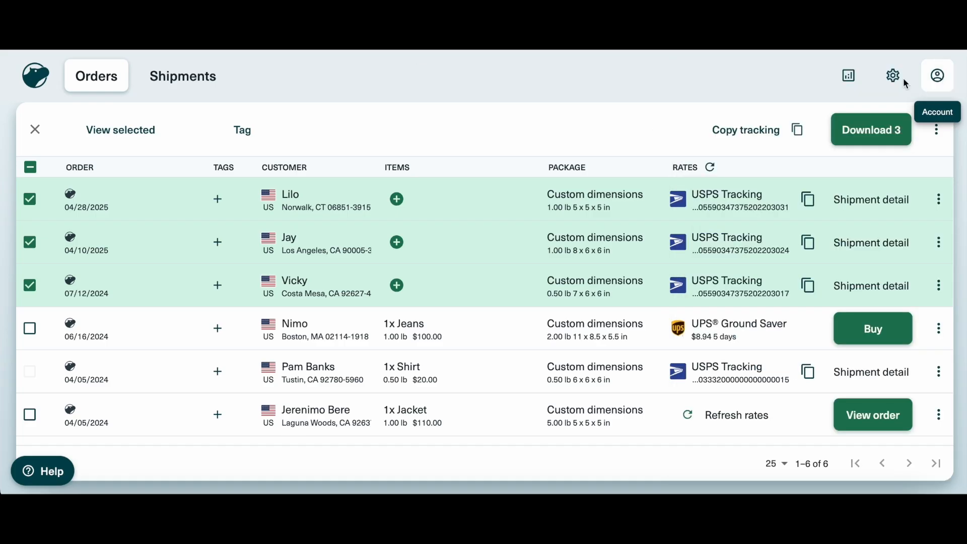
{"action": "left_click", "coordinate": [35, 129]}
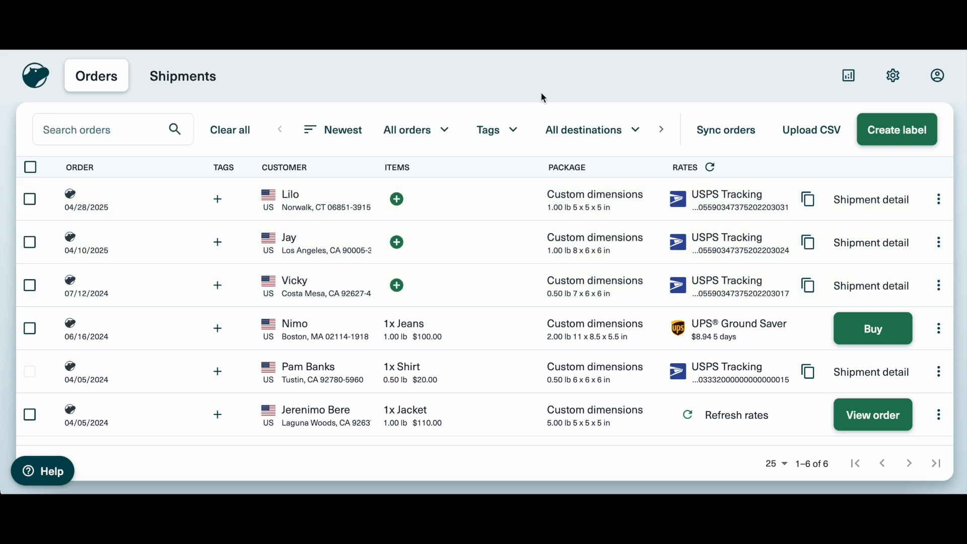
- View the orders-per-page choices and the actions available for the 06/16/2024 order, closing both without changes
{"action": "left_click", "coordinate": [784, 465]}
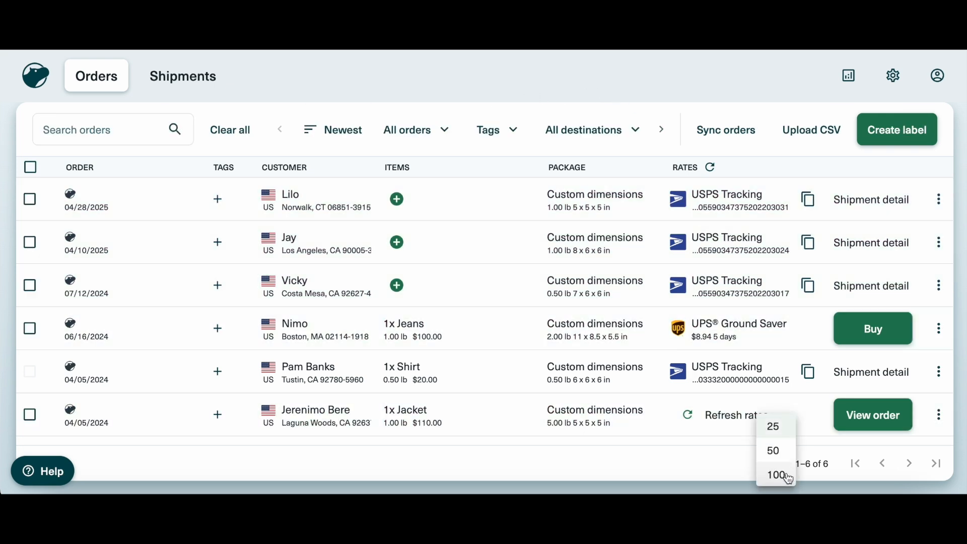
{"action": "left_click", "coordinate": [714, 466]}
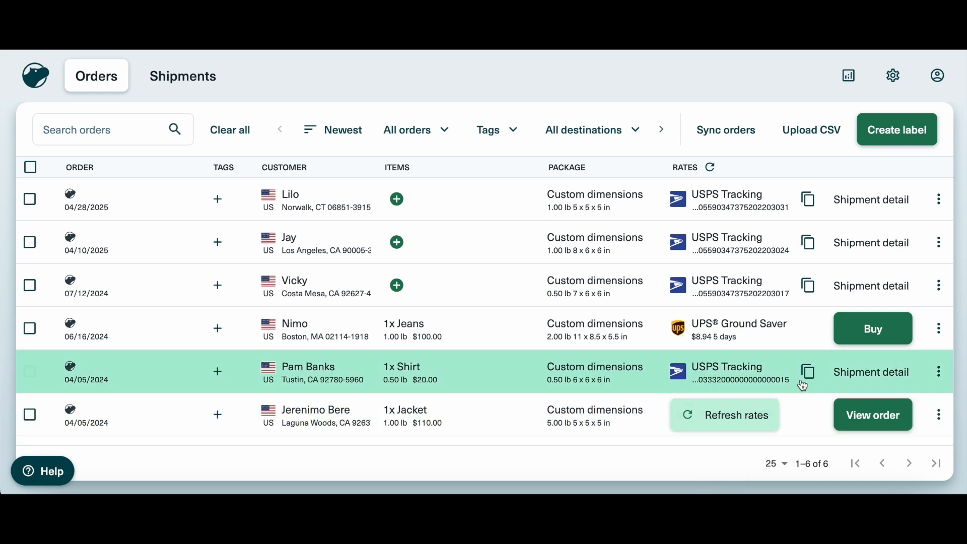
{"action": "left_click", "coordinate": [939, 329]}
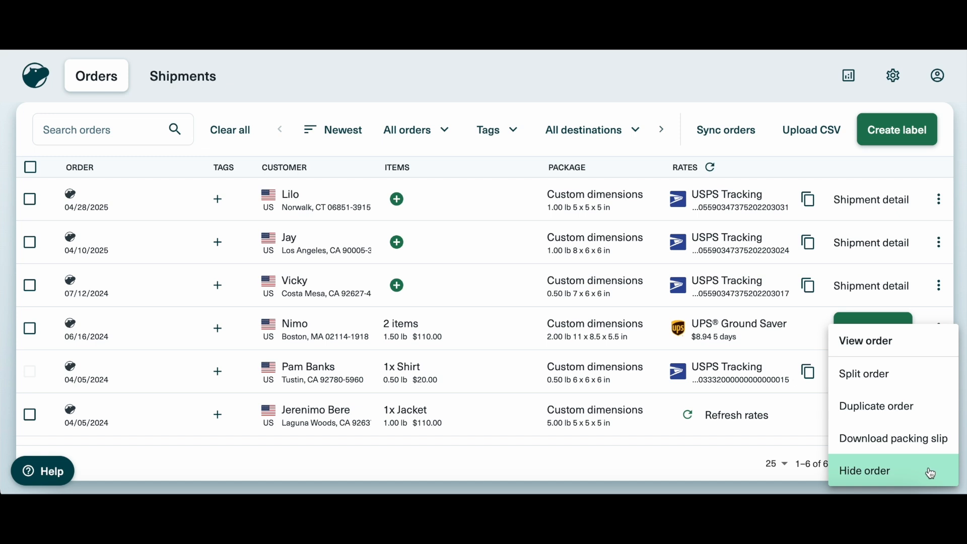
{"action": "left_click", "coordinate": [963, 303]}
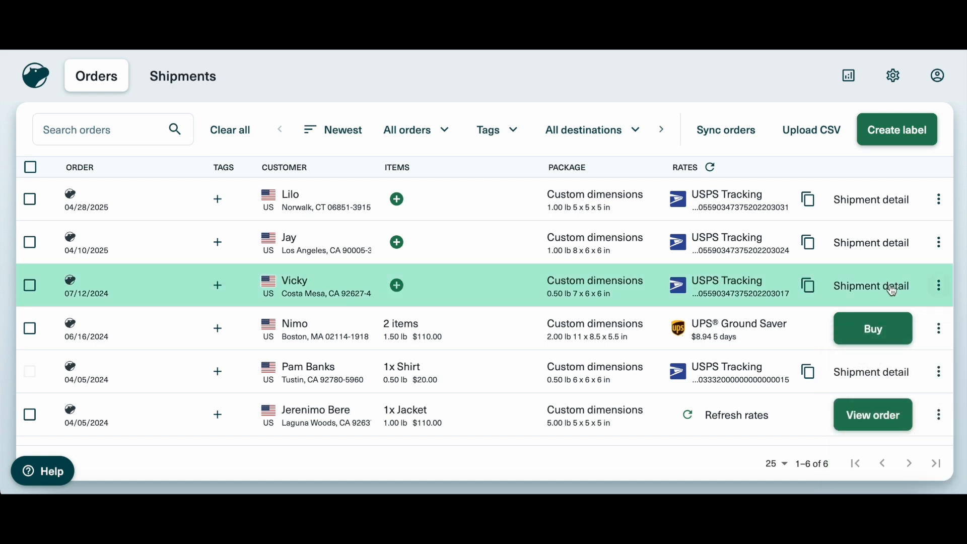
- Examine the order status, date and store filter options for the orders list without applying any
{"action": "left_click", "coordinate": [446, 133]}
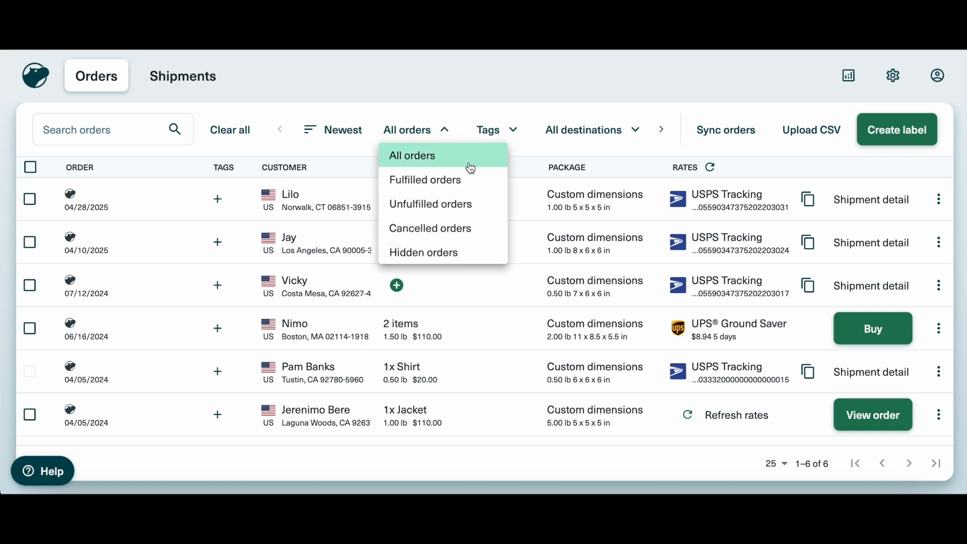
{"action": "left_click", "coordinate": [520, 97]}
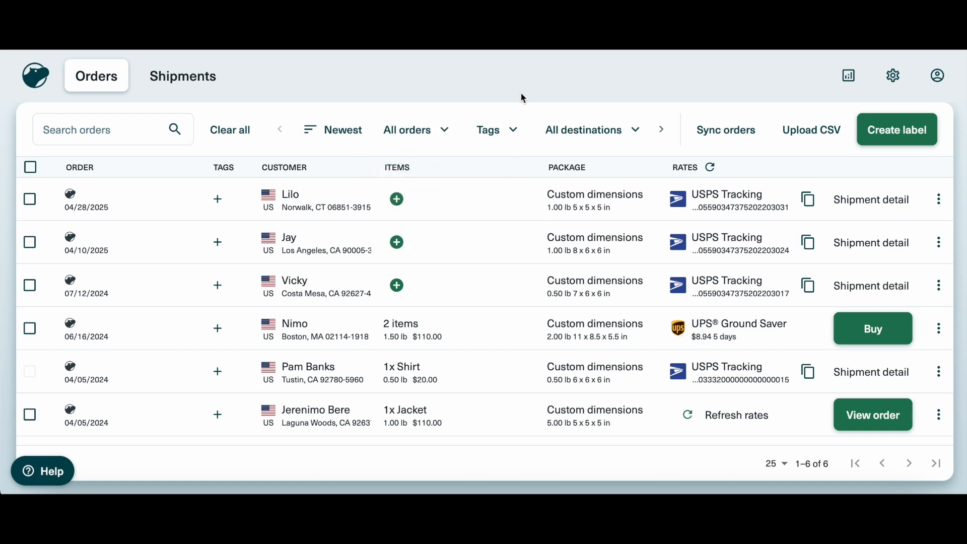
{"action": "left_click", "coordinate": [660, 133]}
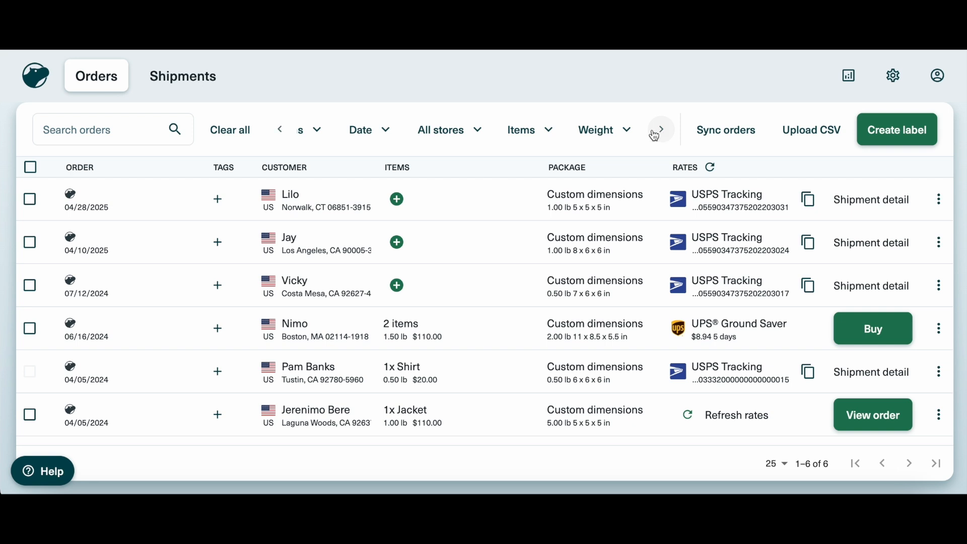
{"action": "left_click", "coordinate": [386, 130]}
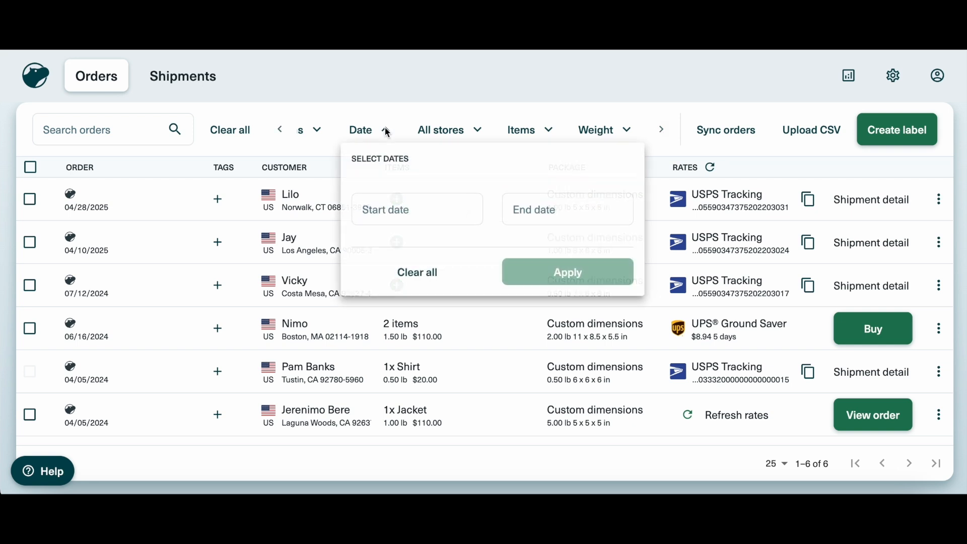
{"action": "left_click", "coordinate": [472, 131]}
{"action": "left_click", "coordinate": [473, 130]}
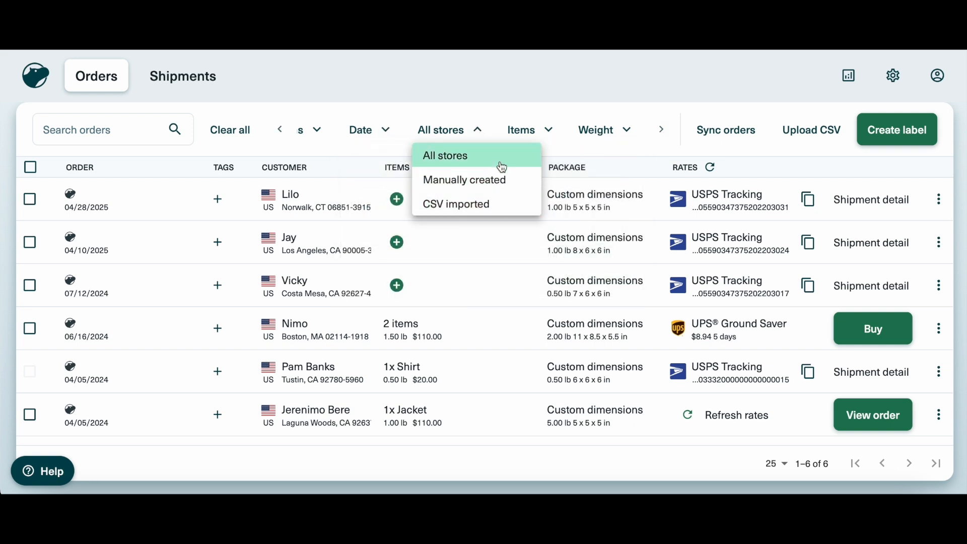
{"action": "left_click", "coordinate": [531, 98]}
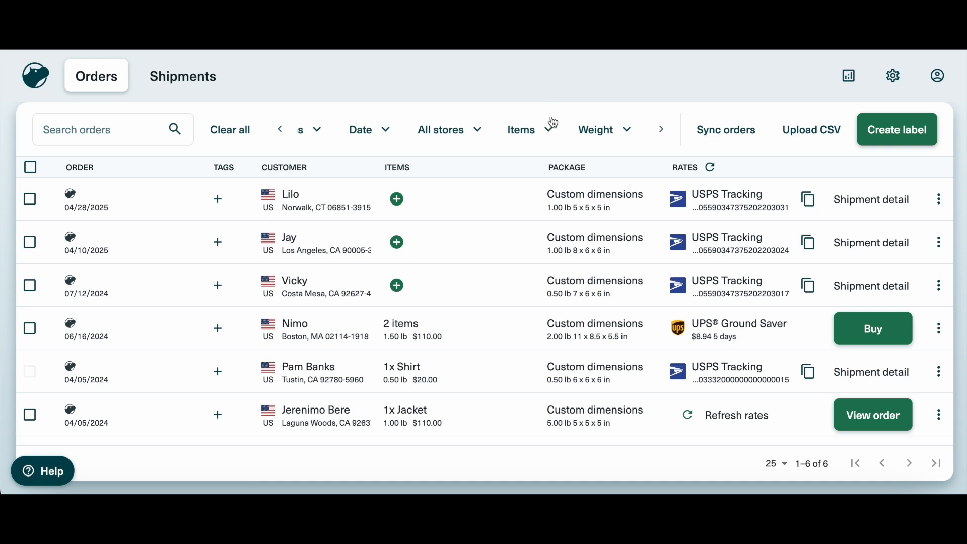
- Search the orders by a customer's first name and clear the search
{"action": "left_click", "coordinate": [96, 132]}
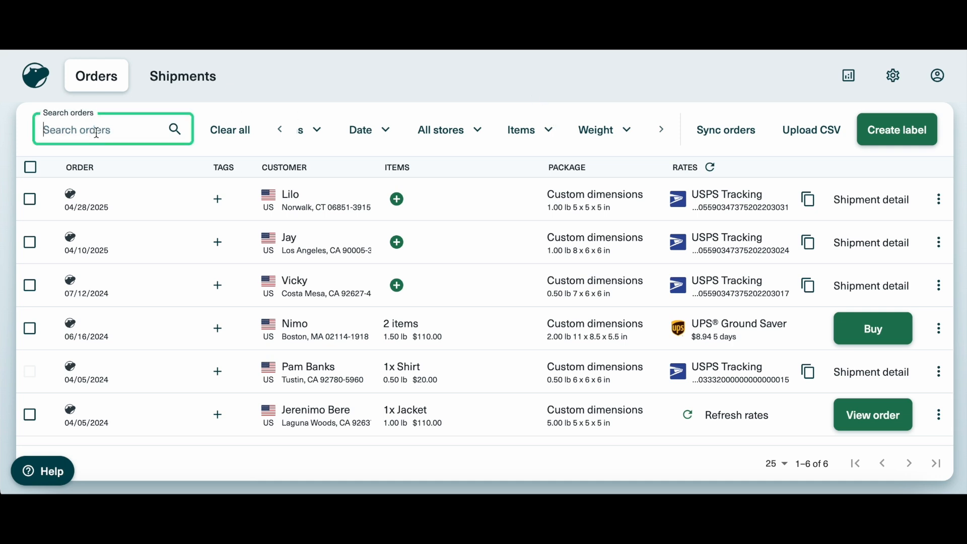
{"action": "type", "text": "Jay"}
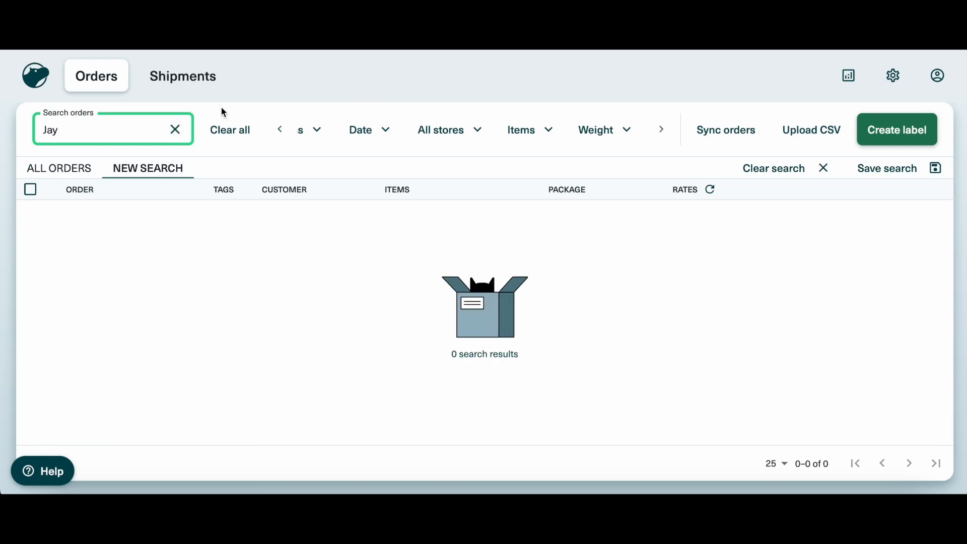
{"action": "left_click", "coordinate": [175, 129]}
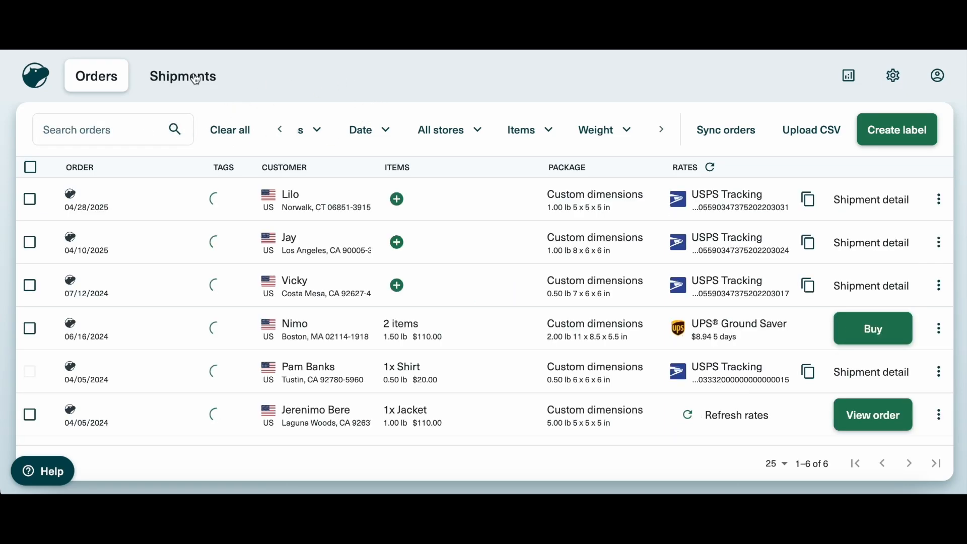
- Review the Los Angeles shipment's details and its USPS tracking page from the shipments list, closing the details
{"action": "left_click", "coordinate": [210, 79]}
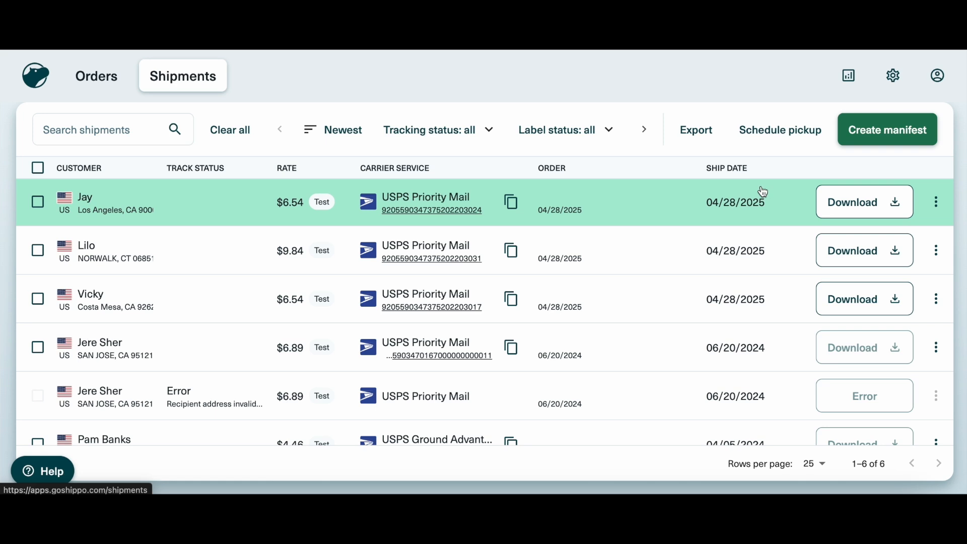
{"action": "left_click", "coordinate": [648, 212]}
{"action": "mouse_move", "coordinate": [882, 211]}
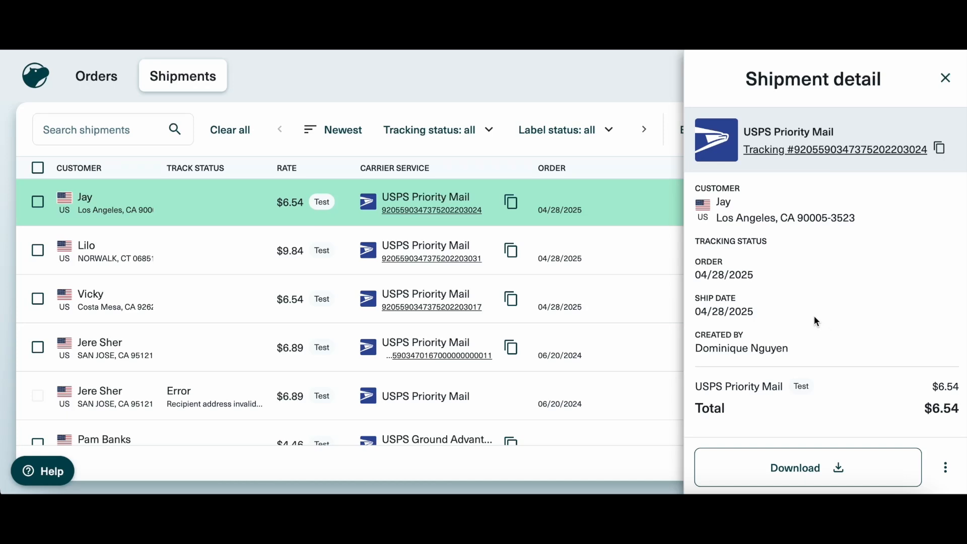
{"action": "left_click", "coordinate": [423, 215]}
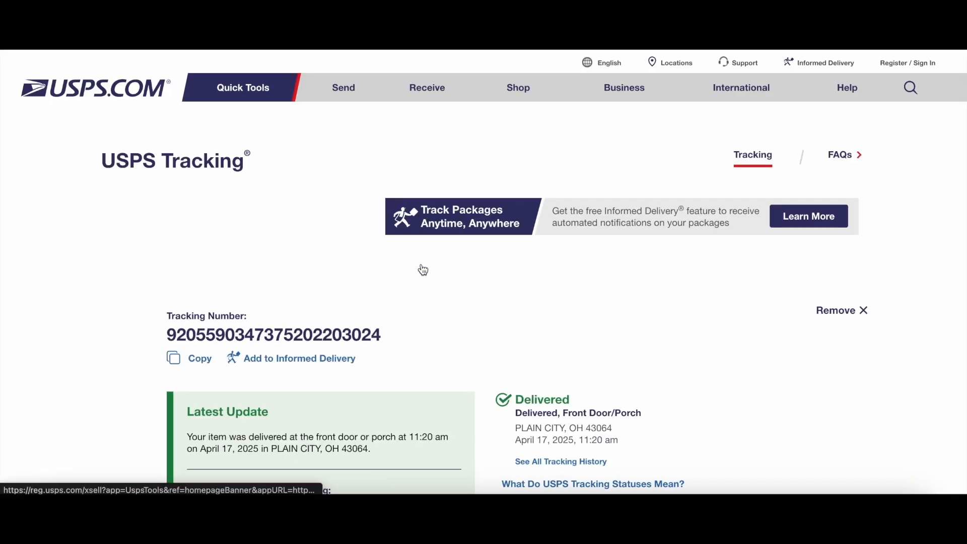
{"action": "scroll", "coordinate": [433, 310], "scroll_direction": "down", "scroll_amount": 1}
{"action": "scroll", "coordinate": [431, 310], "scroll_direction": "down", "scroll_amount": 3}
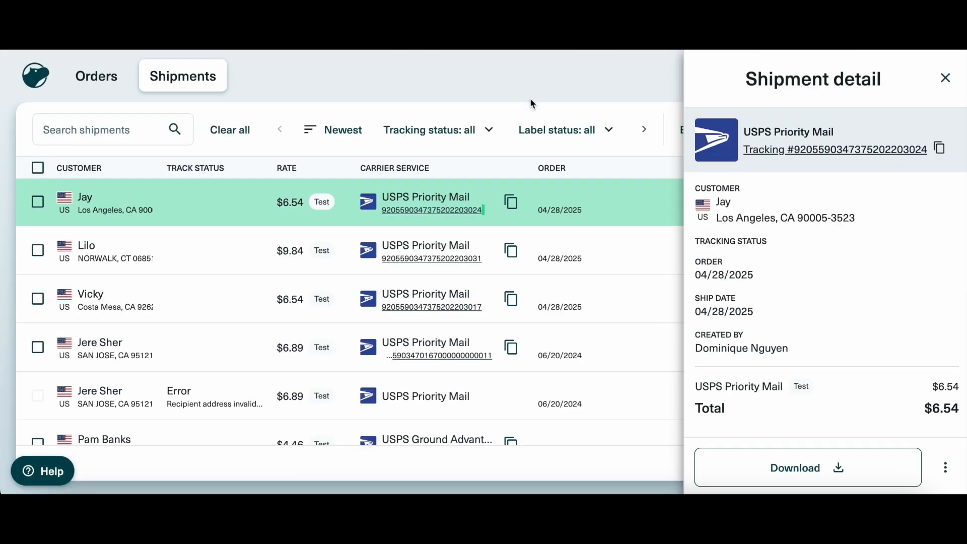
{"action": "left_click", "coordinate": [945, 77]}
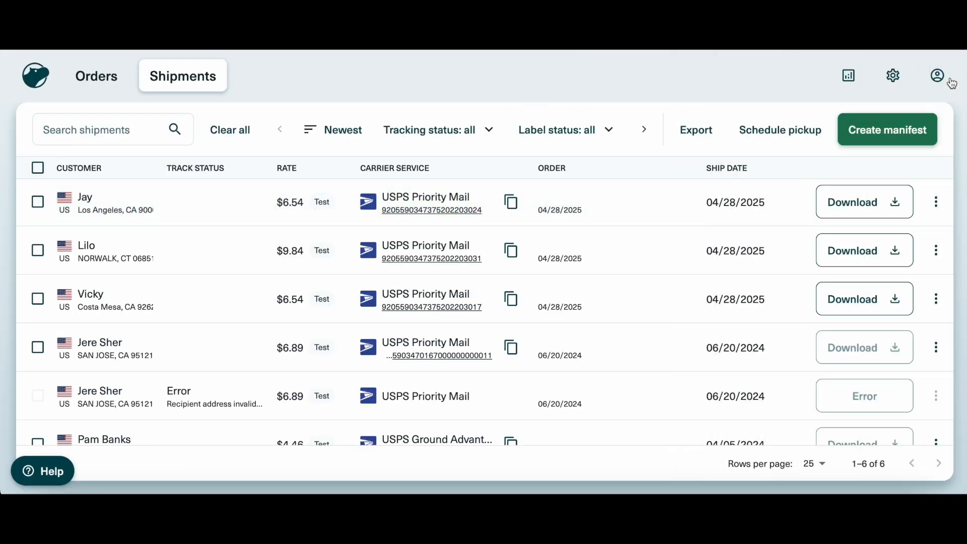
- Send the tracking status notification email for the Los Angeles shipment and dismiss its list of further actions
{"action": "left_click", "coordinate": [938, 204]}
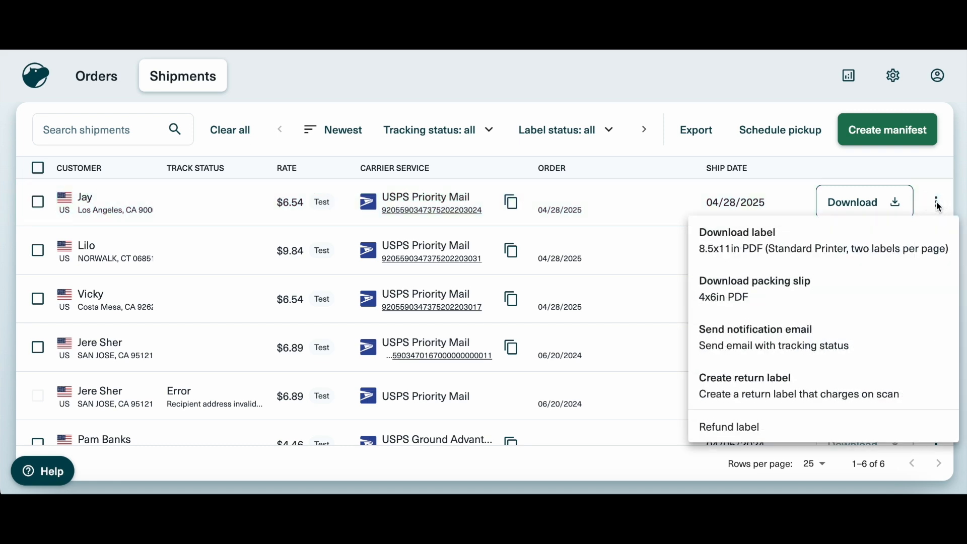
{"action": "left_click", "coordinate": [847, 345]}
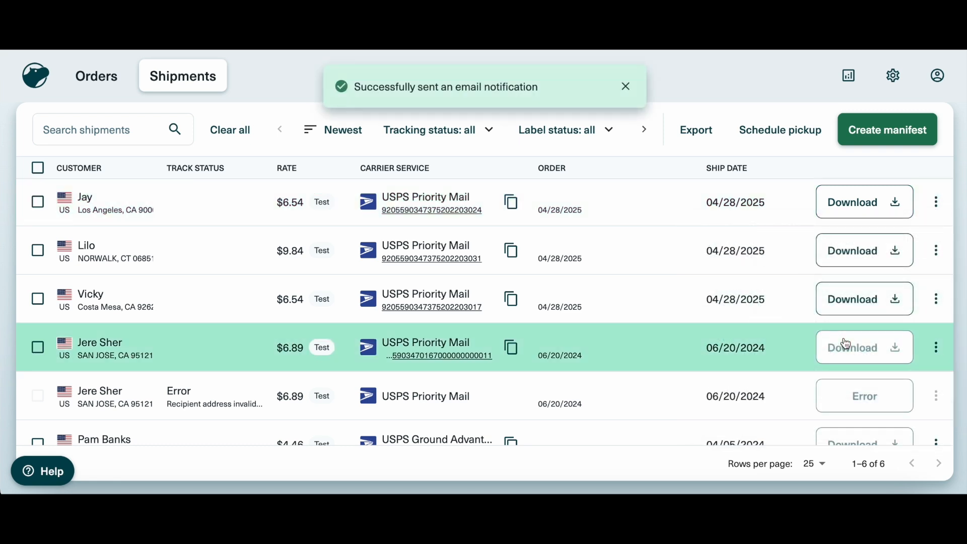
{"action": "left_click", "coordinate": [936, 202]}
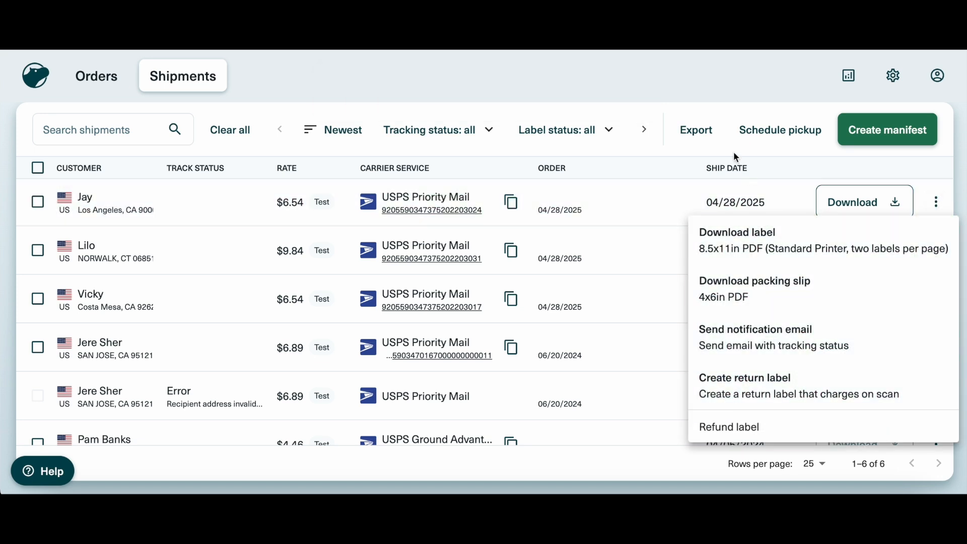
{"action": "left_click", "coordinate": [693, 81]}
- Examine the tracking status, label status and created-by filters of the shipments list without applying any
{"action": "left_click", "coordinate": [460, 130]}
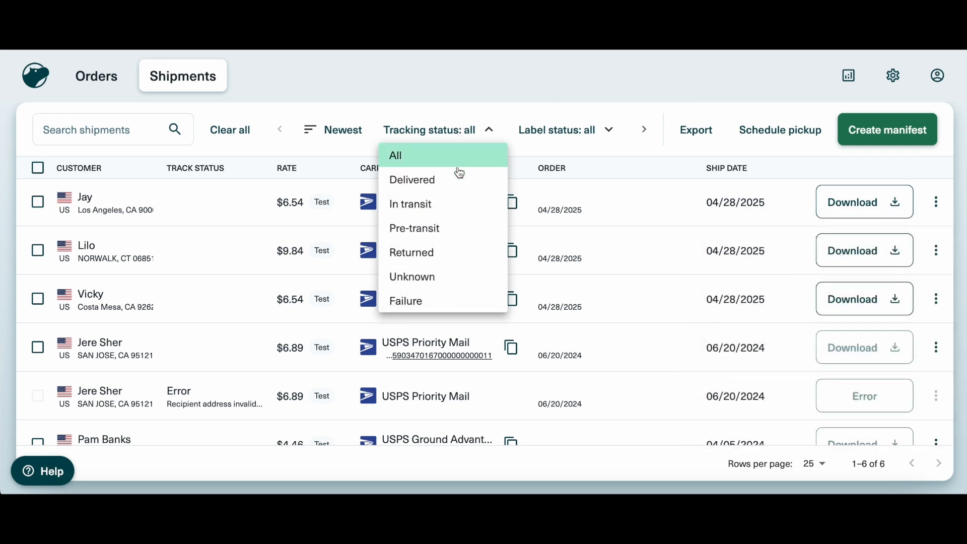
{"action": "left_click", "coordinate": [606, 130]}
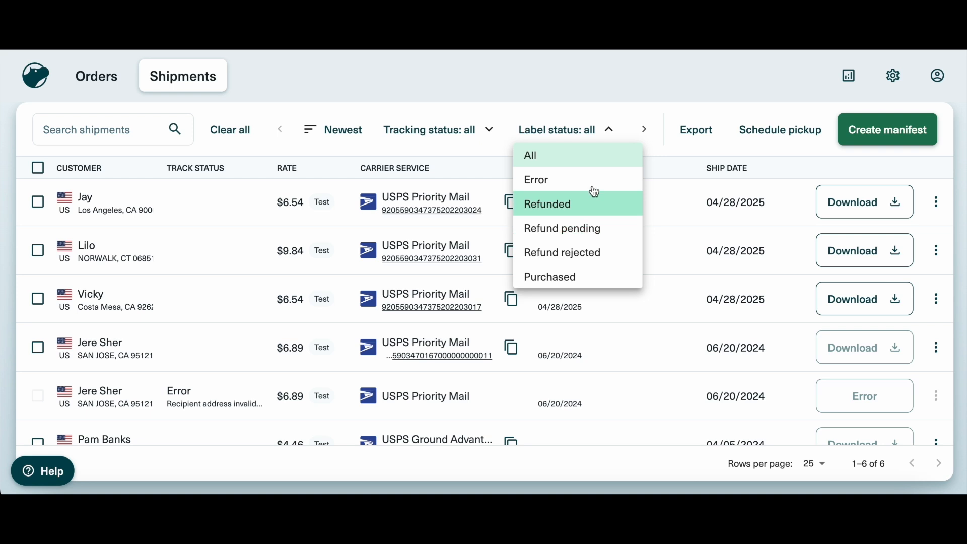
{"action": "left_click", "coordinate": [639, 130]}
{"action": "left_click", "coordinate": [639, 129]}
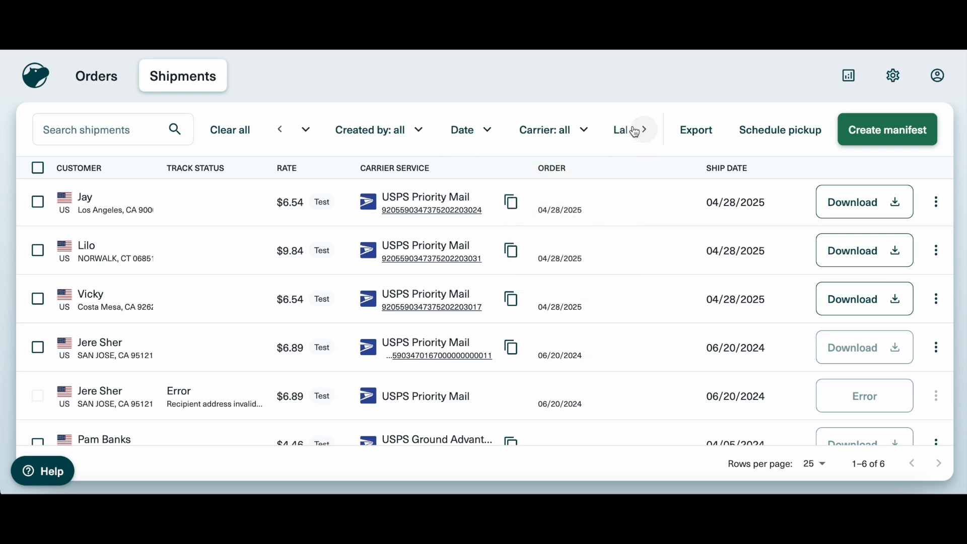
{"action": "left_click", "coordinate": [401, 131]}
{"action": "left_click", "coordinate": [417, 129]}
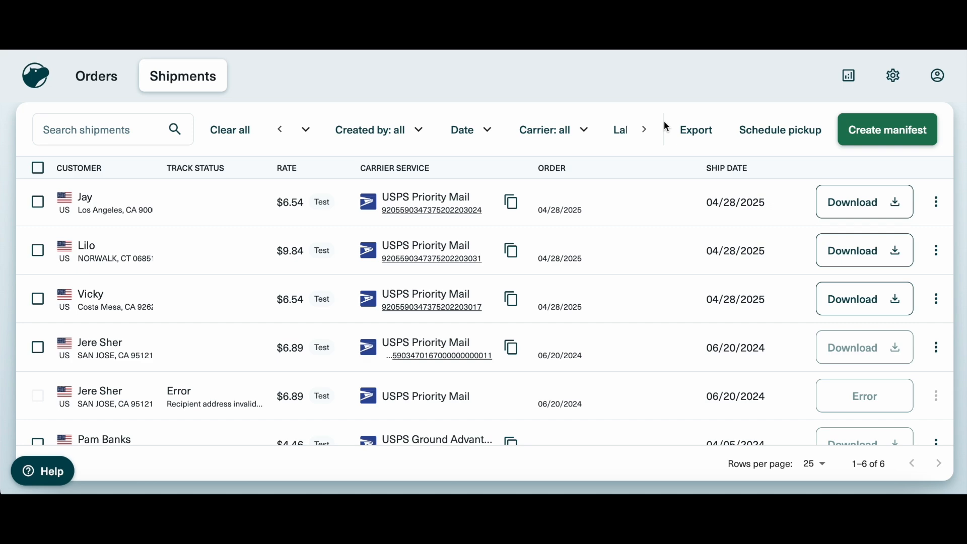
- Set the shipment export's date range from 04/16/2025 to 04/25/2025
{"action": "left_click", "coordinate": [699, 131]}
{"action": "left_click", "coordinate": [939, 173]}
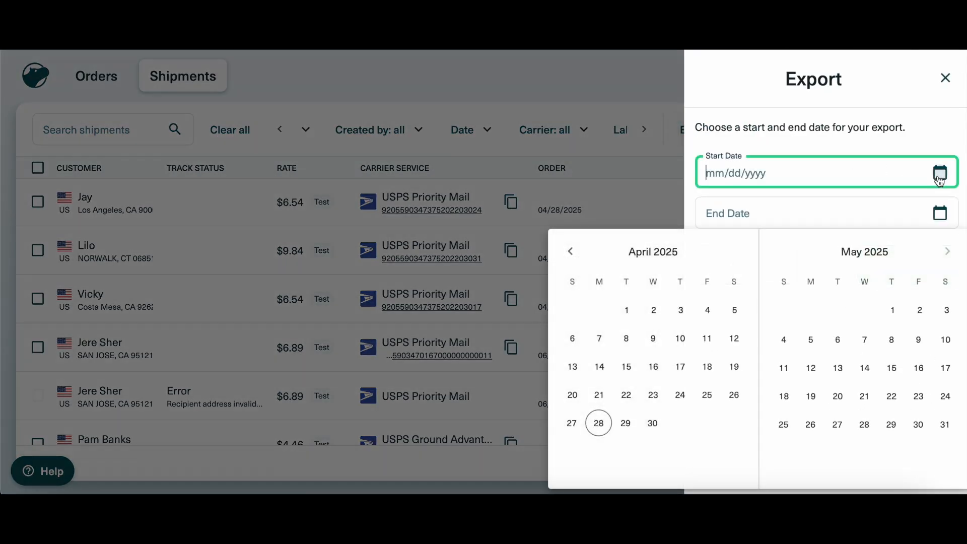
{"action": "left_click", "coordinate": [653, 366]}
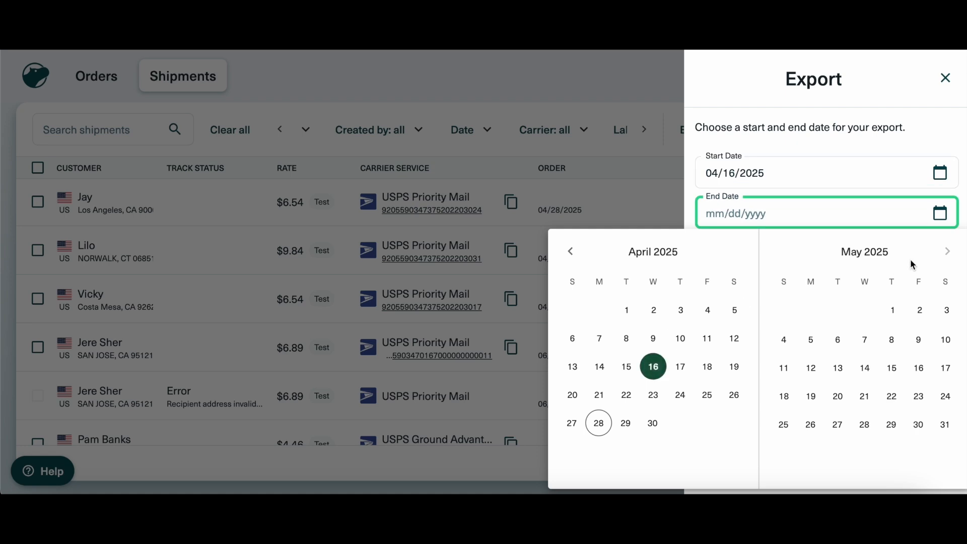
{"action": "left_click", "coordinate": [707, 396]}
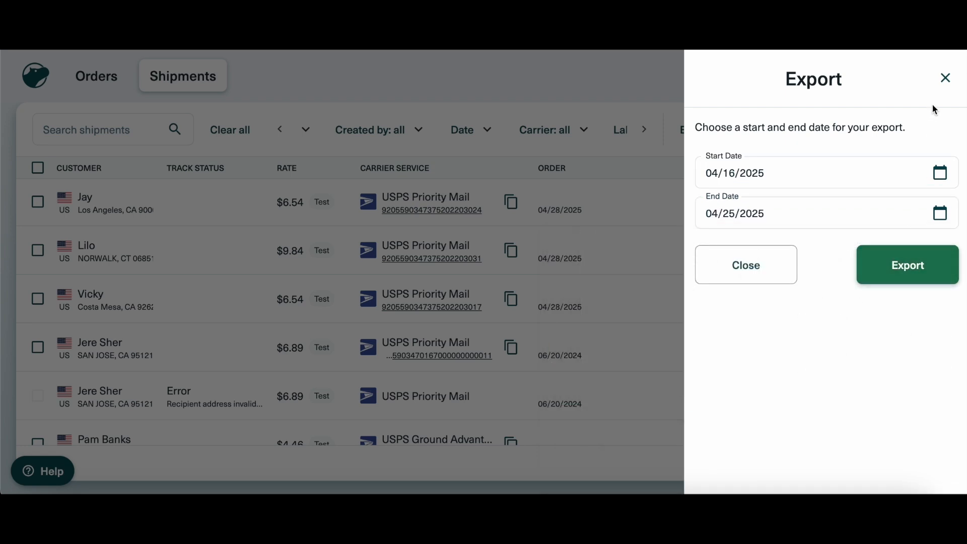
- Close the shipment export and review the pickup scheduling options and the manifest creation page
{"action": "left_click", "coordinate": [944, 77]}
{"action": "left_click", "coordinate": [786, 135]}
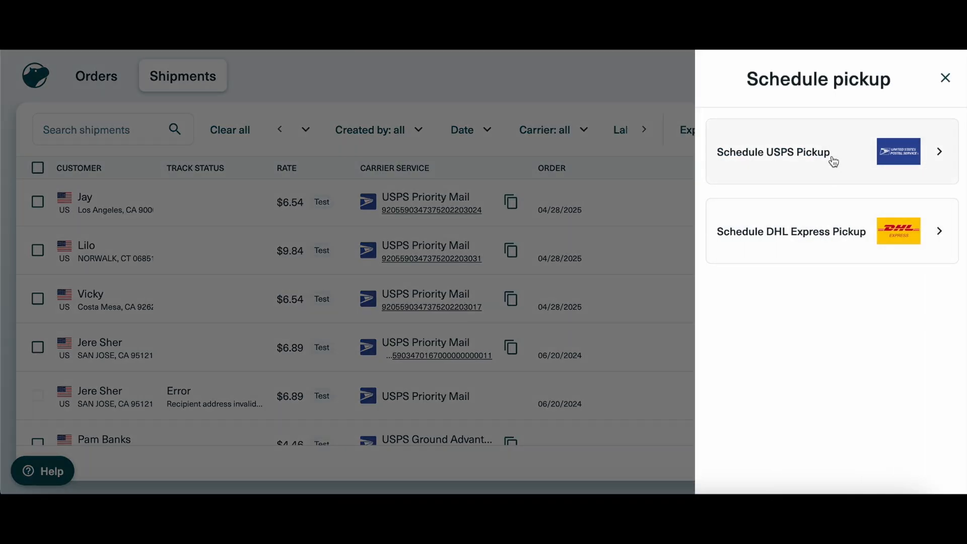
{"action": "left_click", "coordinate": [945, 78]}
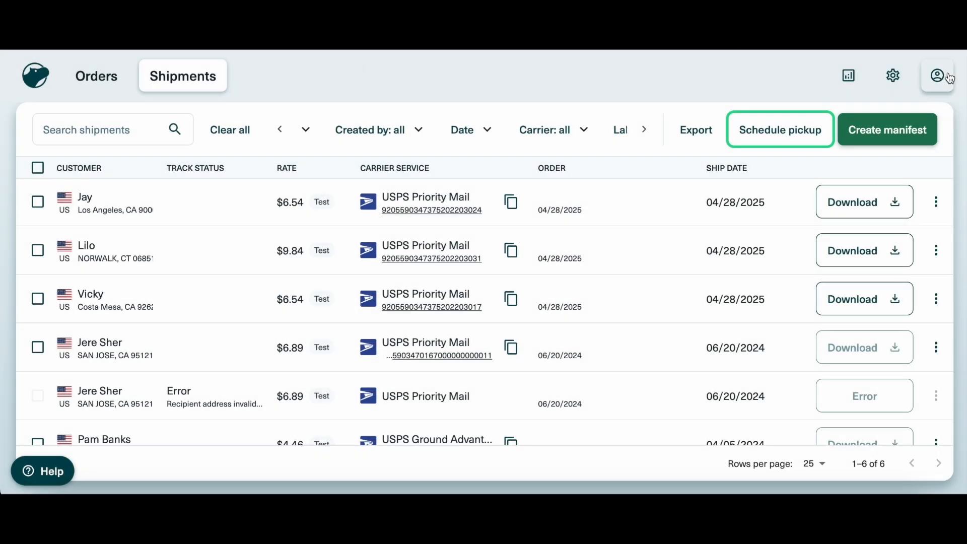
{"action": "left_click", "coordinate": [874, 134]}
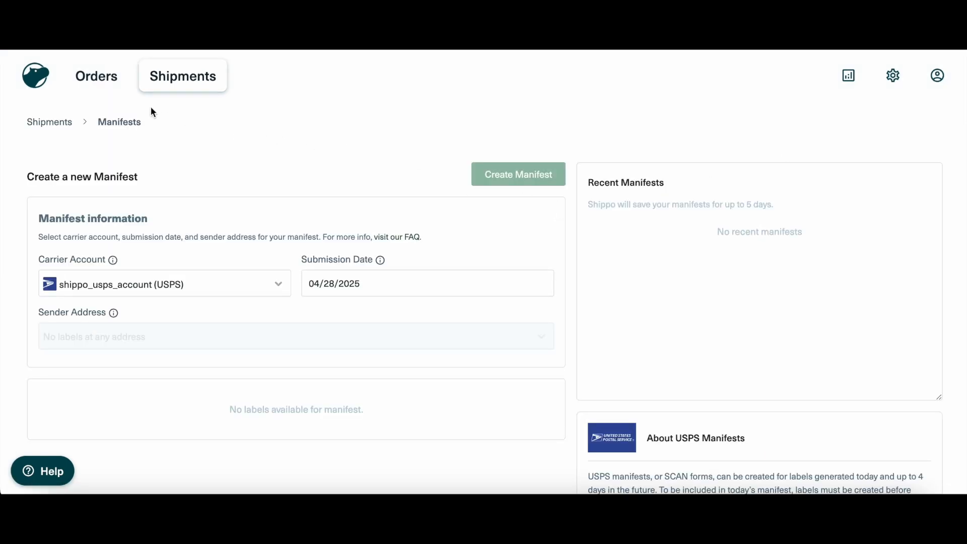
- Examine the label format and packing slip format options in the Labels & Packing Slips settings without changing them
{"action": "left_click", "coordinate": [891, 80]}
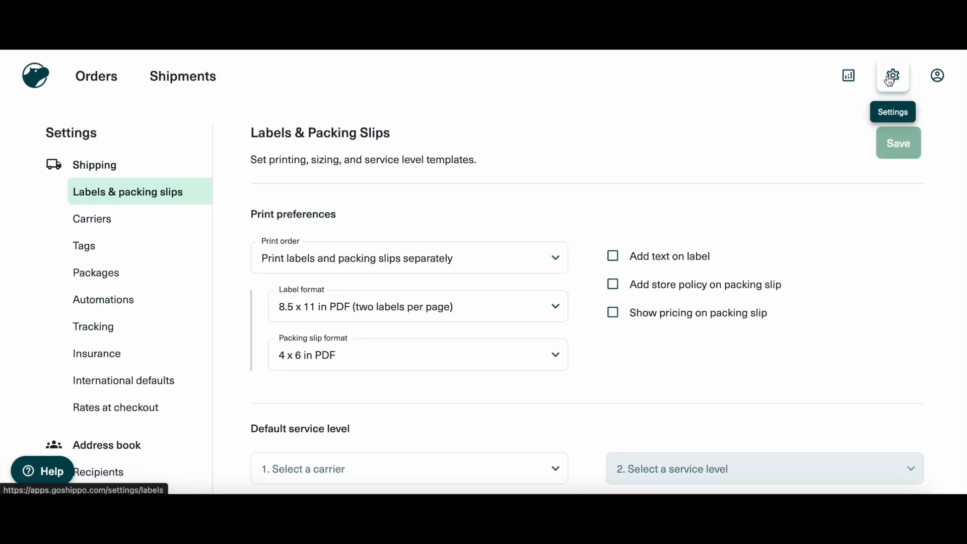
{"action": "left_click", "coordinate": [543, 300]}
{"action": "scroll", "coordinate": [522, 166], "scroll_direction": "down", "scroll_amount": 3}
{"action": "scroll", "coordinate": [518, 165], "scroll_direction": "up", "scroll_amount": 3}
{"action": "left_click", "coordinate": [524, 355]}
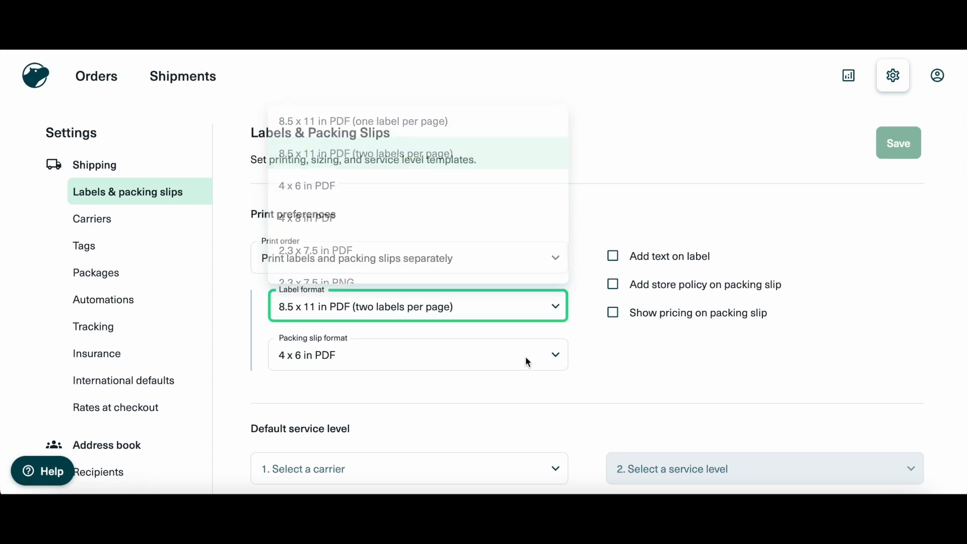
{"action": "scroll", "coordinate": [518, 219], "scroll_direction": "down", "scroll_amount": 2}
{"action": "scroll", "coordinate": [520, 220], "scroll_direction": "up", "scroll_amount": 2}
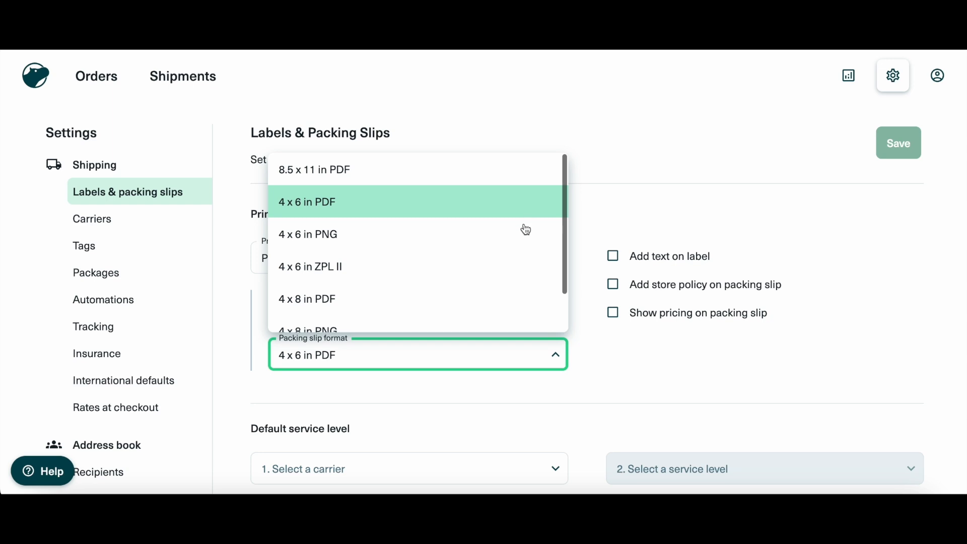
{"action": "left_click", "coordinate": [578, 352]}
- Set the default service level to carrier UPS - (US) with UPS Ground Saver and save the label settings
{"action": "scroll", "coordinate": [579, 355], "scroll_direction": "down", "scroll_amount": 4}
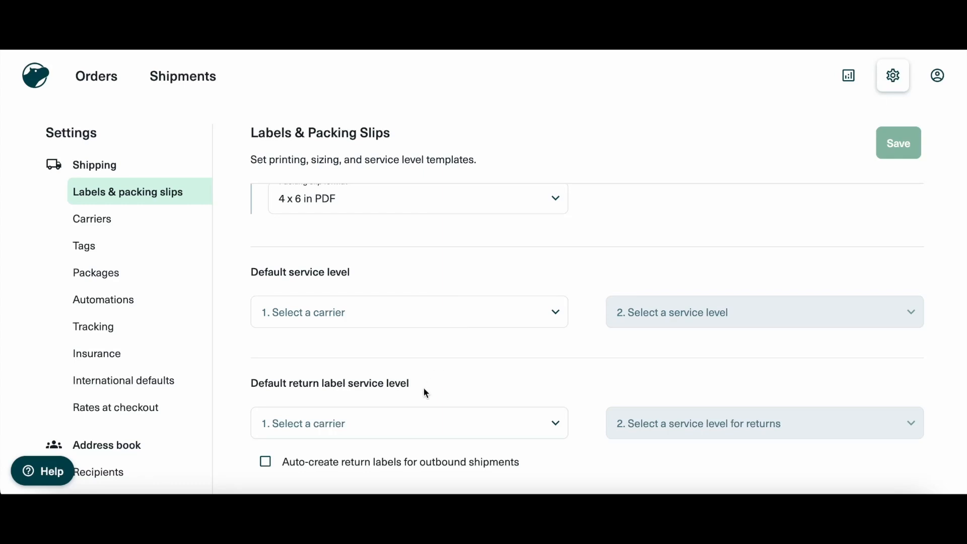
{"action": "left_click", "coordinate": [493, 314]}
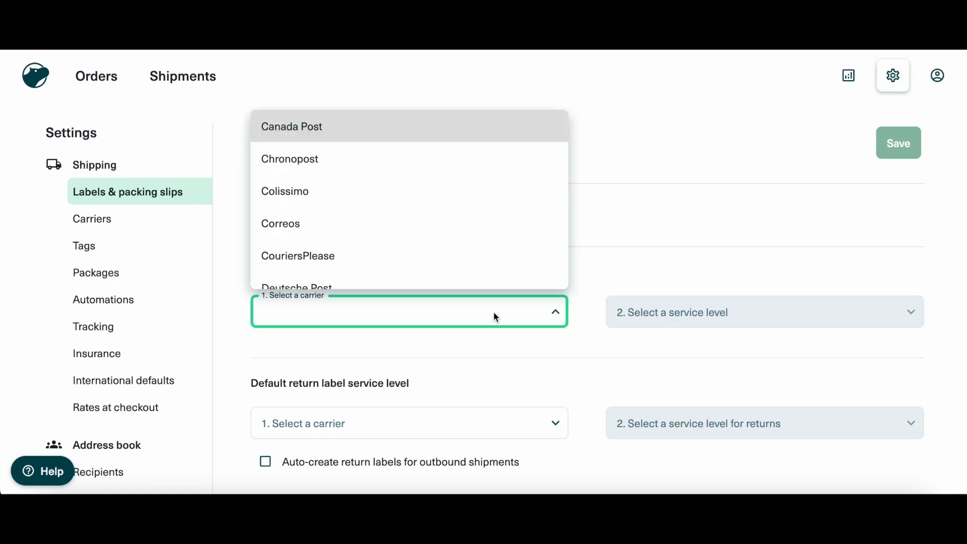
{"action": "scroll", "coordinate": [463, 233], "scroll_direction": "down", "scroll_amount": 5}
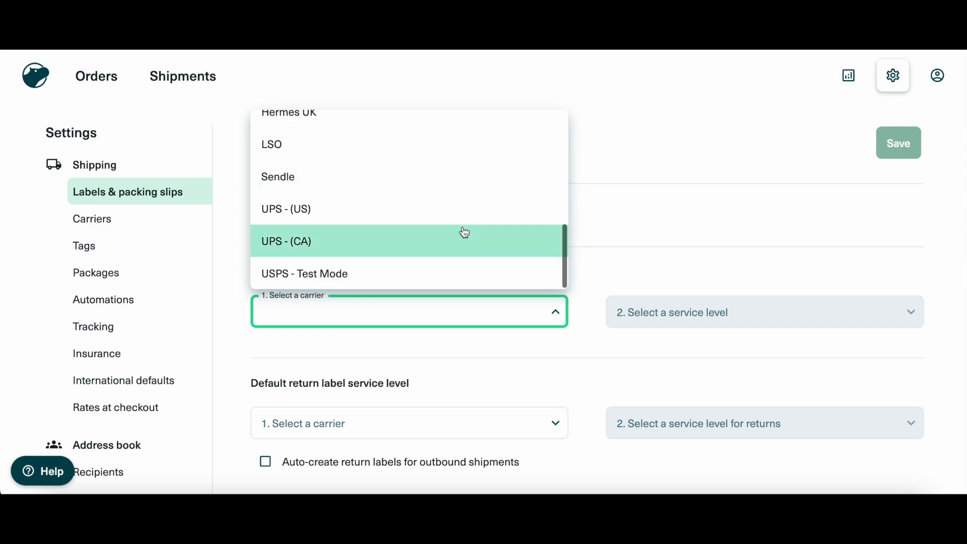
{"action": "left_click", "coordinate": [466, 213]}
{"action": "left_click", "coordinate": [726, 321]}
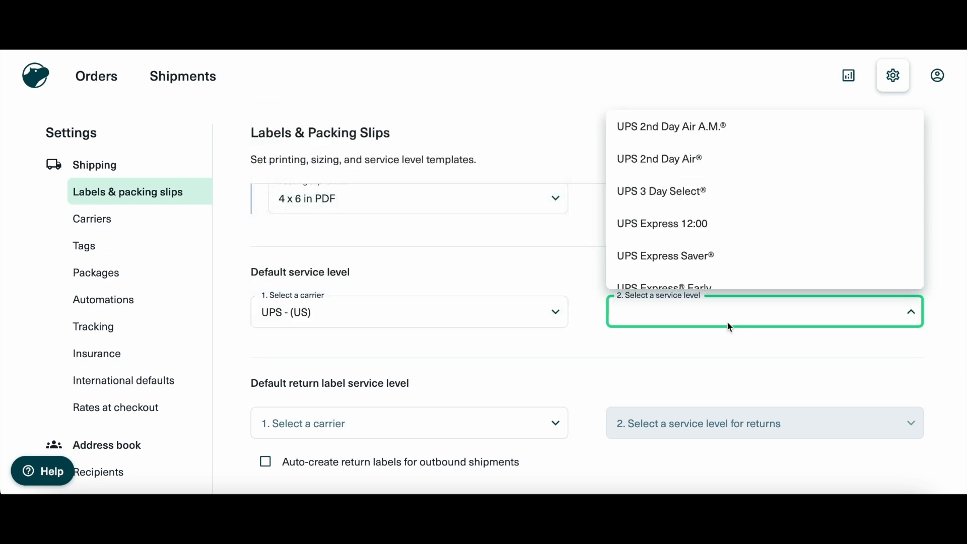
{"action": "scroll", "coordinate": [772, 237], "scroll_direction": "down", "scroll_amount": 3}
{"action": "left_click", "coordinate": [767, 201]}
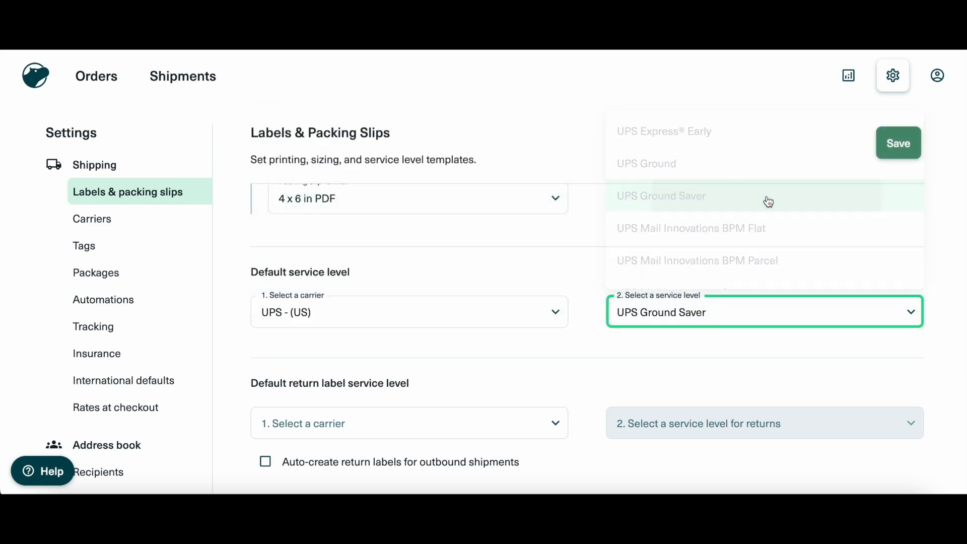
{"action": "left_click", "coordinate": [898, 143]}
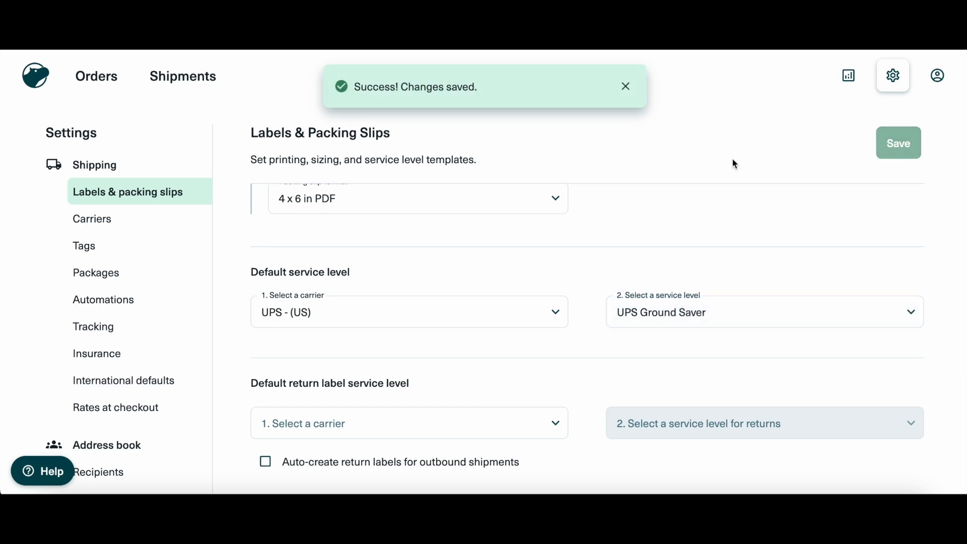
- Review the Carriers settings and the form for connecting a FedEx account, leaving it without connecting one
{"action": "left_click", "coordinate": [130, 220]}
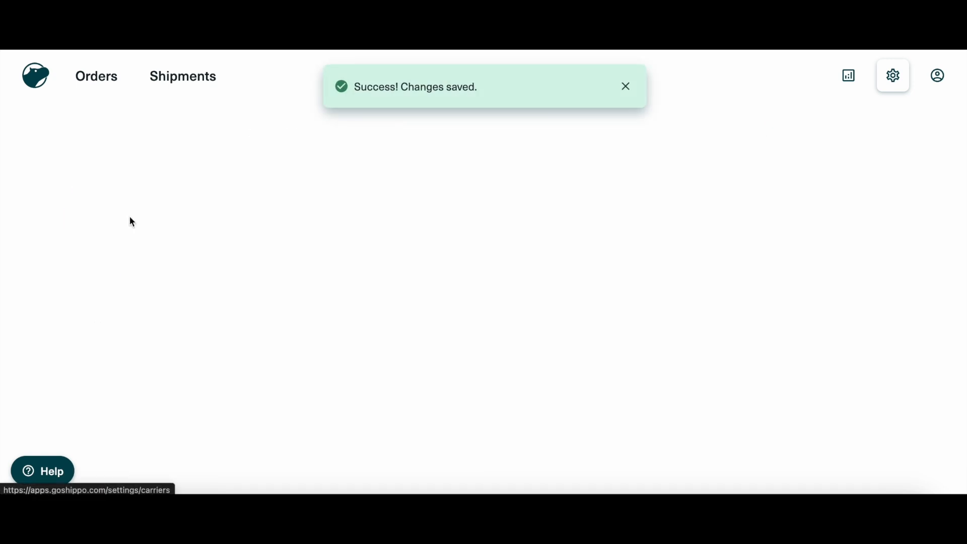
{"action": "scroll", "coordinate": [569, 296], "scroll_direction": "down", "scroll_amount": 2}
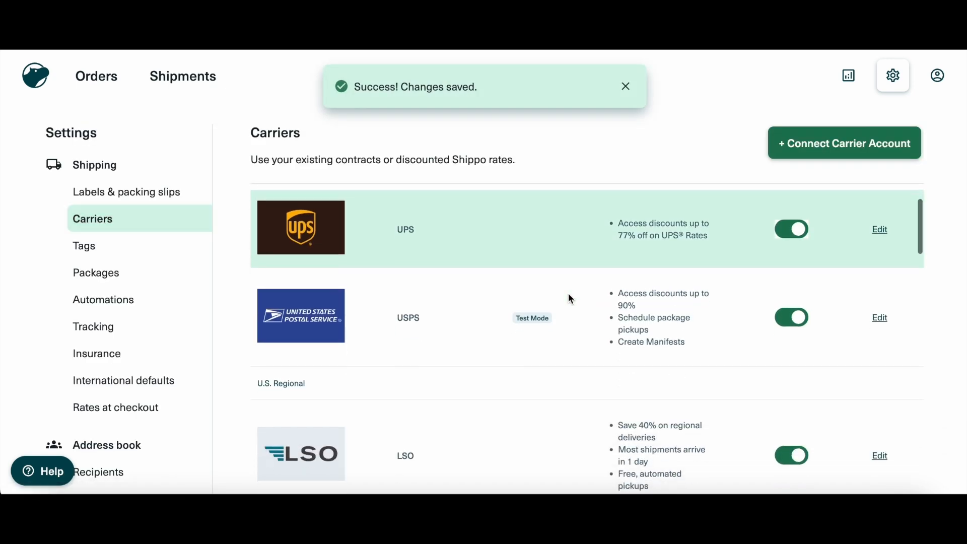
{"action": "scroll", "coordinate": [570, 299], "scroll_direction": "down", "scroll_amount": 6}
{"action": "scroll", "coordinate": [571, 298], "scroll_direction": "up", "scroll_amount": 10}
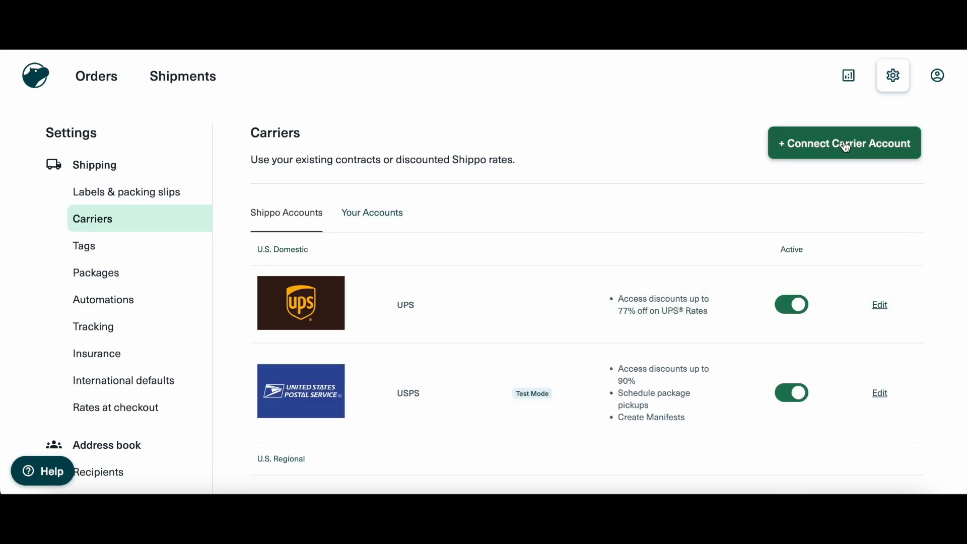
{"action": "left_click", "coordinate": [845, 146]}
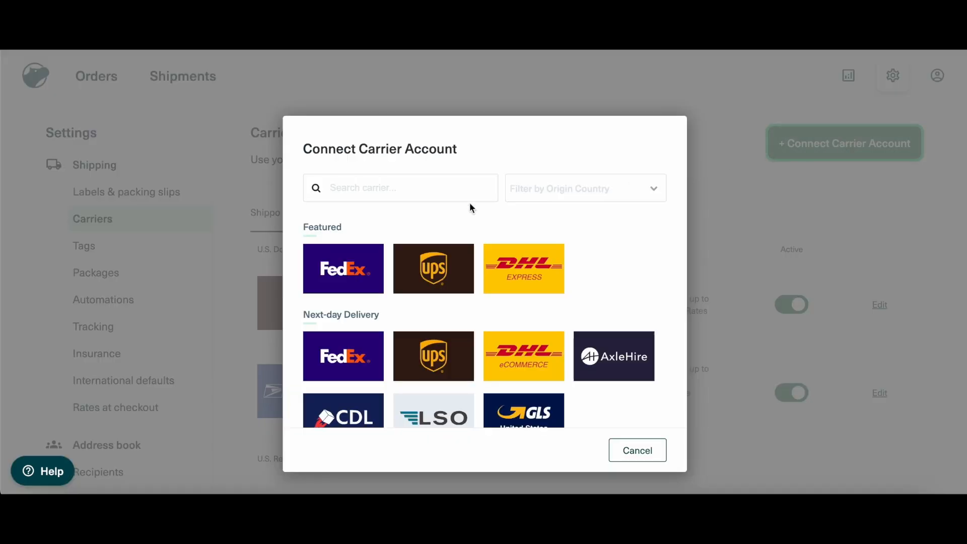
{"action": "left_click", "coordinate": [335, 272]}
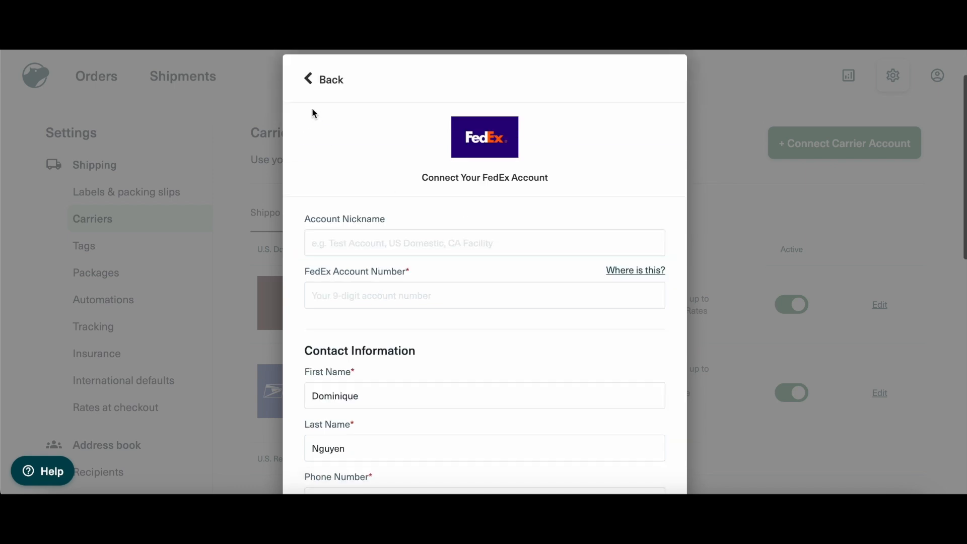
{"action": "left_click", "coordinate": [320, 78]}
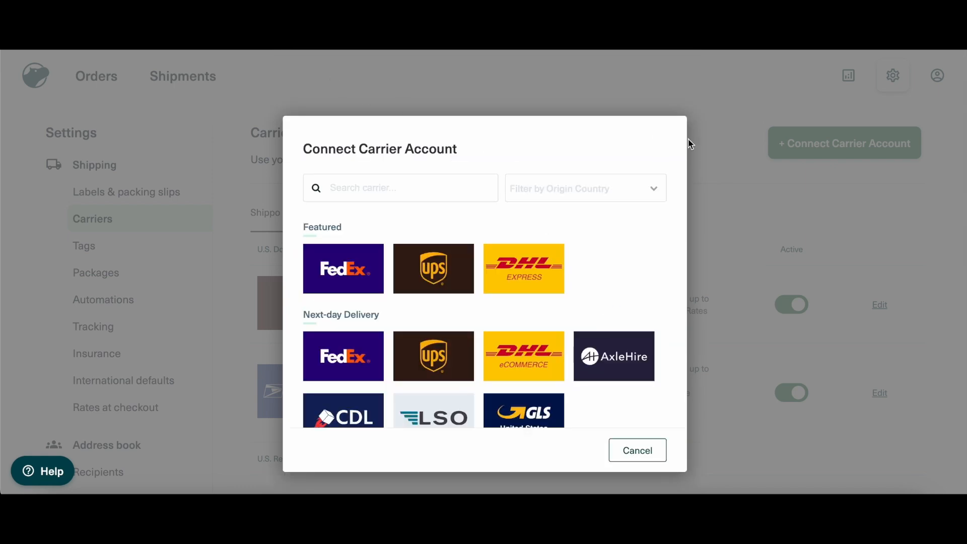
{"action": "left_click", "coordinate": [637, 448]}
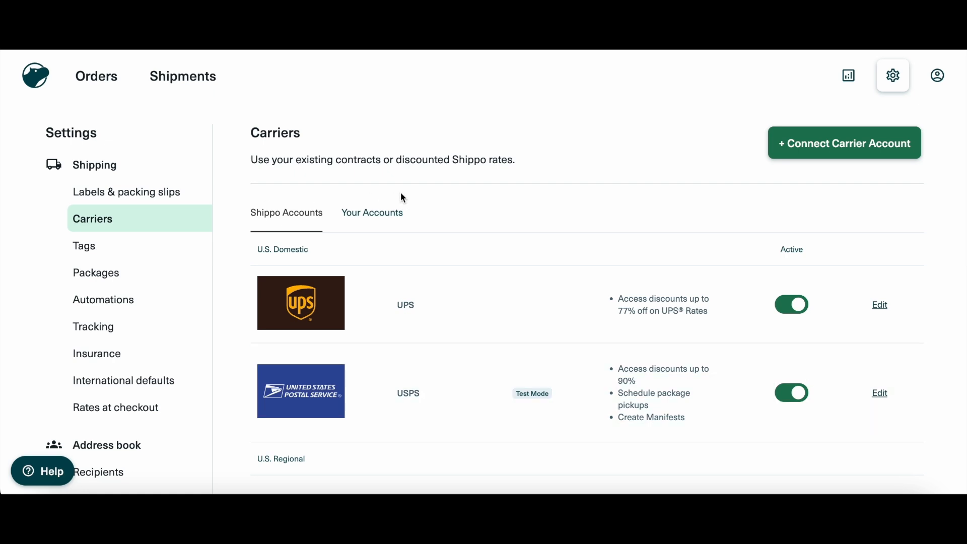
- Create and save an order tag named High Priority with the heart icon in the Tags settings
{"action": "left_click", "coordinate": [151, 247]}
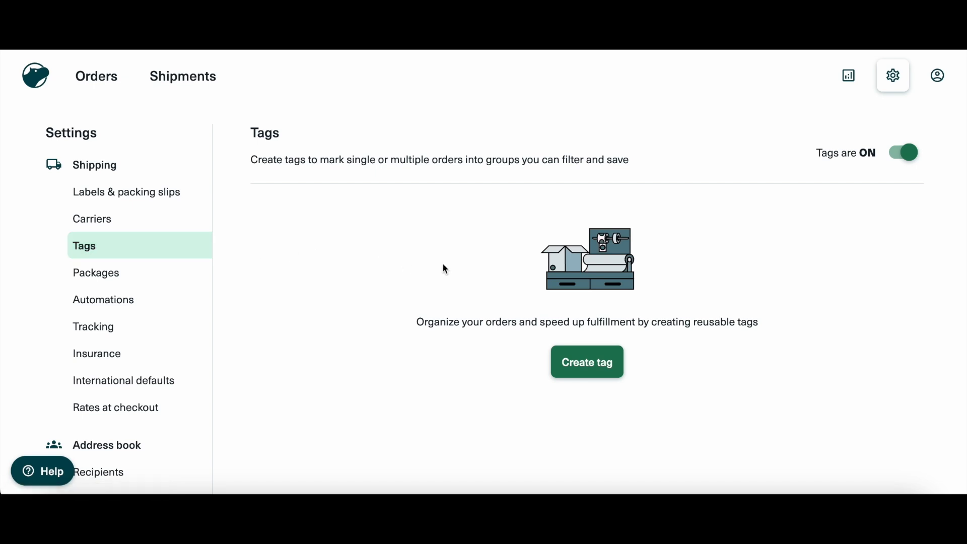
{"action": "left_click", "coordinate": [581, 370]}
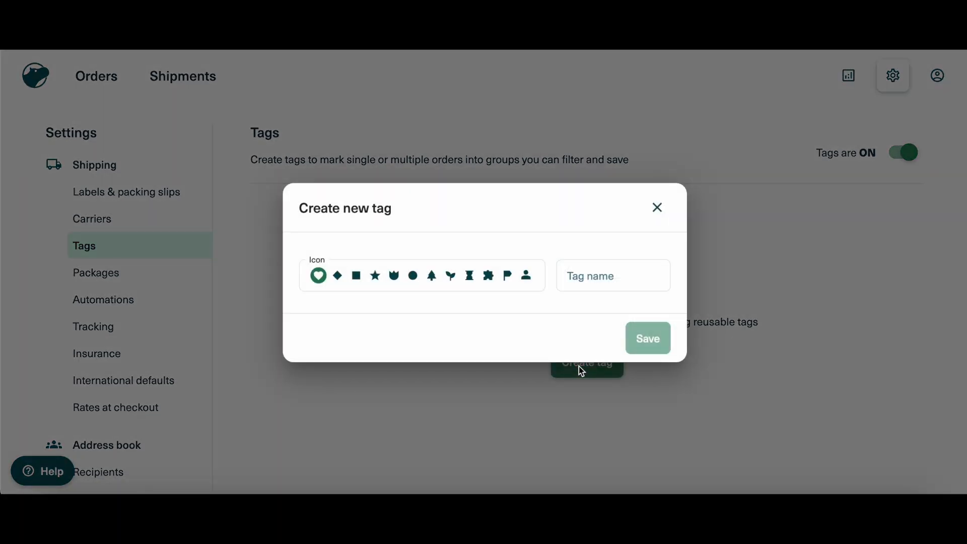
{"action": "left_click", "coordinate": [593, 282]}
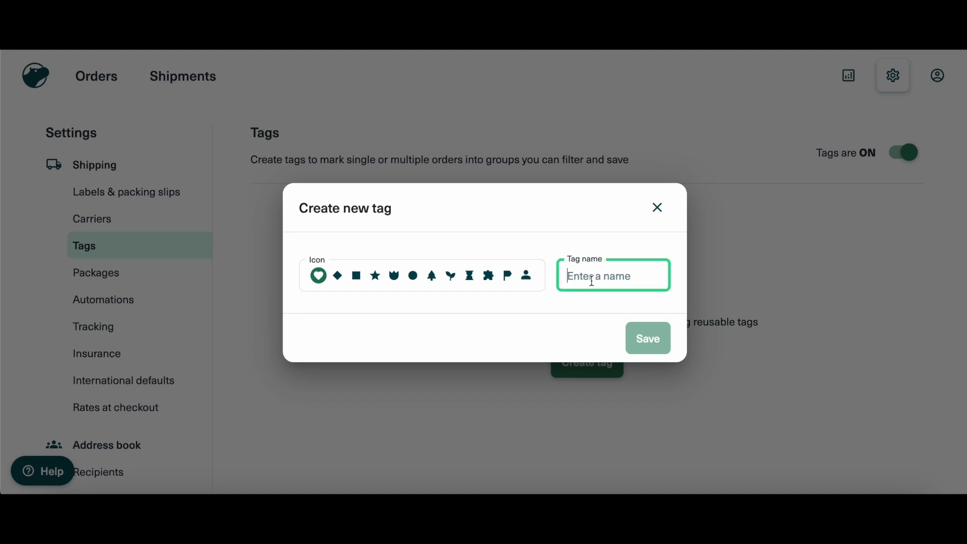
{"action": "type", "text": "High Priority"}
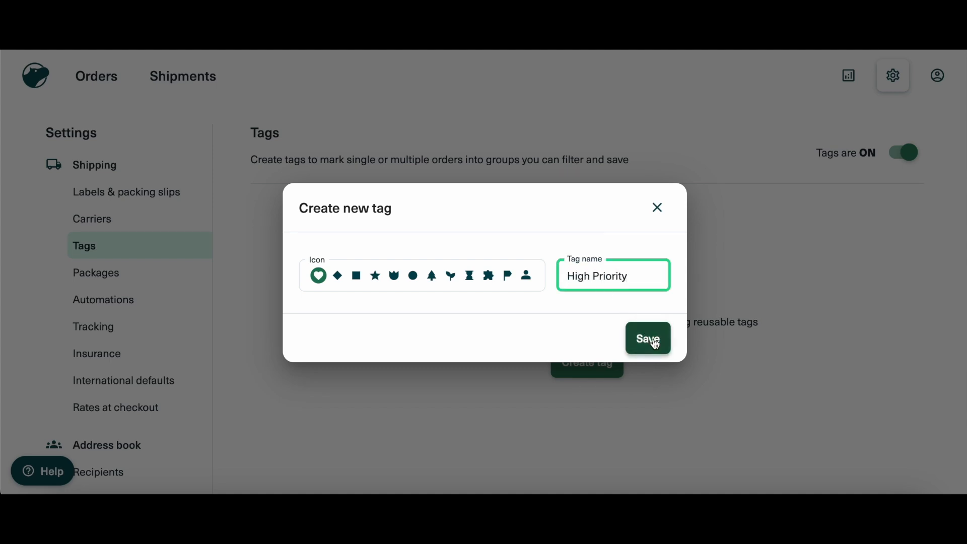
{"action": "left_click", "coordinate": [655, 346]}
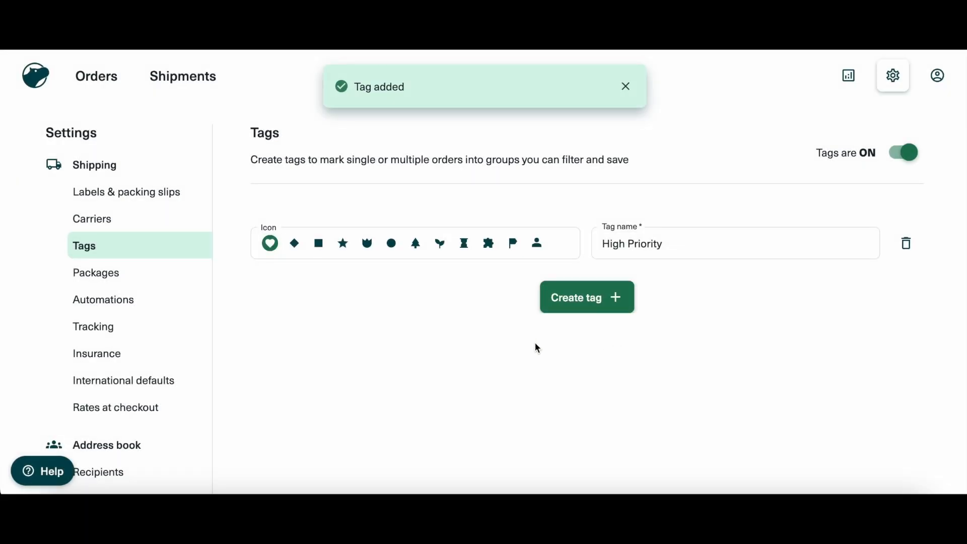
- Start a new custom package template measuring 5 x 5 x 5 in with a weight of 1 lb in the Packages settings
{"action": "left_click", "coordinate": [162, 272]}
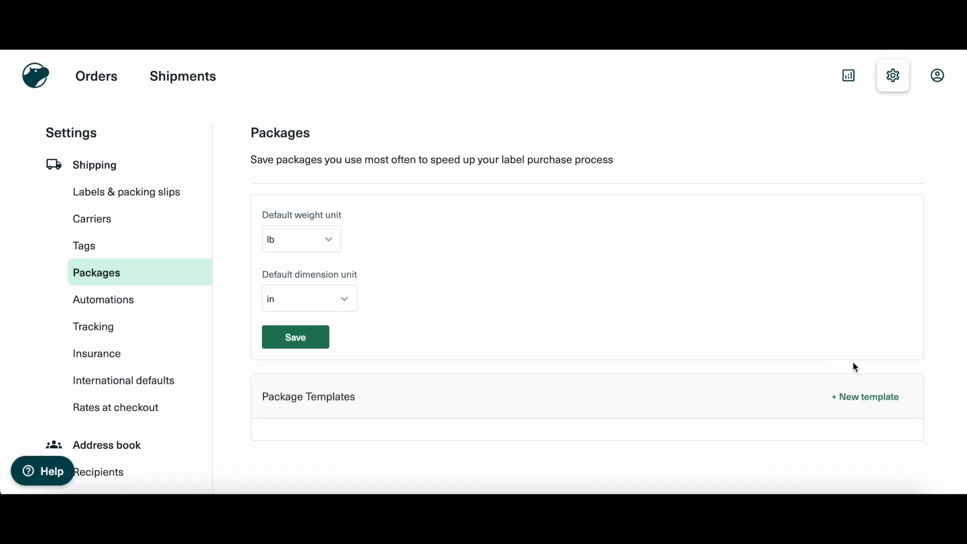
{"action": "left_click", "coordinate": [861, 401]}
{"action": "scroll", "coordinate": [522, 285], "scroll_direction": "down", "scroll_amount": 2}
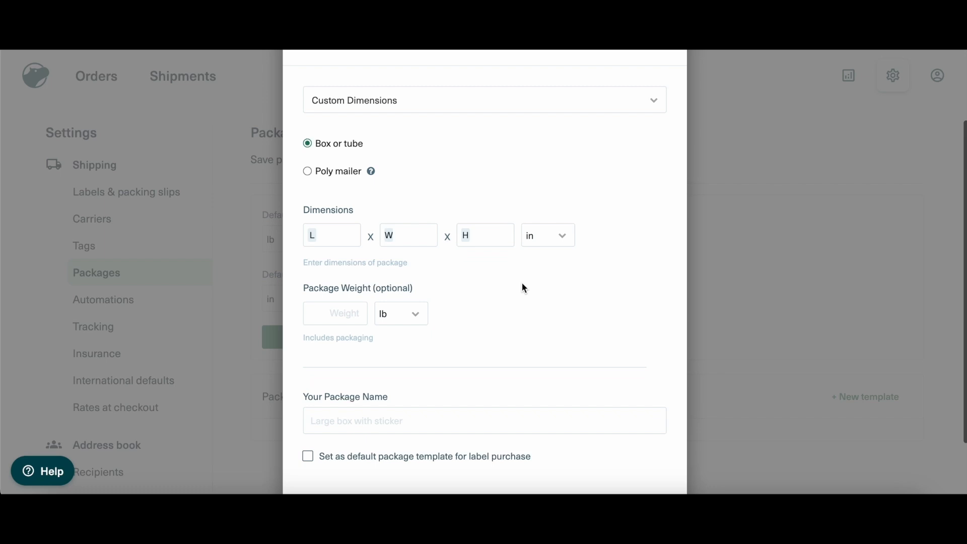
{"action": "left_click", "coordinate": [337, 231]}
{"action": "type", "text": "5"}
{"action": "left_click", "coordinate": [410, 235]}
{"action": "type", "text": "5"}
{"action": "left_click", "coordinate": [488, 235]}
{"action": "type", "text": "5"}
{"action": "left_click", "coordinate": [345, 310]}
{"action": "type", "text": "1"}
- Name the package template Small Box and save it
{"action": "scroll", "coordinate": [536, 332], "scroll_direction": "down", "scroll_amount": 2}
{"action": "left_click", "coordinate": [511, 354]}
{"action": "type", "text": "Saml"}
{"action": "key", "text": "BackSpace"}
{"action": "type", "text": "mall Box"}
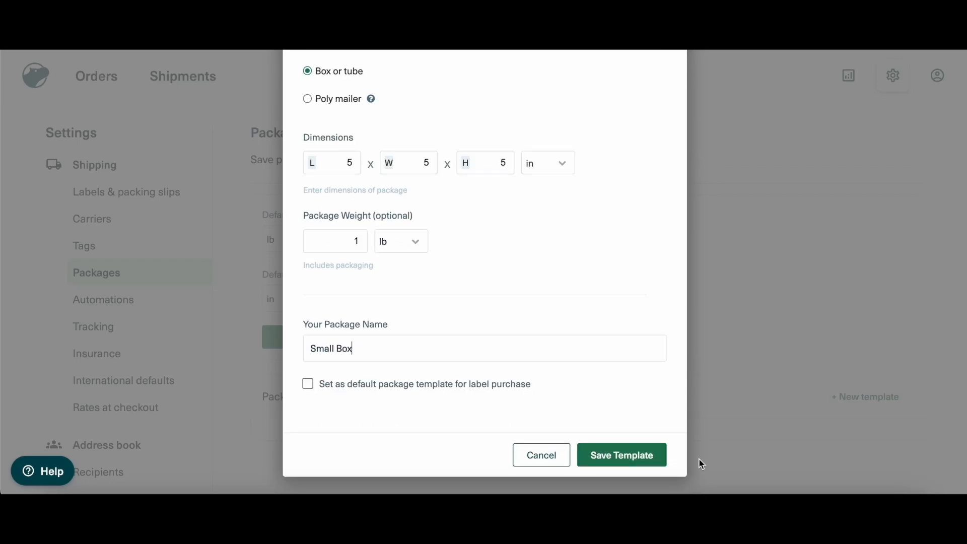
{"action": "left_click", "coordinate": [643, 459]}
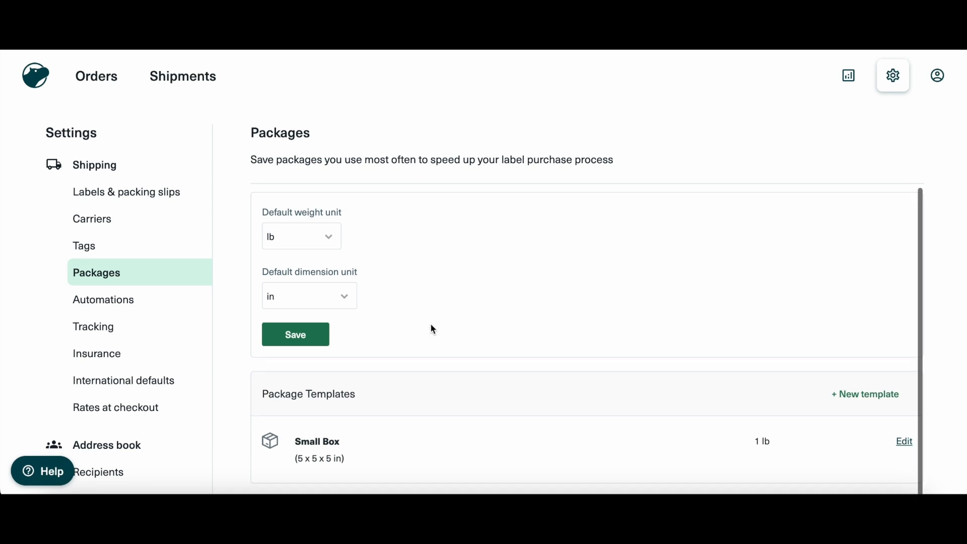
- Start a new automation rule whose condition is a Domestic shipment destination
{"action": "left_click", "coordinate": [169, 303]}
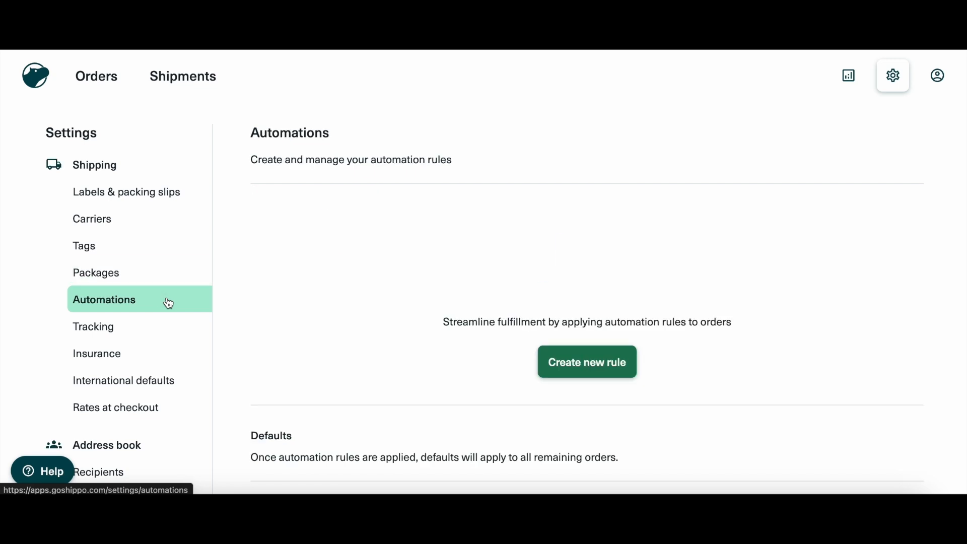
{"action": "left_click", "coordinate": [591, 369]}
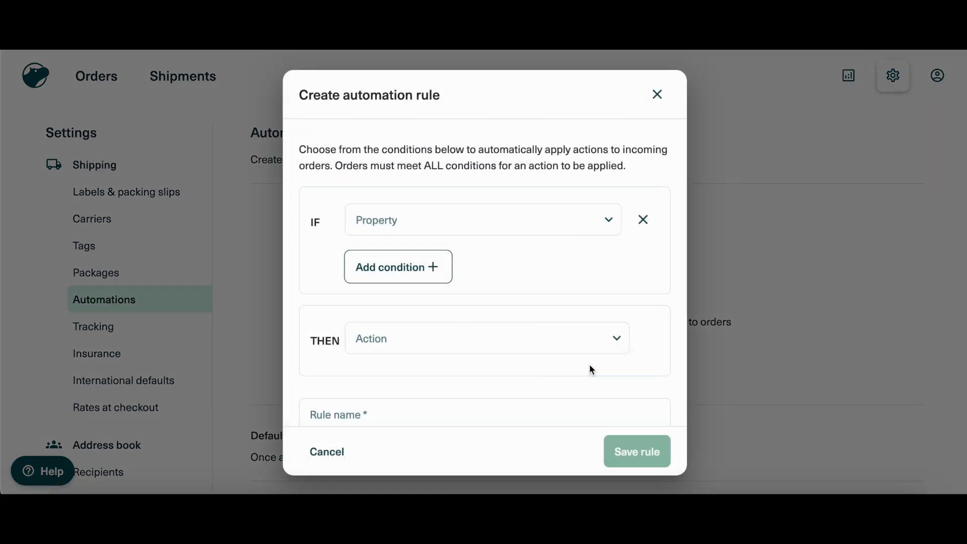
{"action": "left_click", "coordinate": [489, 224]}
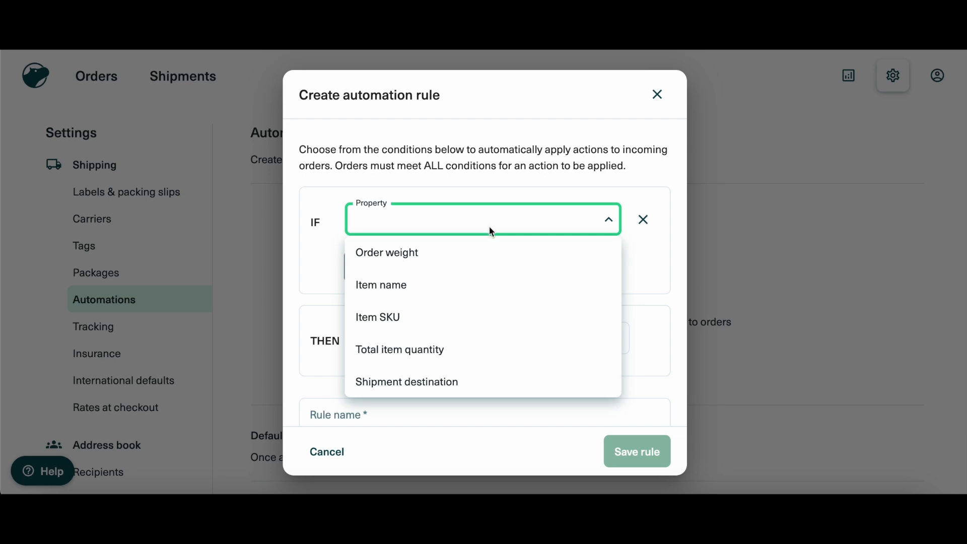
{"action": "left_click", "coordinate": [476, 385]}
{"action": "left_click", "coordinate": [570, 225]}
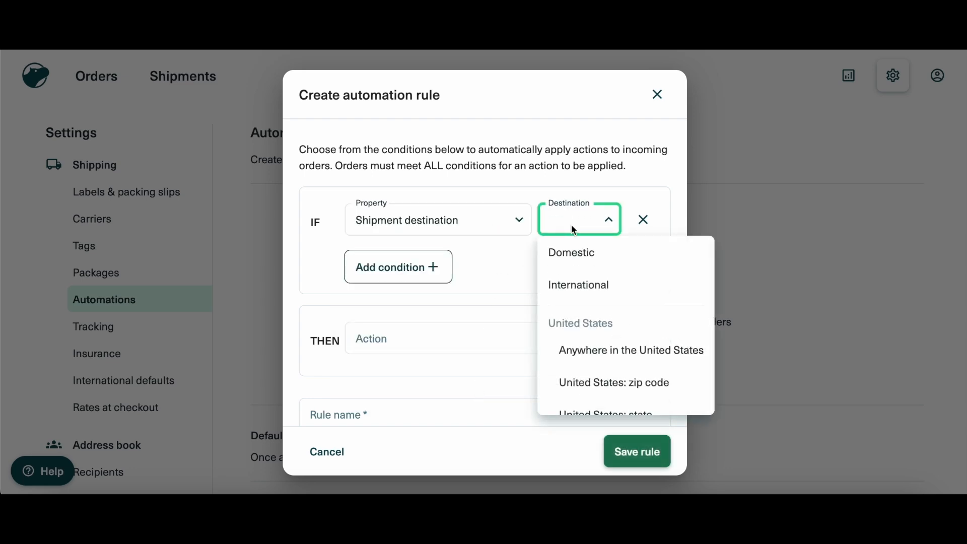
{"action": "left_click", "coordinate": [579, 250]}
- Make the rule assign the Cheapest service level, name it Cheapest rate and save it
{"action": "left_click", "coordinate": [421, 337]}
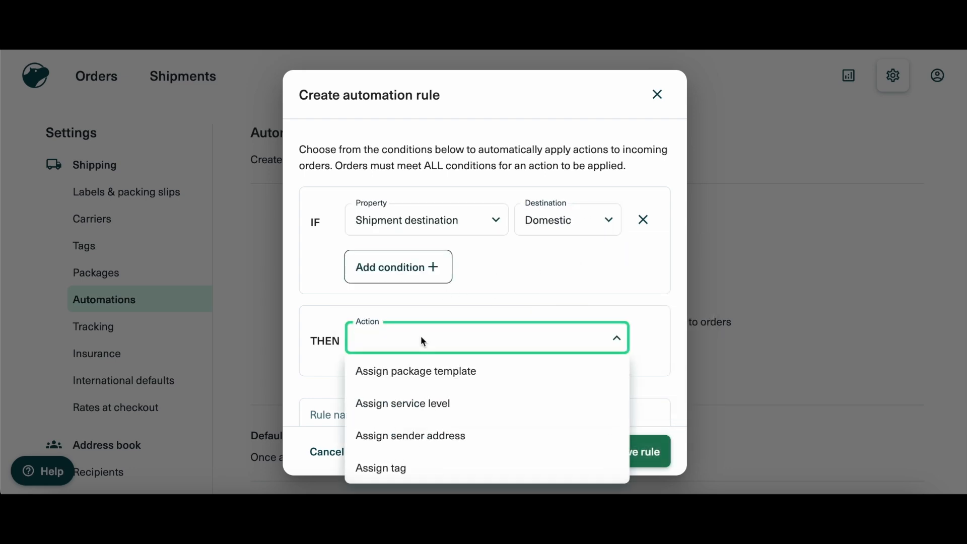
{"action": "left_click", "coordinate": [455, 403]}
{"action": "left_click", "coordinate": [555, 342]}
{"action": "left_click", "coordinate": [584, 198]}
{"action": "scroll", "coordinate": [648, 353], "scroll_direction": "down", "scroll_amount": 3}
{"action": "left_click", "coordinate": [561, 279]}
{"action": "type", "text": "Cheapest rate"}
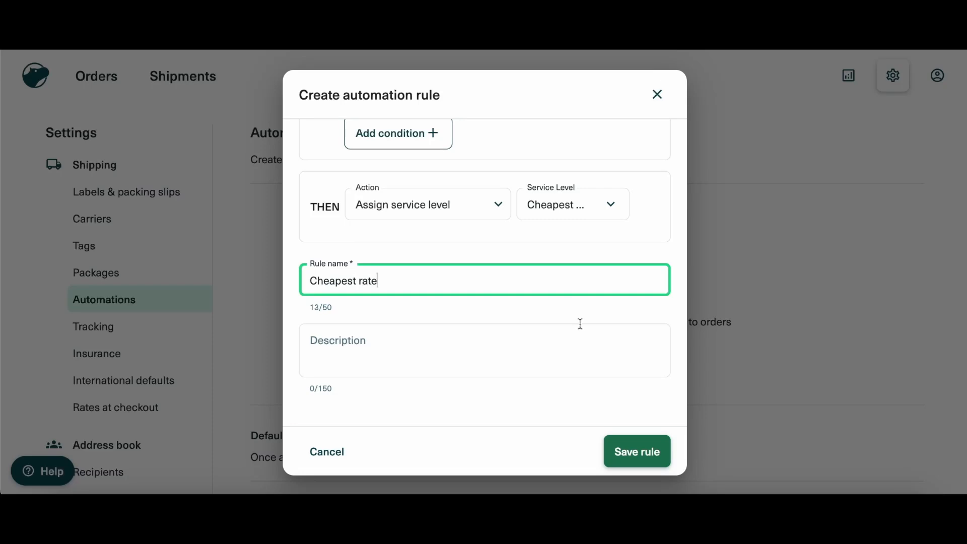
{"action": "left_click", "coordinate": [637, 452]}
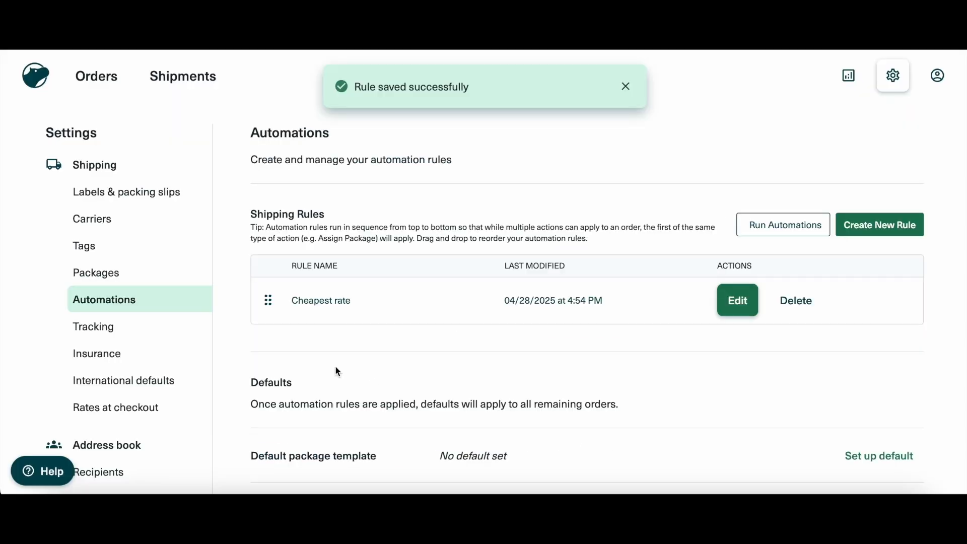
- Enable the "Your order is shipping" email notification in the Tracking settings and look through its email timing options
{"action": "scroll", "coordinate": [338, 371], "scroll_direction": "down", "scroll_amount": 1}
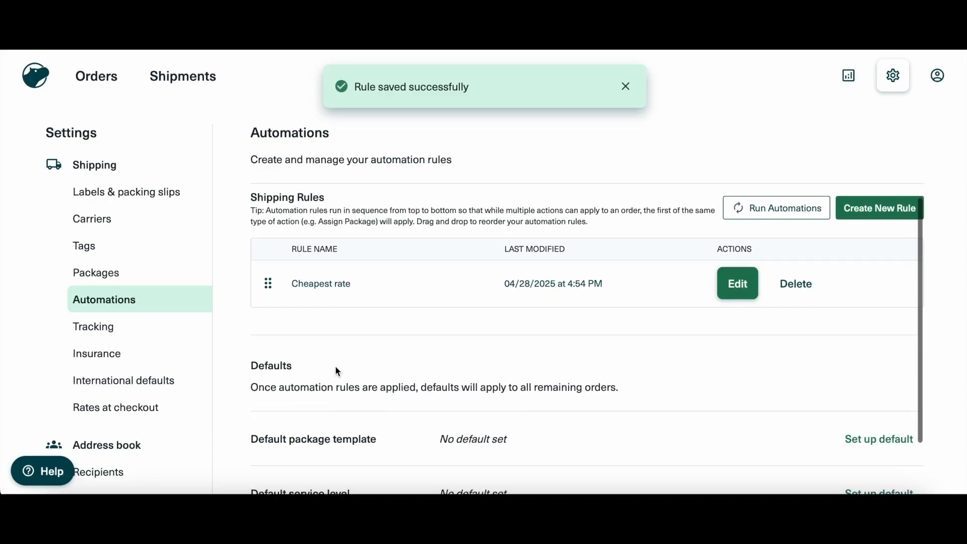
{"action": "left_click", "coordinate": [190, 332]}
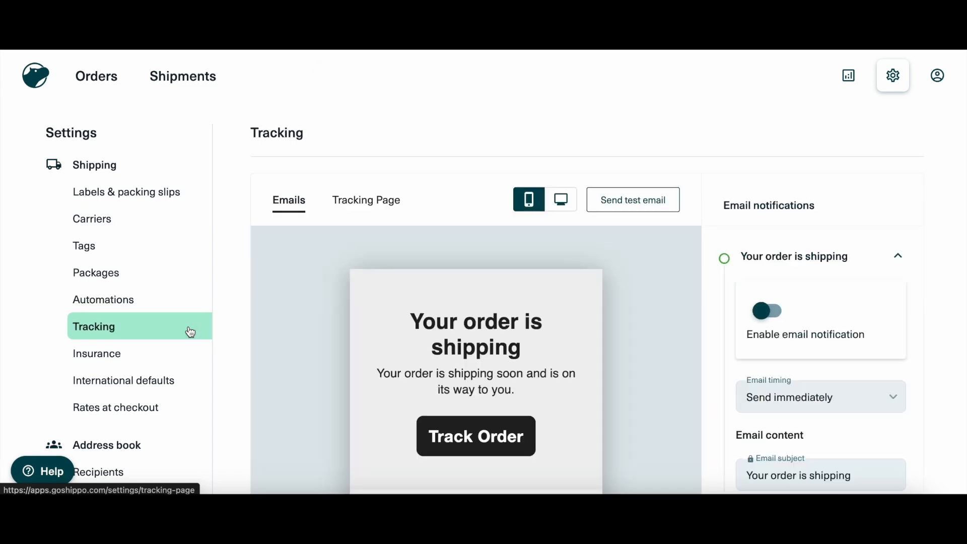
{"action": "left_click", "coordinate": [771, 313]}
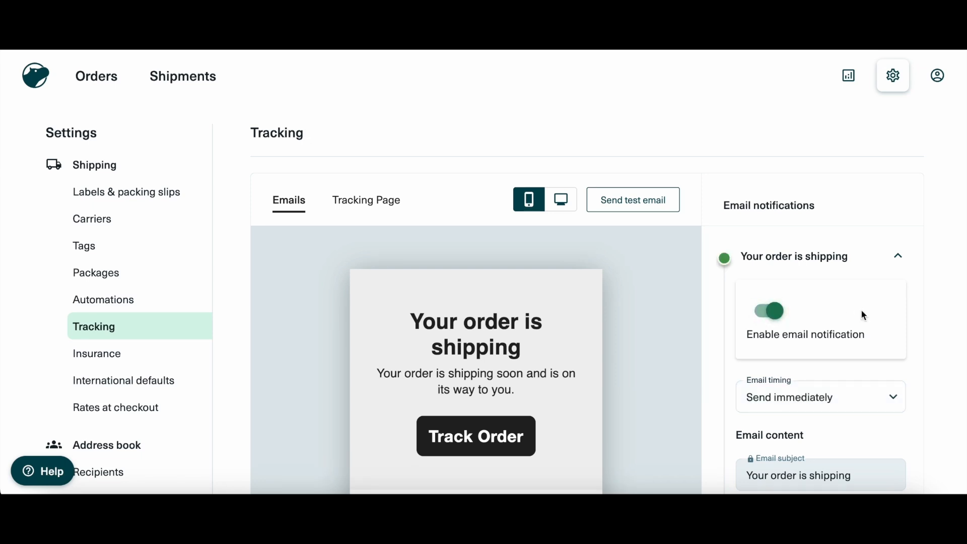
{"action": "scroll", "coordinate": [864, 315], "scroll_direction": "down", "scroll_amount": 2}
{"action": "left_click", "coordinate": [882, 311]}
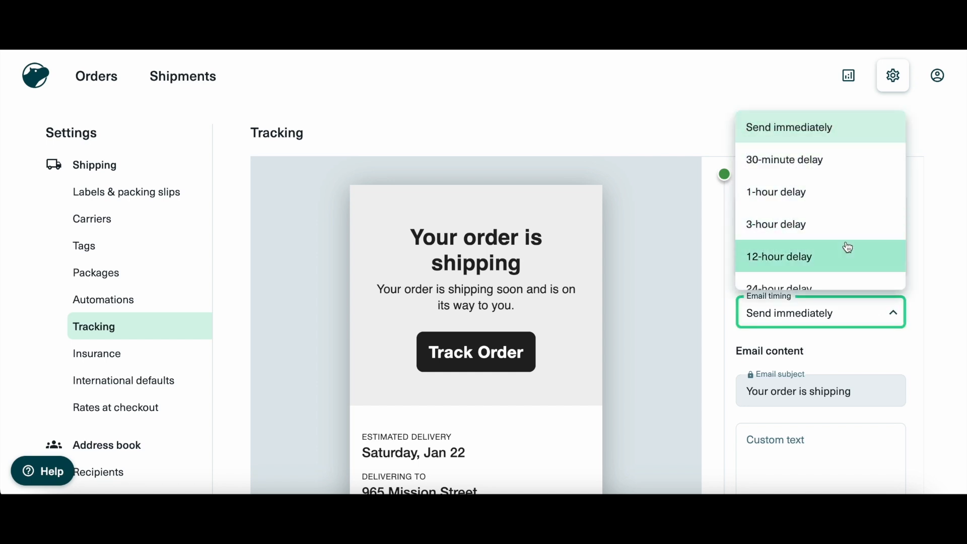
{"action": "scroll", "coordinate": [849, 251], "scroll_direction": "down", "scroll_amount": 1}
{"action": "left_click", "coordinate": [938, 307]}
- Examine the remaining tracking email settings, including custom text, reply-to email, brand elements and the footer return policy
{"action": "scroll", "coordinate": [855, 355], "scroll_direction": "down", "scroll_amount": 2}
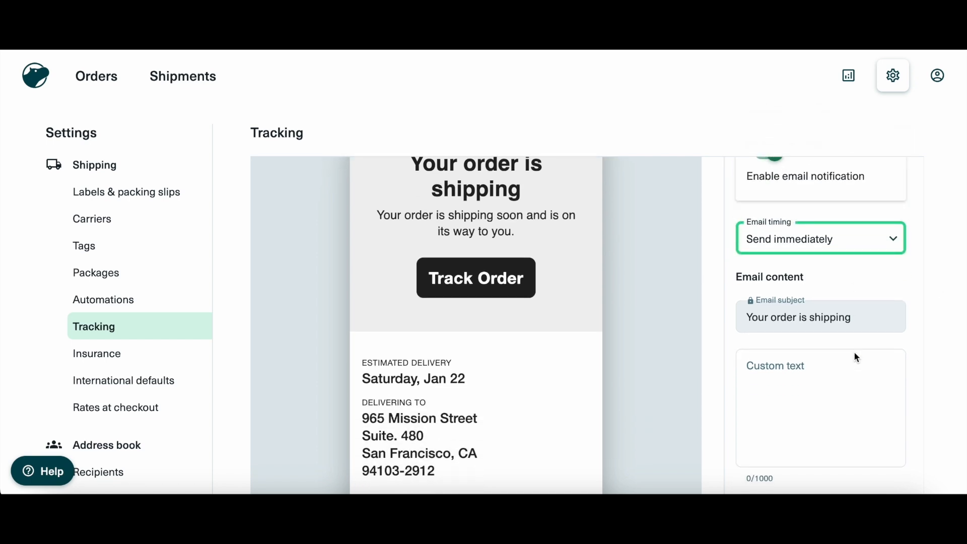
{"action": "scroll", "coordinate": [855, 358], "scroll_direction": "down", "scroll_amount": 1}
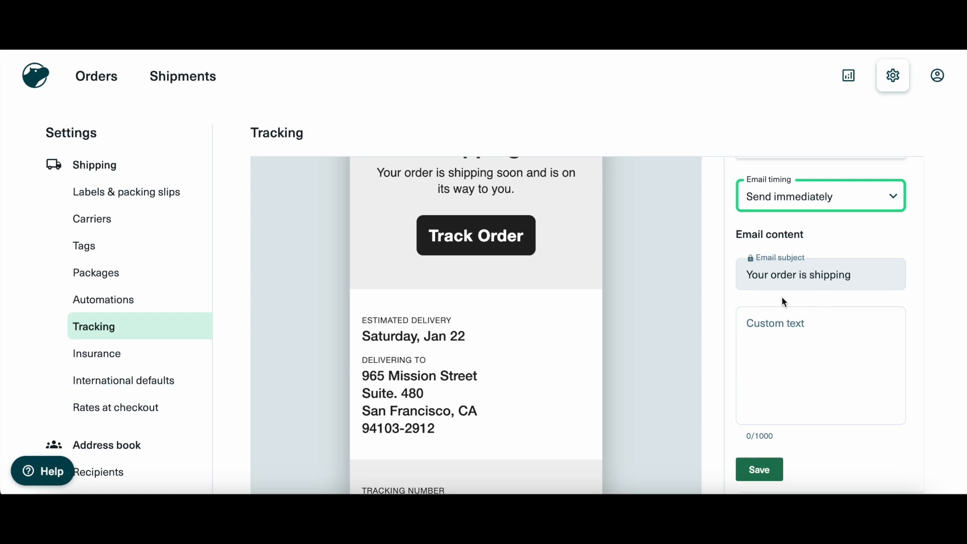
{"action": "scroll", "coordinate": [784, 302], "scroll_direction": "down", "scroll_amount": 4}
{"action": "left_click", "coordinate": [903, 378]}
{"action": "scroll", "coordinate": [906, 376], "scroll_direction": "down", "scroll_amount": 5}
{"action": "scroll", "coordinate": [906, 376], "scroll_direction": "up", "scroll_amount": 2}
{"action": "scroll", "coordinate": [851, 285], "scroll_direction": "up", "scroll_amount": 2}
{"action": "scroll", "coordinate": [851, 284], "scroll_direction": "down", "scroll_amount": 5}
{"action": "scroll", "coordinate": [851, 284], "scroll_direction": "down", "scroll_amount": 3}
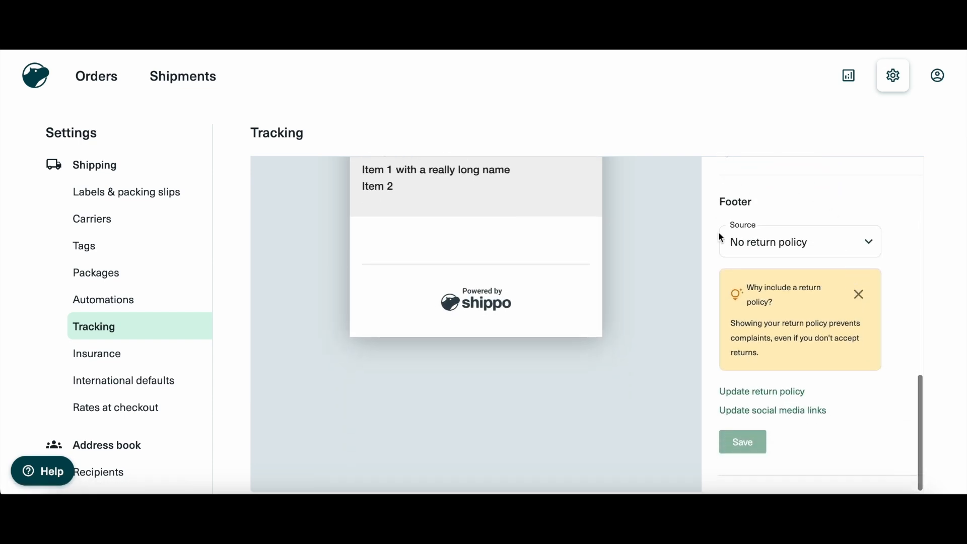
{"action": "scroll", "coordinate": [897, 215], "scroll_direction": "up", "scroll_amount": 3}
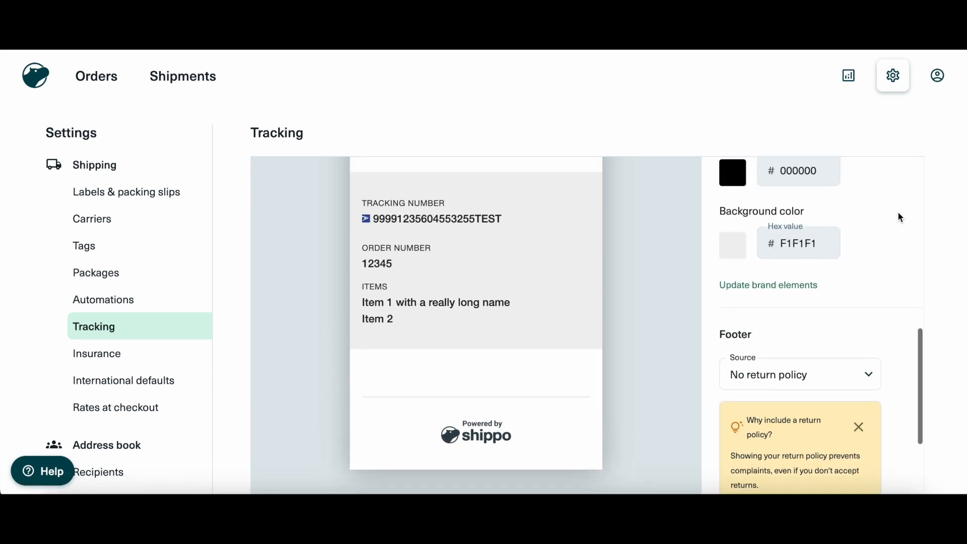
{"action": "scroll", "coordinate": [901, 218], "scroll_direction": "up", "scroll_amount": 5}
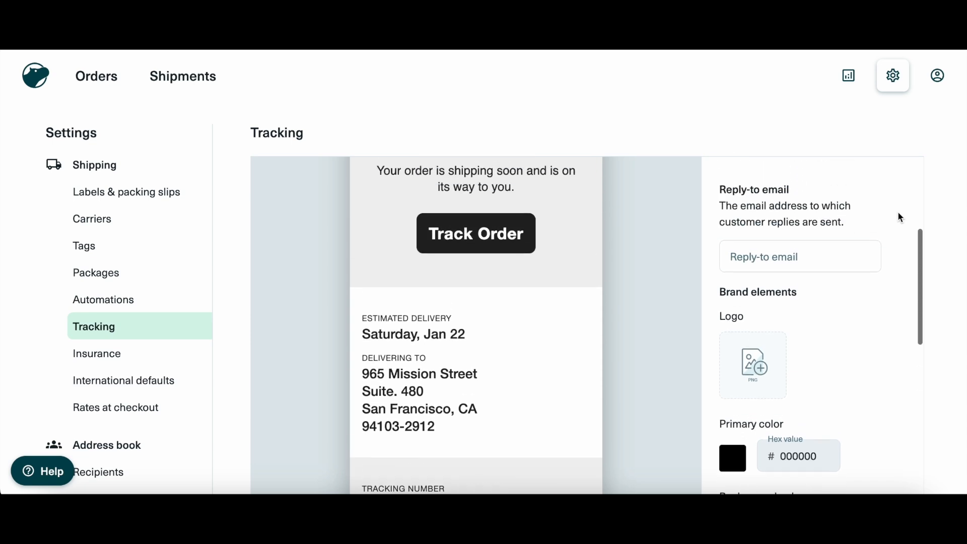
{"action": "scroll", "coordinate": [897, 210], "scroll_direction": "up", "scroll_amount": 3}
- Try the other automatic package protection options in the Insurance settings and return to automatically adding insurance to all packages
{"action": "left_click", "coordinate": [126, 360]}
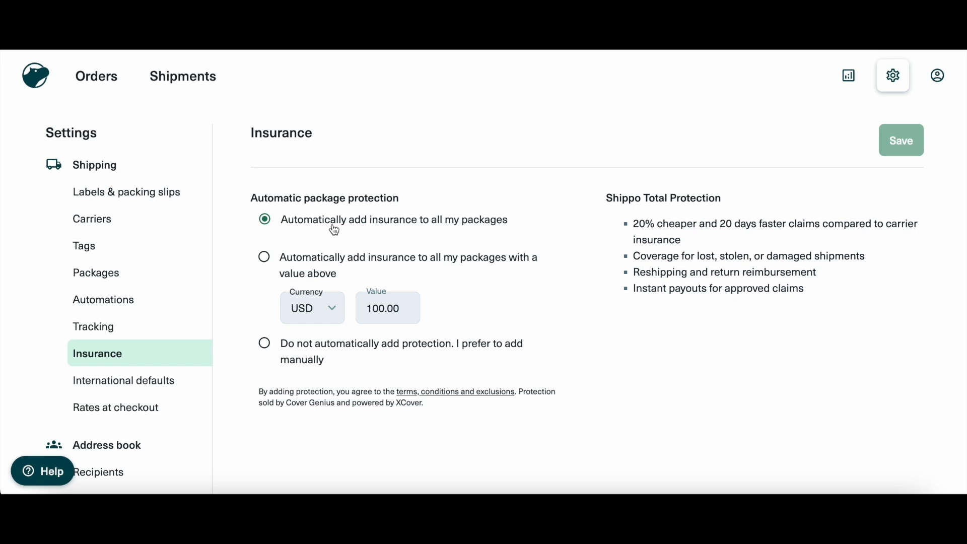
{"action": "left_click", "coordinate": [265, 258]}
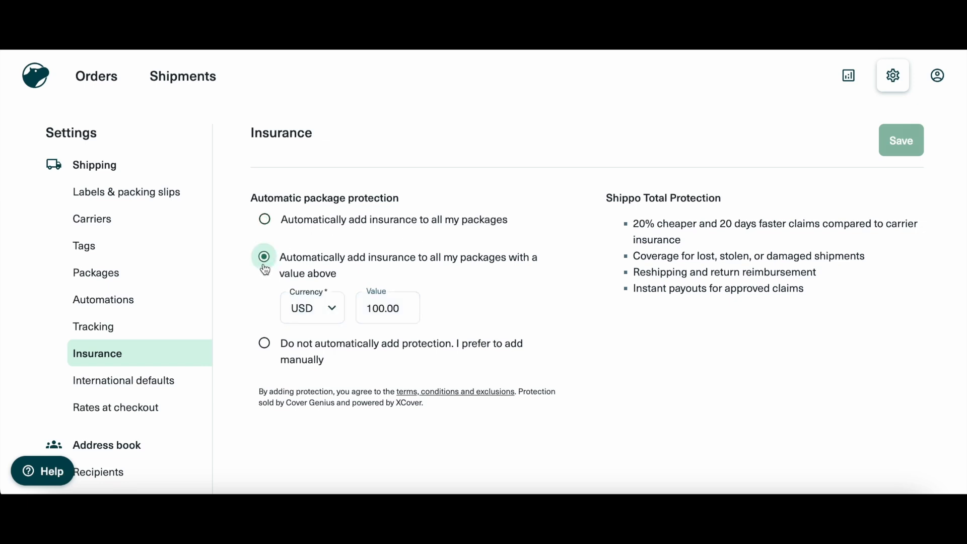
{"action": "left_click", "coordinate": [268, 347]}
{"action": "left_click", "coordinate": [264, 219]}
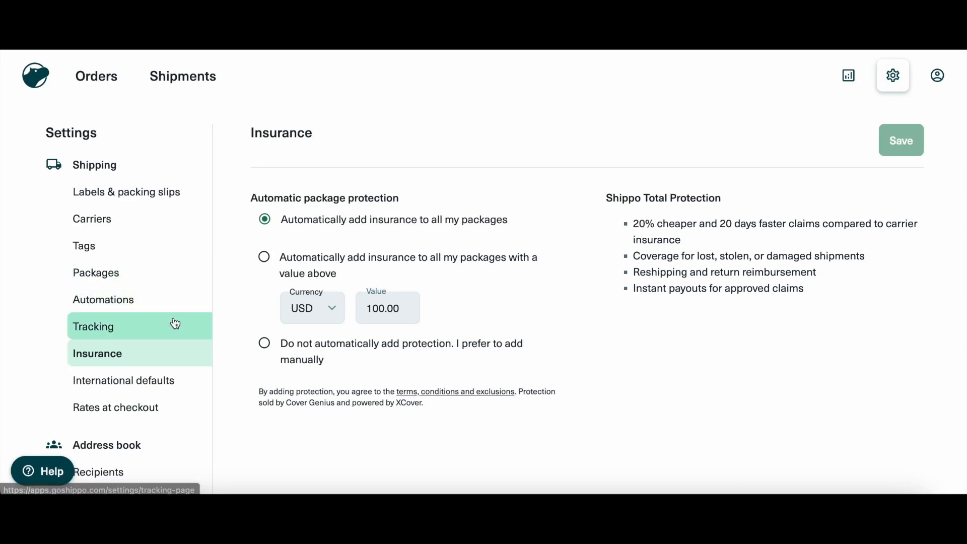
- Examine the International defaults settings, including the available options for incoterm, purpose of shipment and tax ID
{"action": "scroll", "coordinate": [172, 322], "scroll_direction": "down", "scroll_amount": 2}
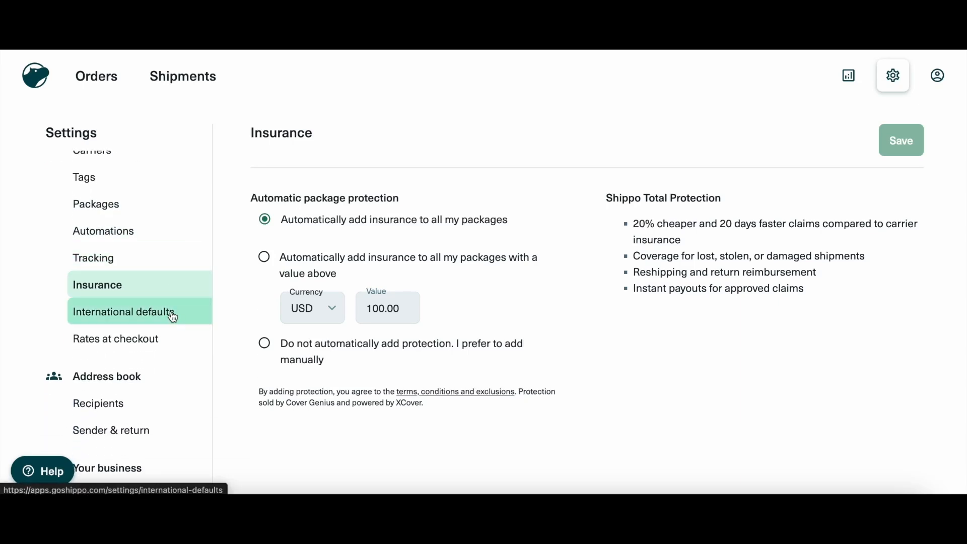
{"action": "left_click", "coordinate": [173, 316]}
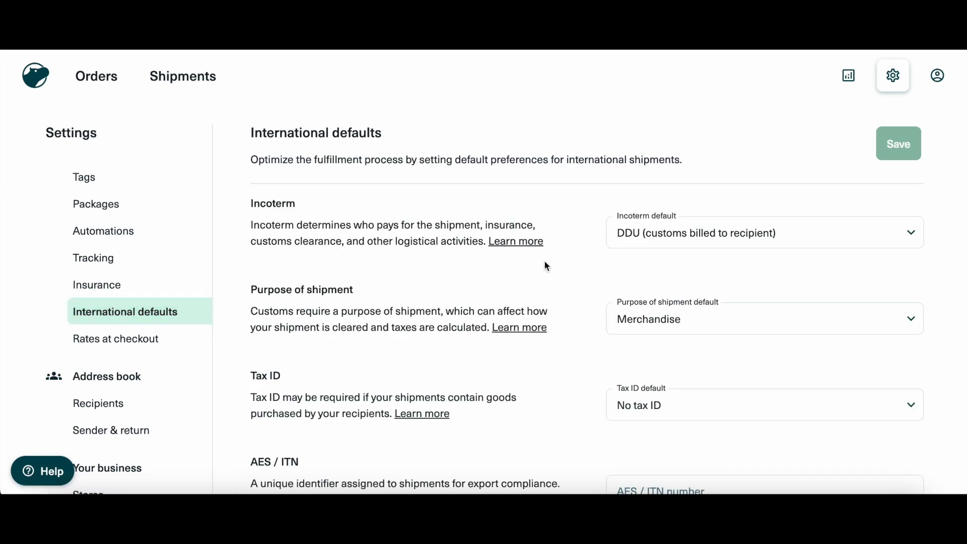
{"action": "left_click", "coordinate": [740, 233]}
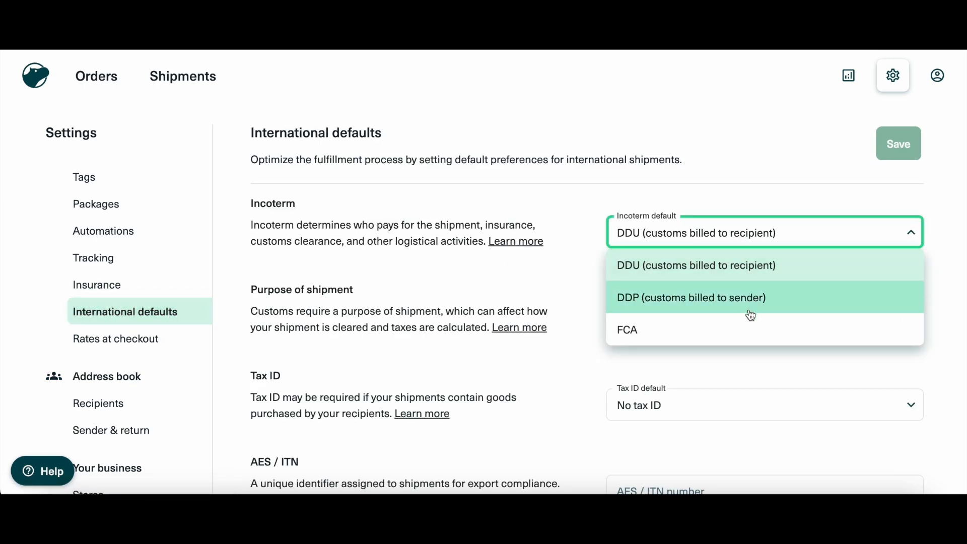
{"action": "left_click", "coordinate": [767, 229]}
{"action": "scroll", "coordinate": [766, 241], "scroll_direction": "down", "scroll_amount": 1}
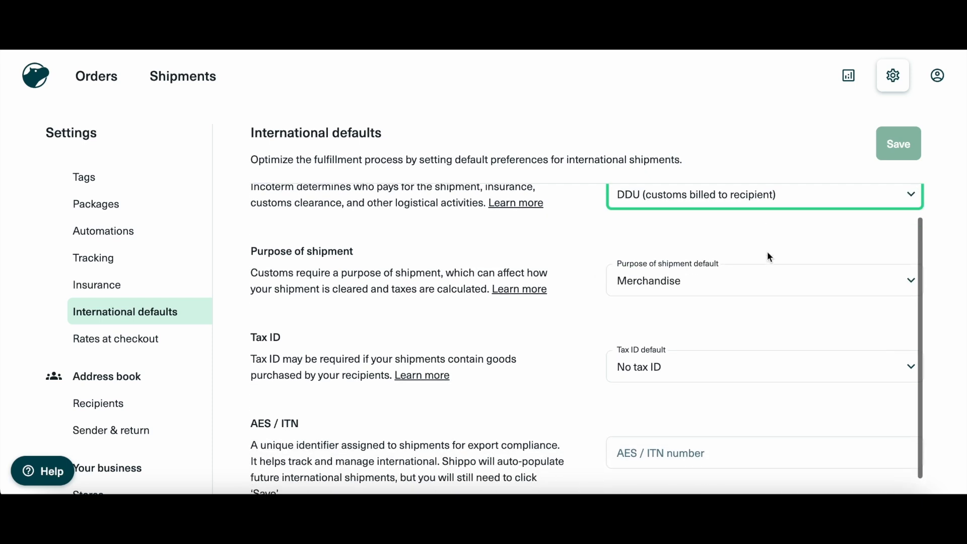
{"action": "left_click", "coordinate": [780, 279]}
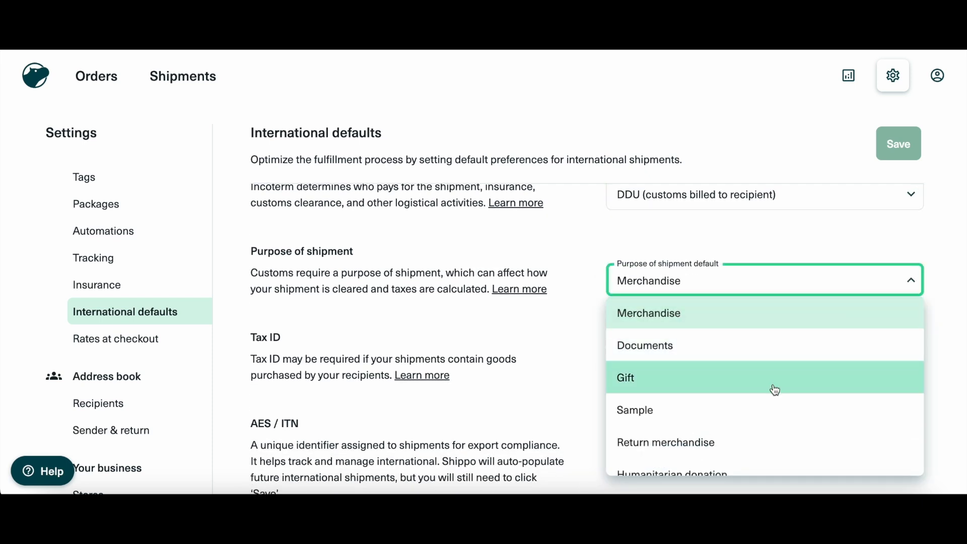
{"action": "scroll", "coordinate": [773, 453], "scroll_direction": "down", "scroll_amount": 1}
{"action": "left_click", "coordinate": [778, 249]}
{"action": "left_click", "coordinate": [772, 362]}
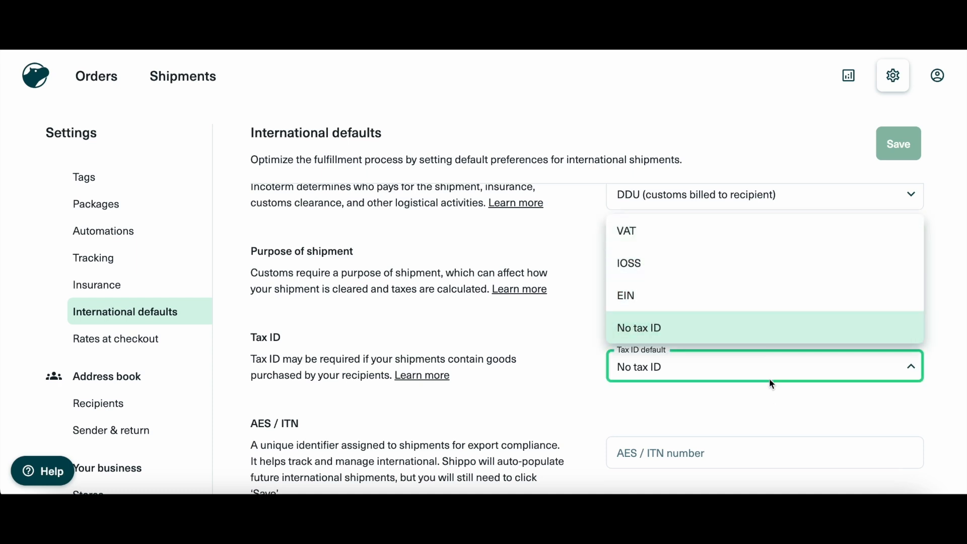
{"action": "left_click", "coordinate": [766, 395]}
{"action": "scroll", "coordinate": [766, 395], "scroll_direction": "down", "scroll_amount": 1}
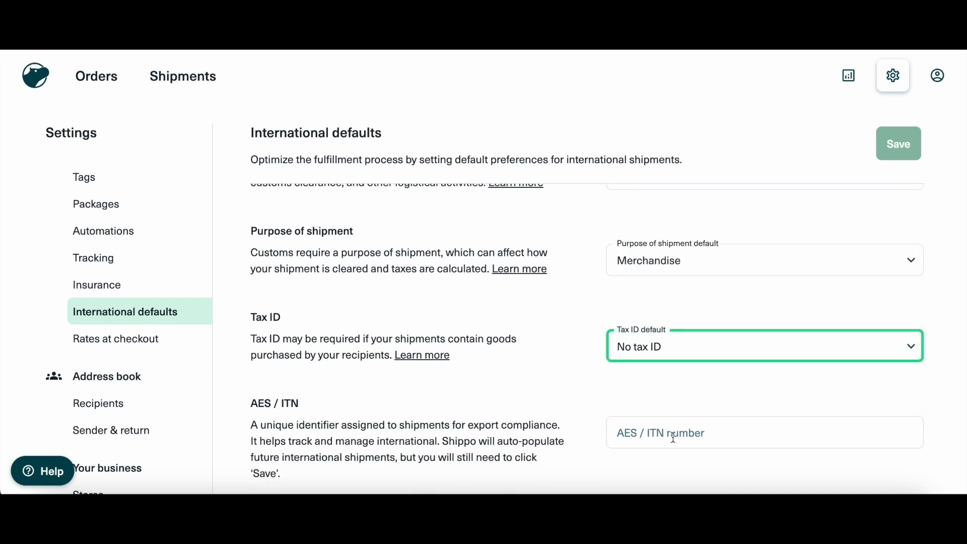
- Review the Rates at checkout settings and view the form for adding a shipping option without filling it in
{"action": "left_click", "coordinate": [146, 344]}
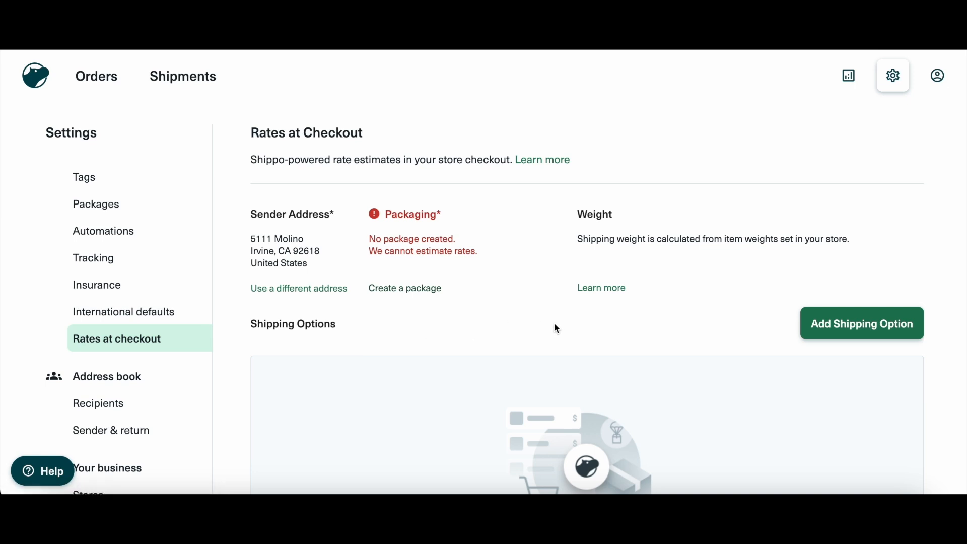
{"action": "scroll", "coordinate": [556, 328], "scroll_direction": "down", "scroll_amount": 3}
{"action": "scroll", "coordinate": [555, 328], "scroll_direction": "up", "scroll_amount": 3}
{"action": "left_click", "coordinate": [832, 298]}
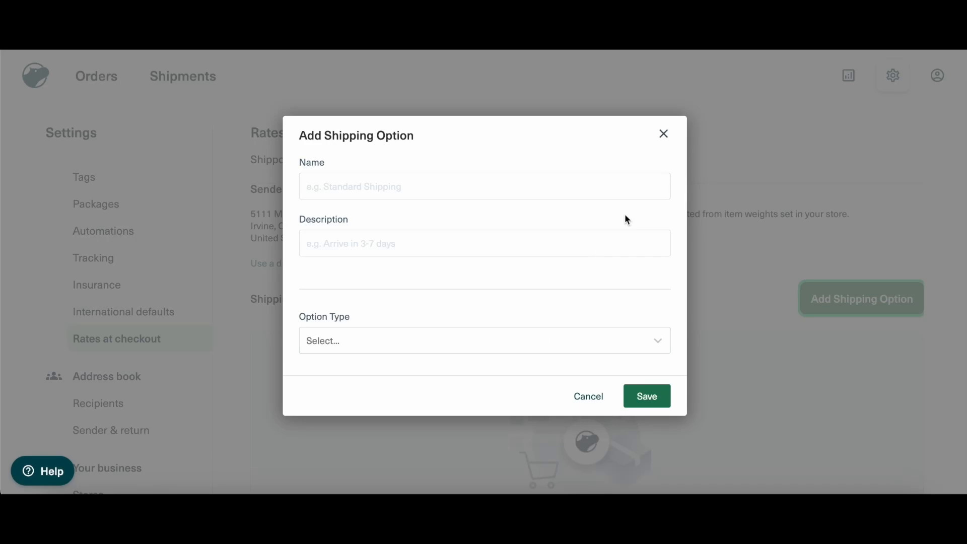
{"action": "left_click", "coordinate": [665, 135]}
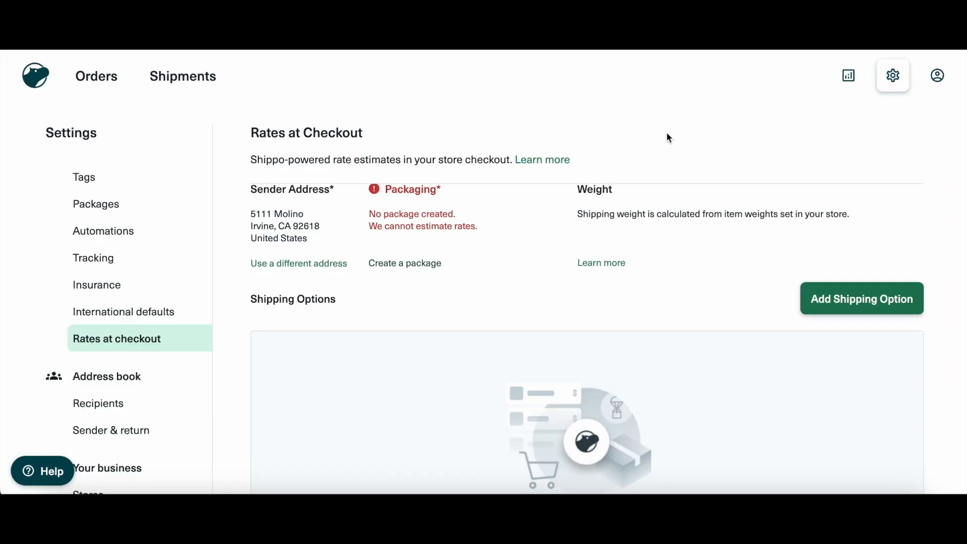
- View the recipient address book and its form for adding a recipient address, and close the form without saving
{"action": "scroll", "coordinate": [177, 344], "scroll_direction": "down", "scroll_amount": 3}
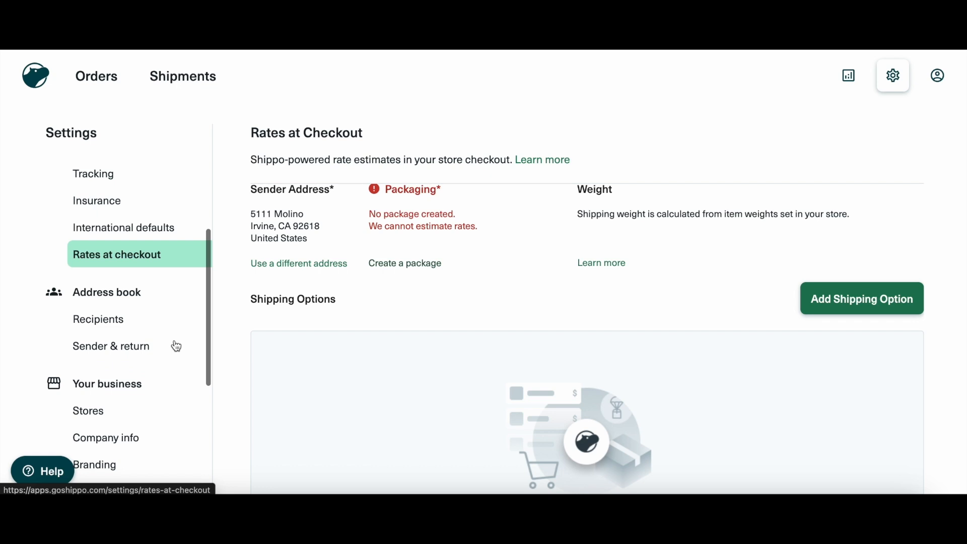
{"action": "left_click", "coordinate": [176, 326]}
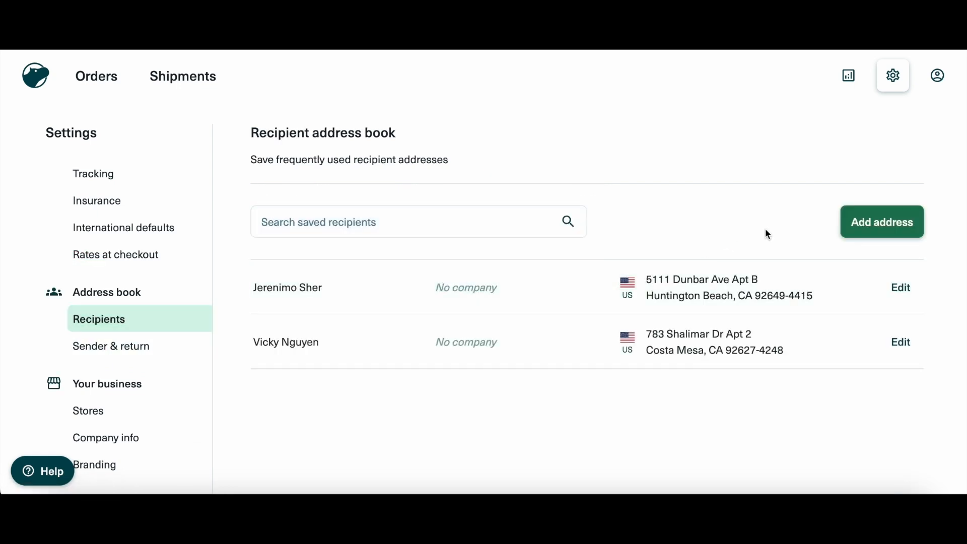
{"action": "left_click", "coordinate": [879, 223]}
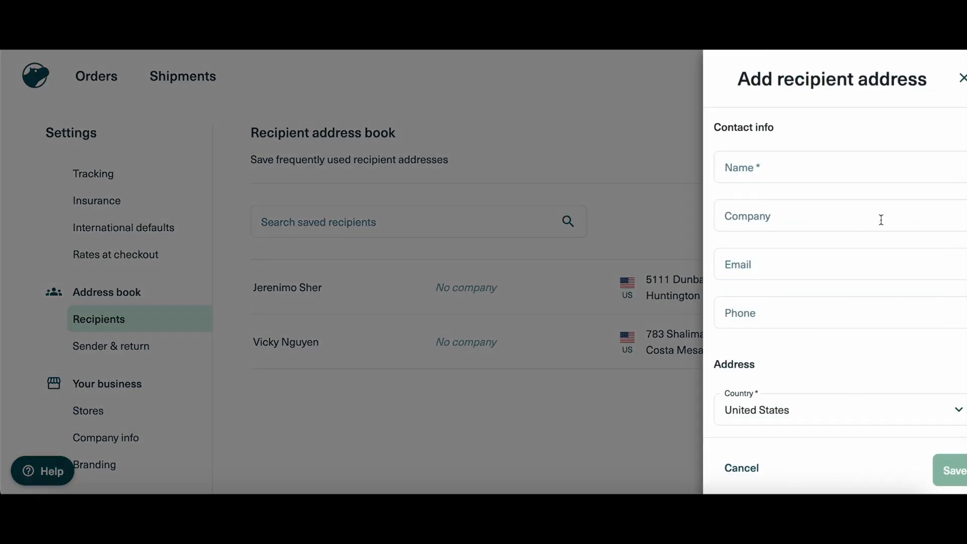
{"action": "left_click", "coordinate": [841, 161]}
{"action": "left_click", "coordinate": [829, 143]}
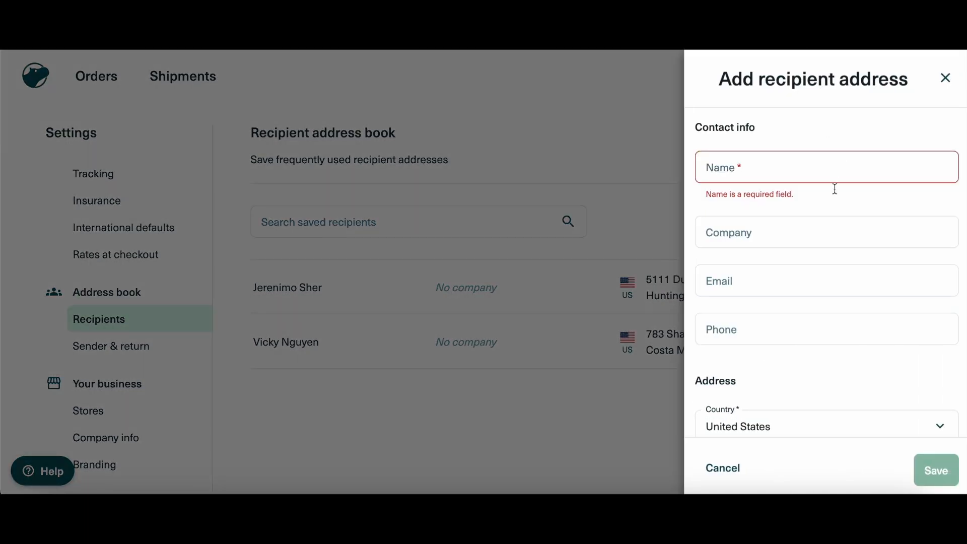
{"action": "scroll", "coordinate": [833, 202], "scroll_direction": "down", "scroll_amount": 5}
{"action": "scroll", "coordinate": [834, 203], "scroll_direction": "up", "scroll_amount": 6}
{"action": "left_click", "coordinate": [943, 85]}
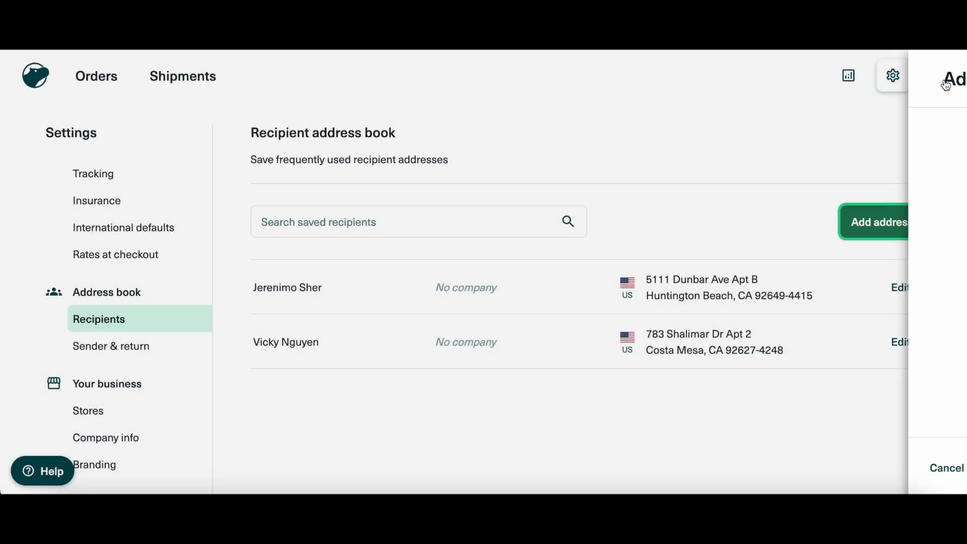
- Start a new sender and return address marked as the default sender and default return address, and discard it
{"action": "left_click", "coordinate": [164, 349]}
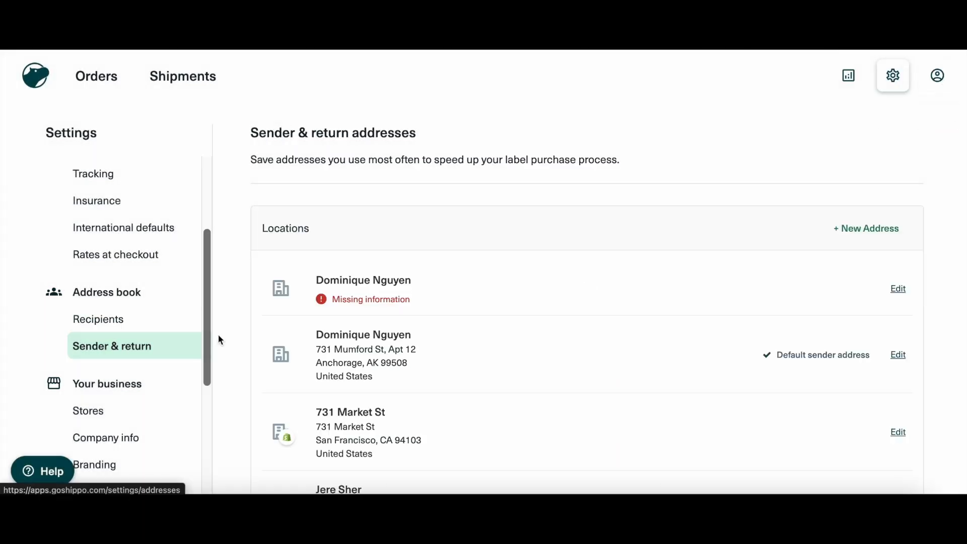
{"action": "left_click", "coordinate": [845, 236]}
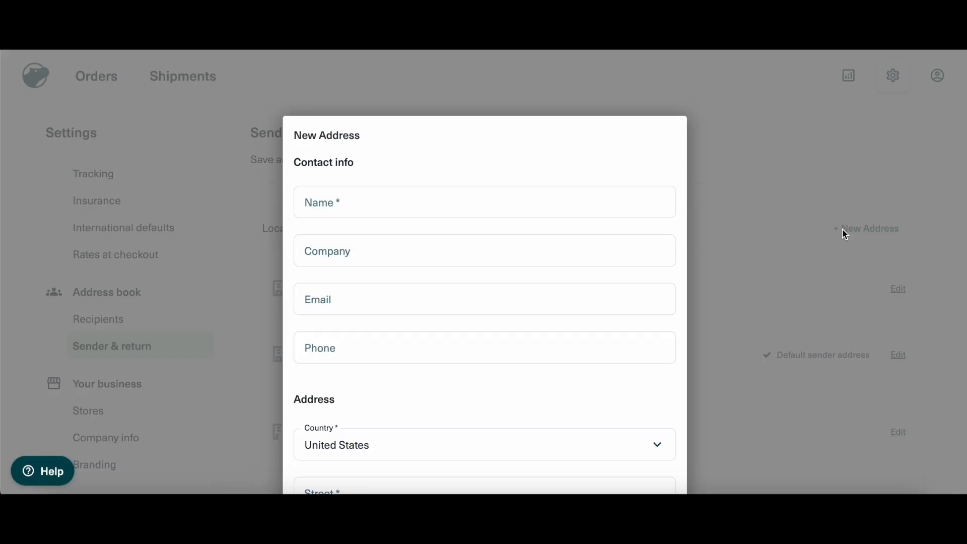
{"action": "scroll", "coordinate": [527, 260], "scroll_direction": "down", "scroll_amount": 3}
{"action": "scroll", "coordinate": [527, 260], "scroll_direction": "down", "scroll_amount": 4}
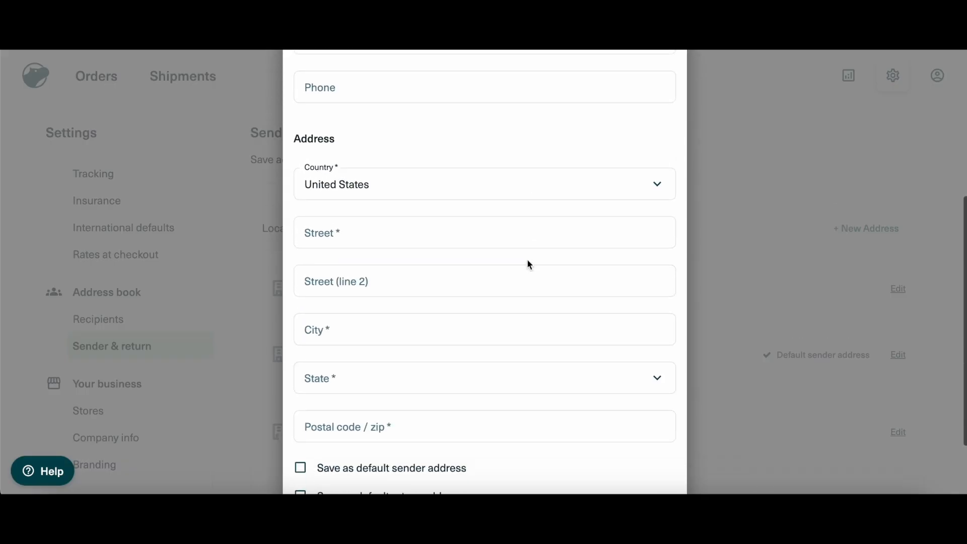
{"action": "left_click", "coordinate": [418, 392]}
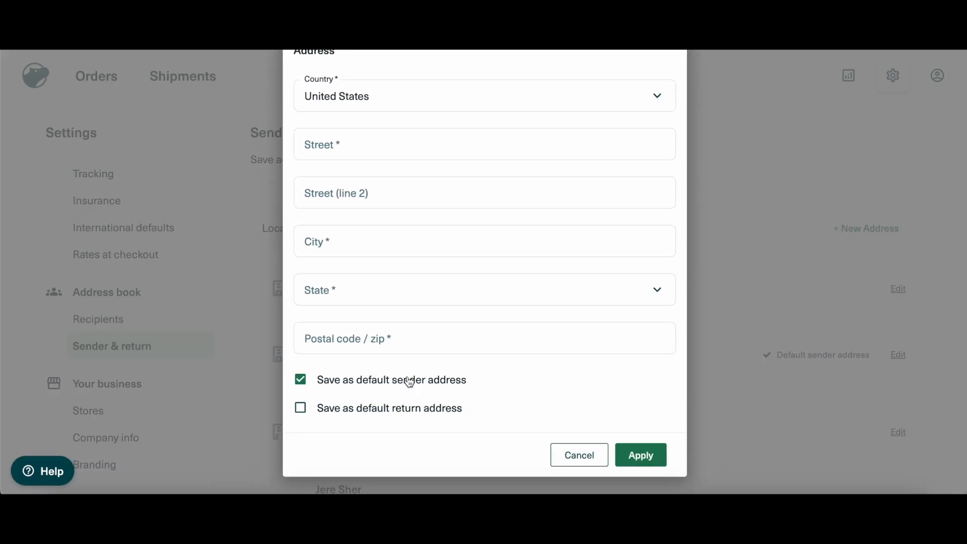
{"action": "left_click", "coordinate": [414, 414]}
{"action": "left_click", "coordinate": [569, 457]}
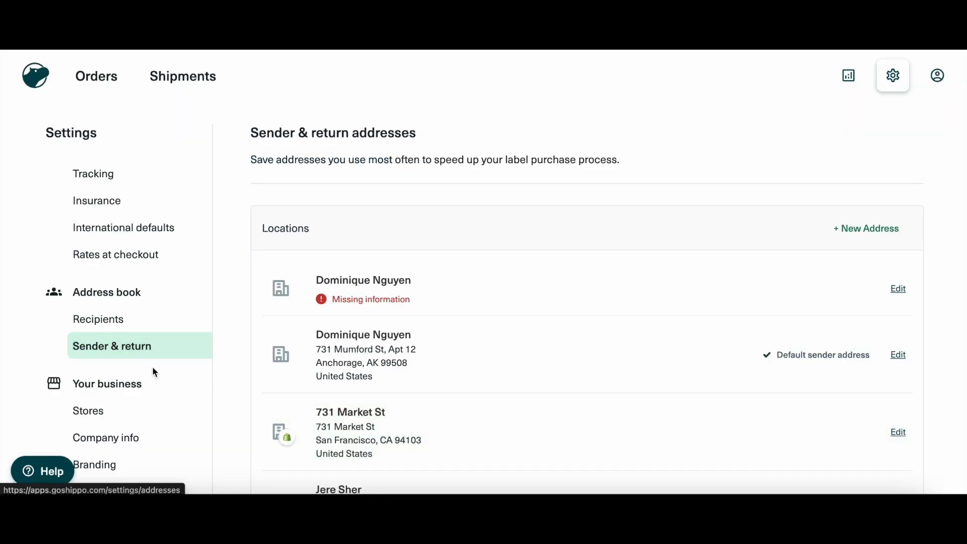
- Review the e-commerce stores available in the Stores settings and view the Shopify connection form without connecting a store
{"action": "left_click", "coordinate": [154, 411]}
{"action": "scroll", "coordinate": [517, 302], "scroll_direction": "down", "scroll_amount": 4}
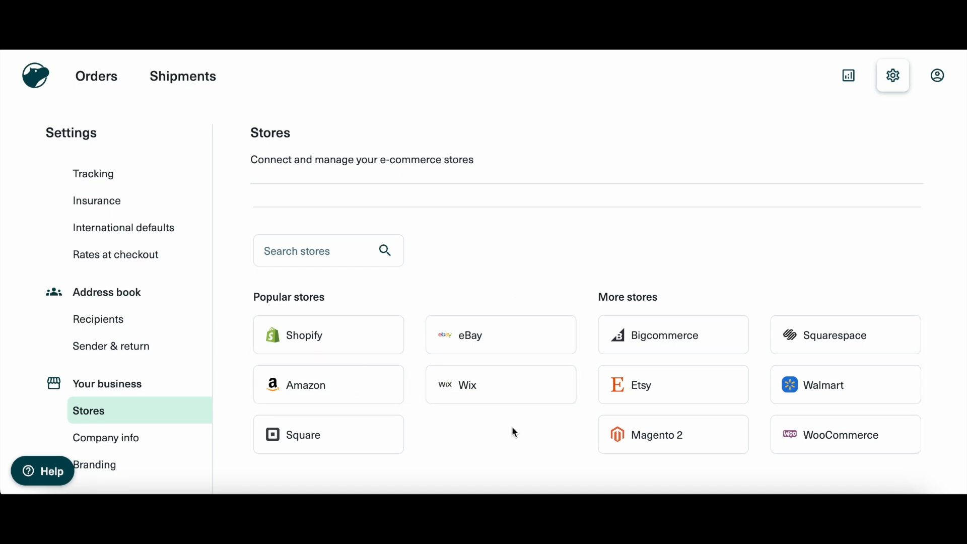
{"action": "left_click", "coordinate": [390, 351]}
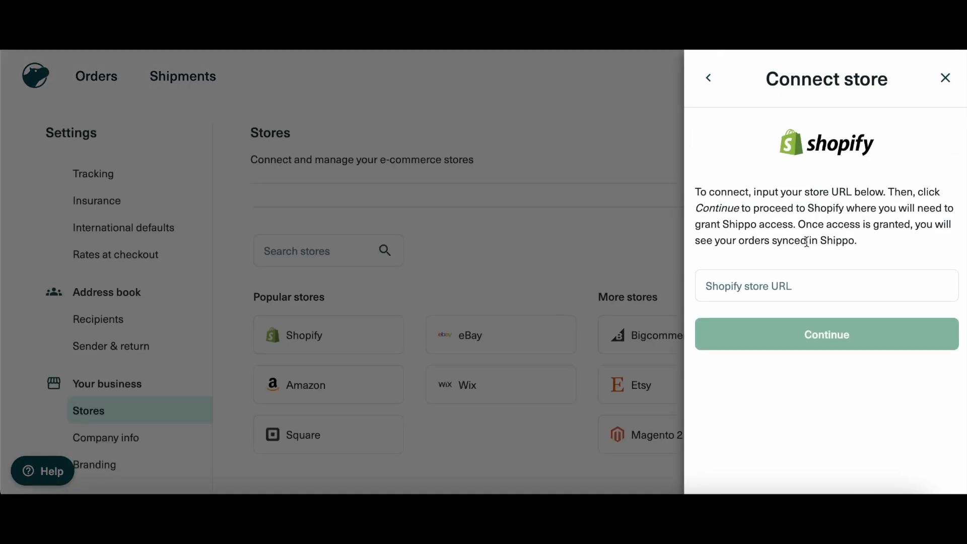
{"action": "left_click", "coordinate": [945, 77]}
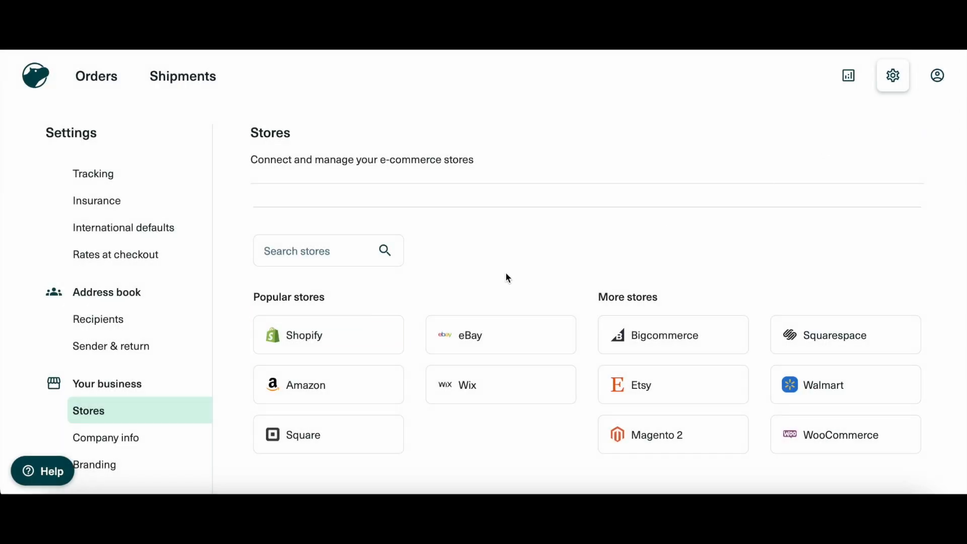
- Set the company name to "Dom's Biz" in the company info, save it, and view the social media link fields
{"action": "left_click", "coordinate": [151, 443]}
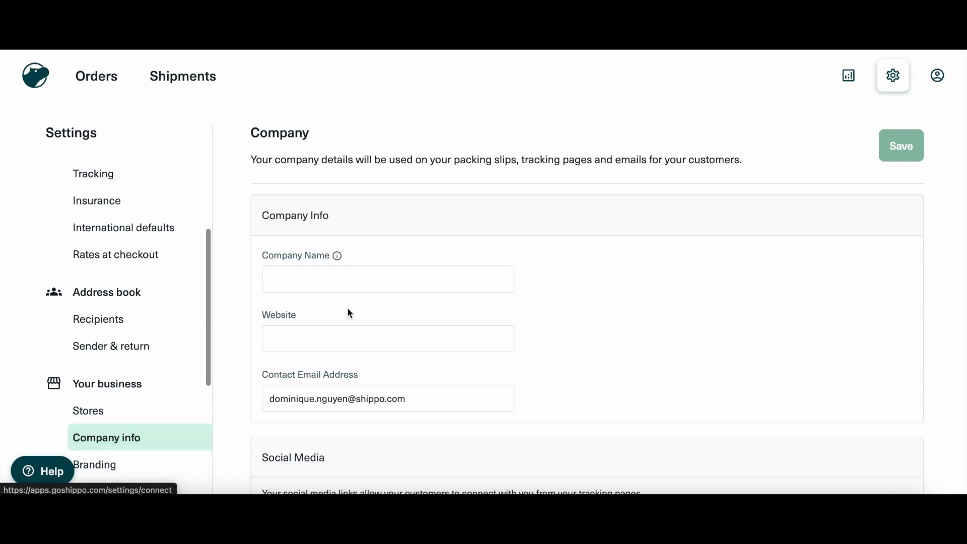
{"action": "type", "text": "Dom's Biz"}
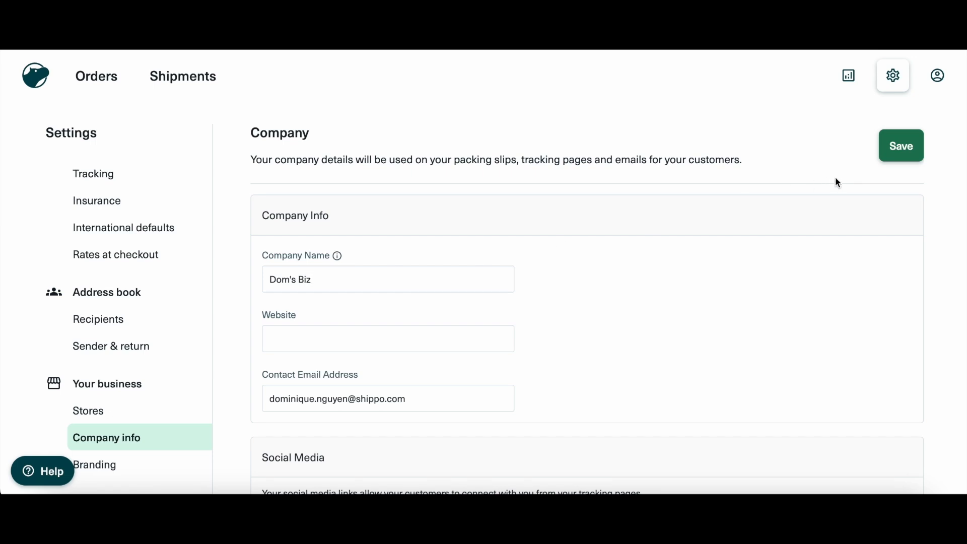
{"action": "left_click", "coordinate": [893, 150]}
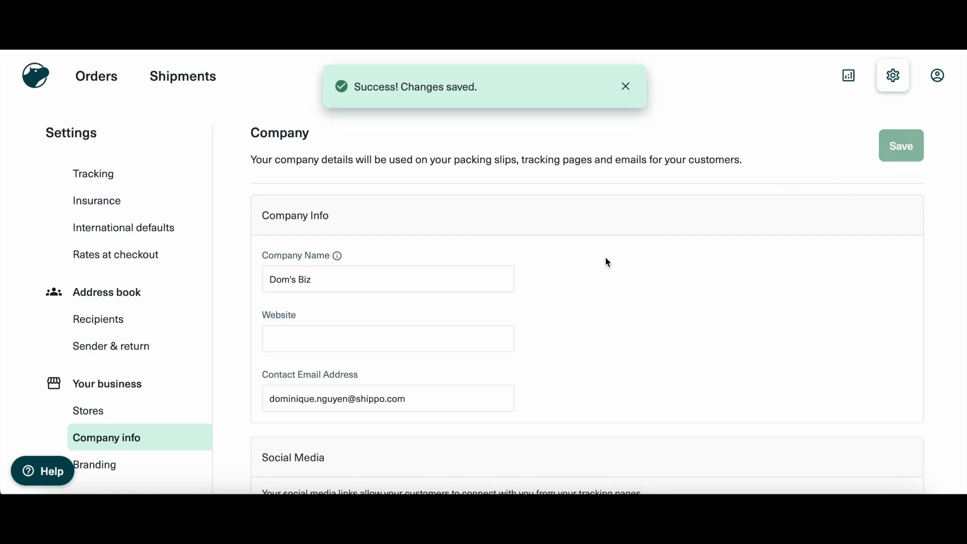
{"action": "scroll", "coordinate": [535, 321], "scroll_direction": "down", "scroll_amount": 5}
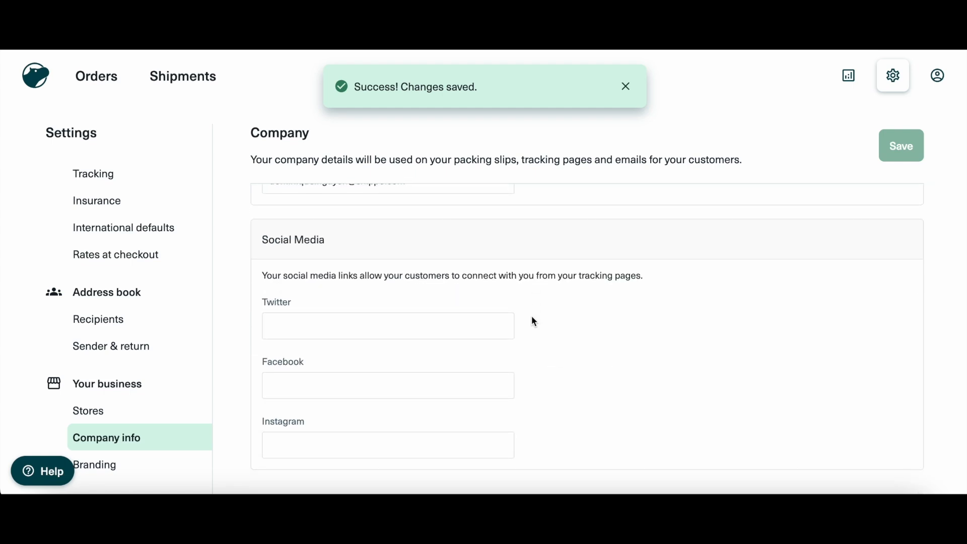
- Review the Branding settings for the logo and the primary and background brand colors
{"action": "scroll", "coordinate": [162, 388], "scroll_direction": "down", "scroll_amount": 2}
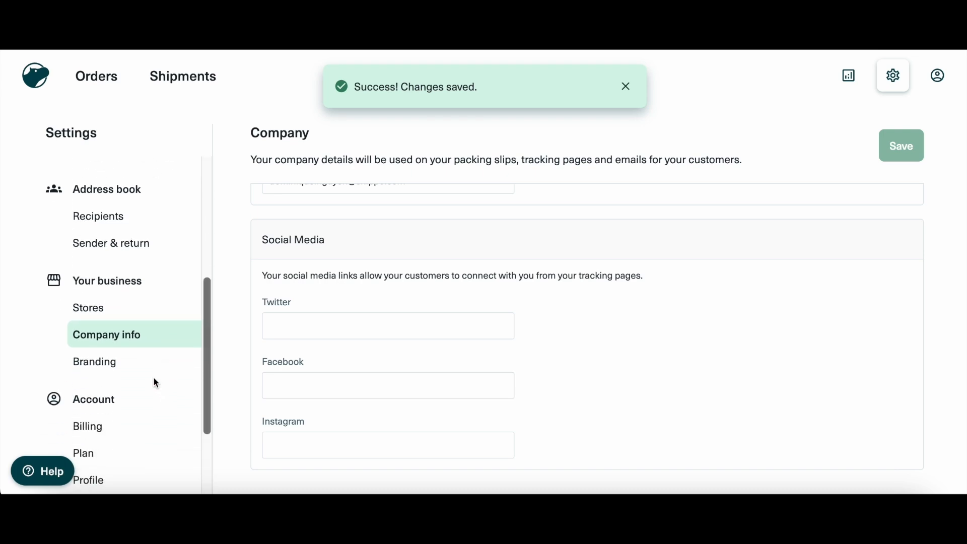
{"action": "left_click", "coordinate": [142, 363]}
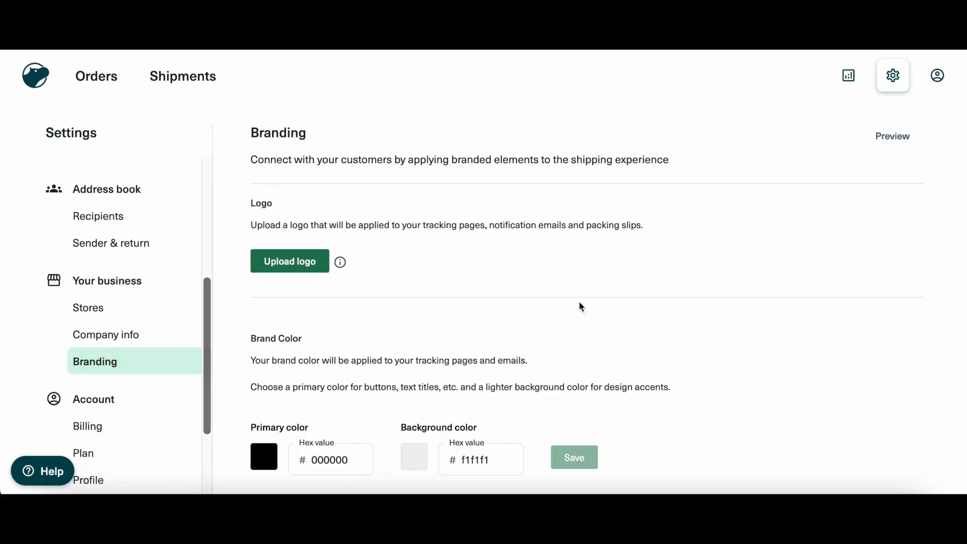
{"action": "scroll", "coordinate": [579, 303], "scroll_direction": "down", "scroll_amount": 1}
{"action": "scroll", "coordinate": [579, 302], "scroll_direction": "up", "scroll_amount": 1}
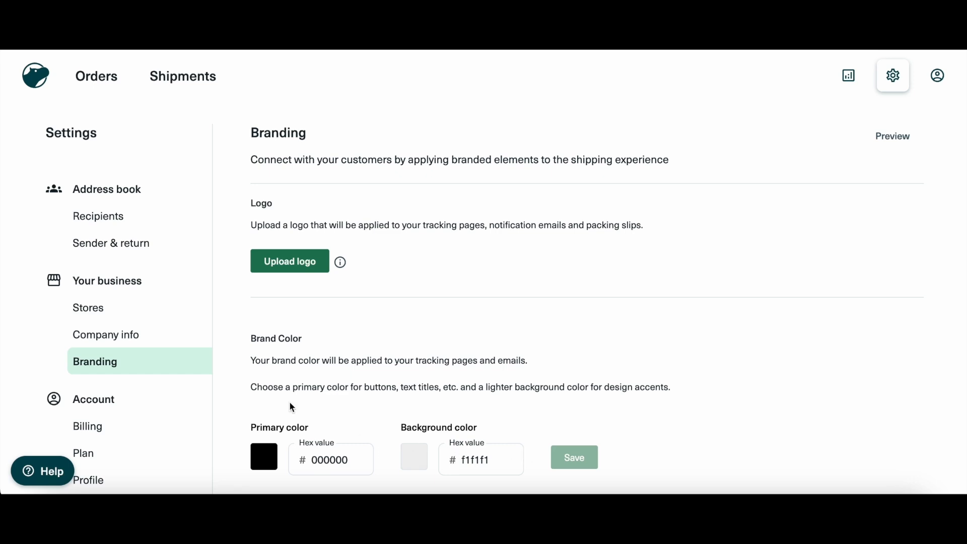
- View the Billing settings and the form for adding a payment method, and close the form without saving
{"action": "scroll", "coordinate": [151, 378], "scroll_direction": "down", "scroll_amount": 1}
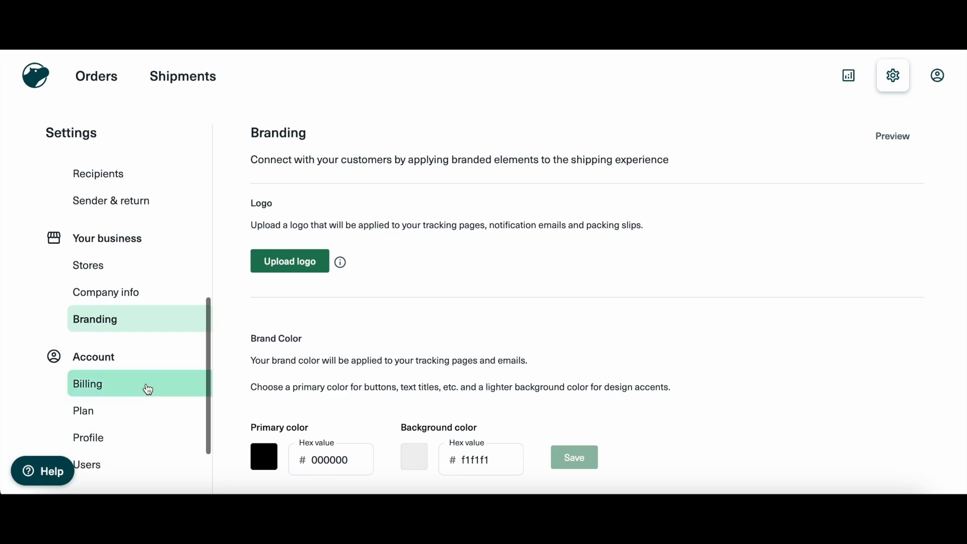
{"action": "left_click", "coordinate": [148, 388]}
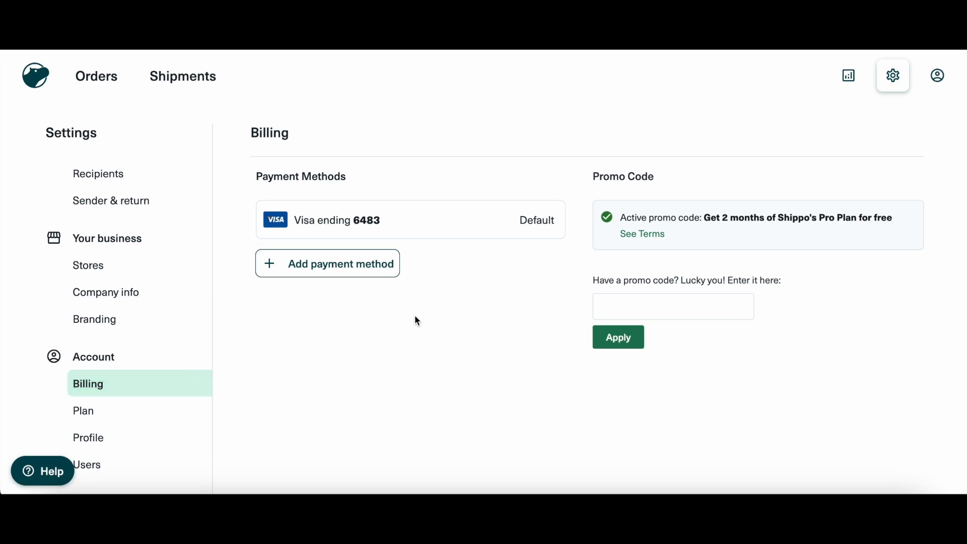
{"action": "left_click", "coordinate": [351, 272]}
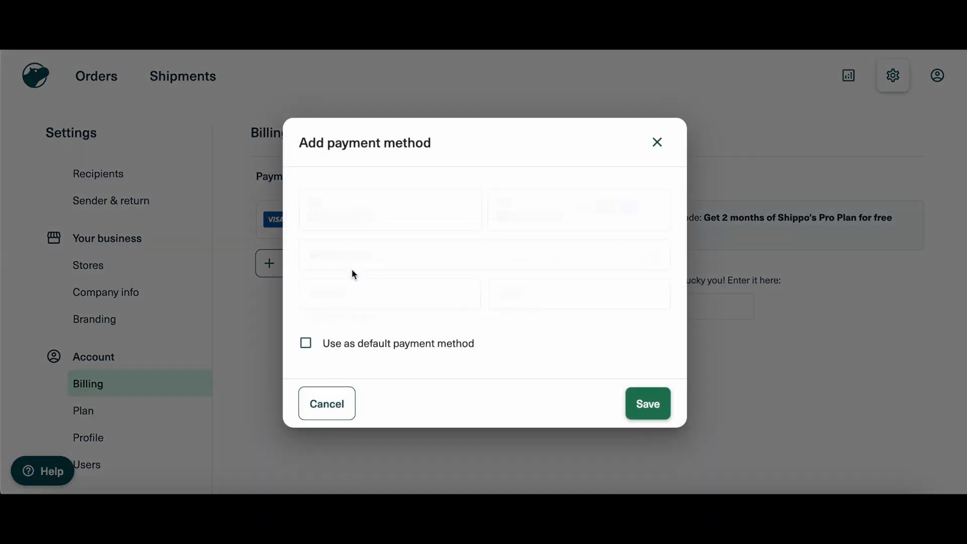
{"action": "left_click", "coordinate": [657, 145]}
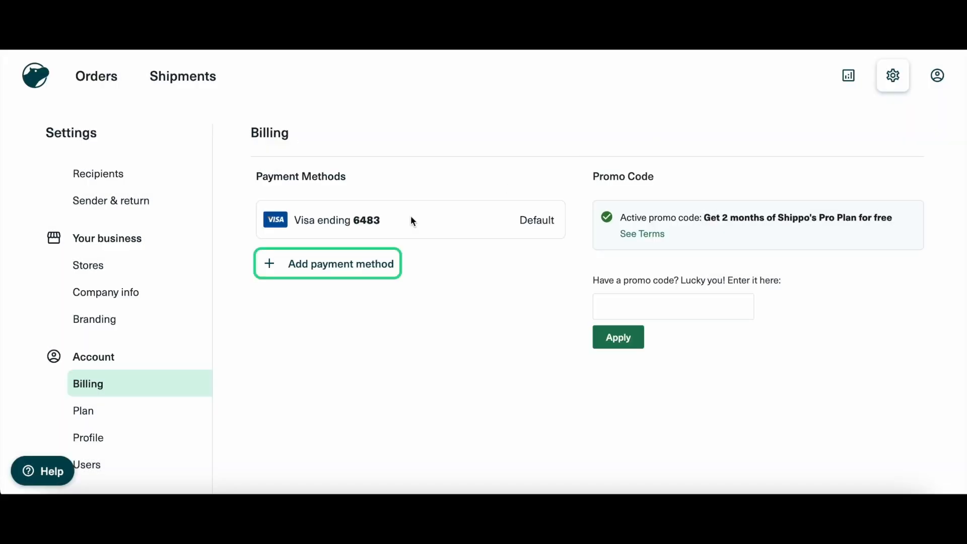
- Review the current plan and the plan adjustment options, including the monthly label volume for the Professional Plan, without switching plans
{"action": "left_click", "coordinate": [162, 410]}
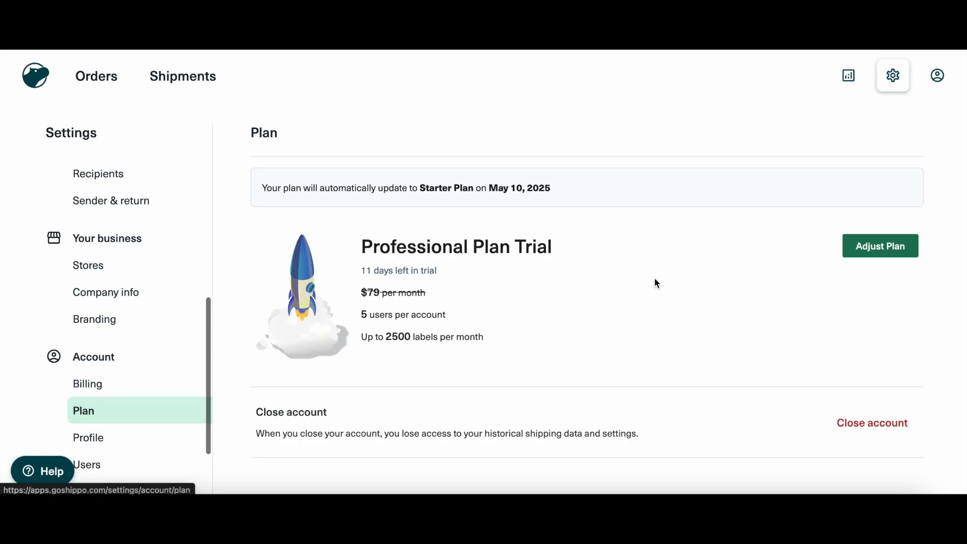
{"action": "left_click", "coordinate": [876, 247]}
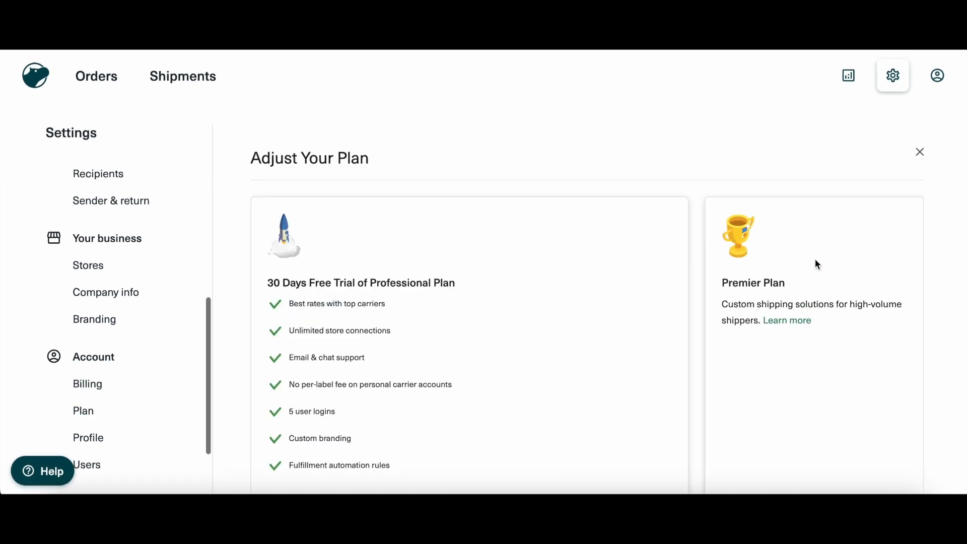
{"action": "scroll", "coordinate": [587, 340], "scroll_direction": "down", "scroll_amount": 3}
{"action": "scroll", "coordinate": [588, 340], "scroll_direction": "up", "scroll_amount": 4}
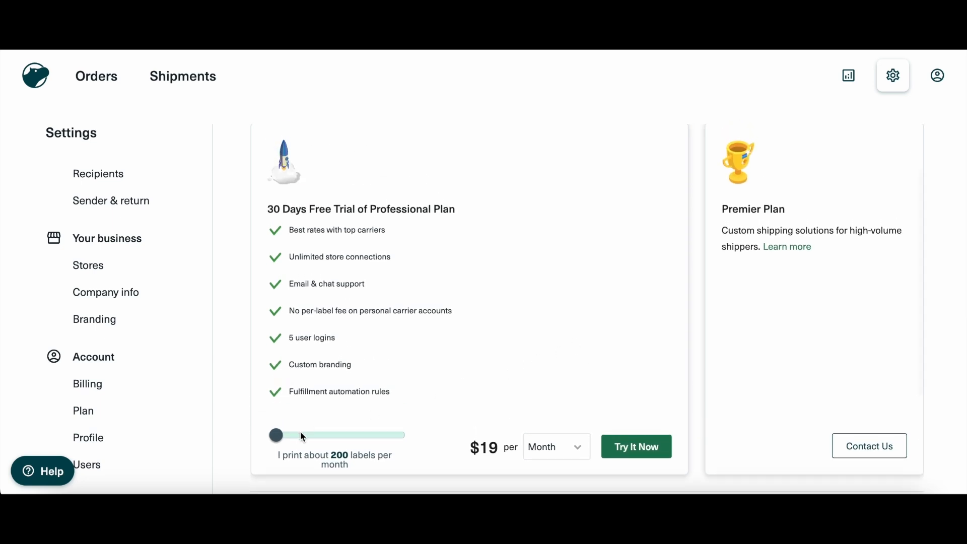
{"action": "left_click_drag", "start_coordinate": [276, 435], "coordinate": [231, 438]}
- Review the Profile and Users settings, and view the form for adding a new user without sending an invite
{"action": "left_click", "coordinate": [177, 438]}
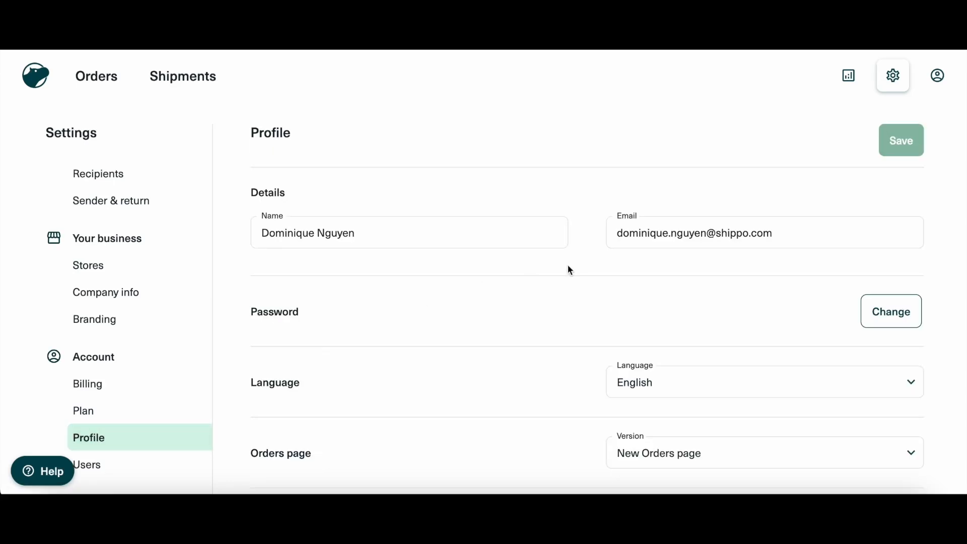
{"action": "scroll", "coordinate": [567, 268], "scroll_direction": "down", "scroll_amount": 1}
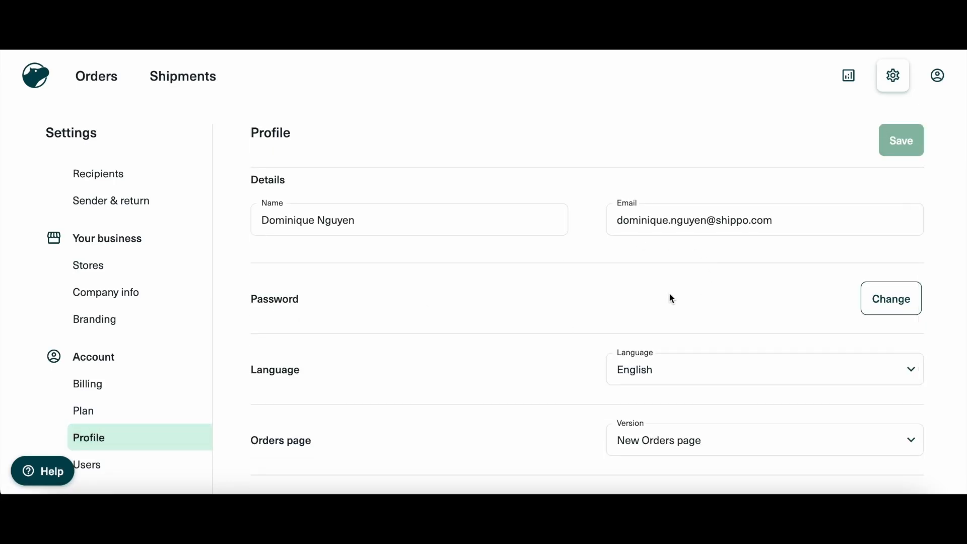
{"action": "left_click", "coordinate": [179, 467]}
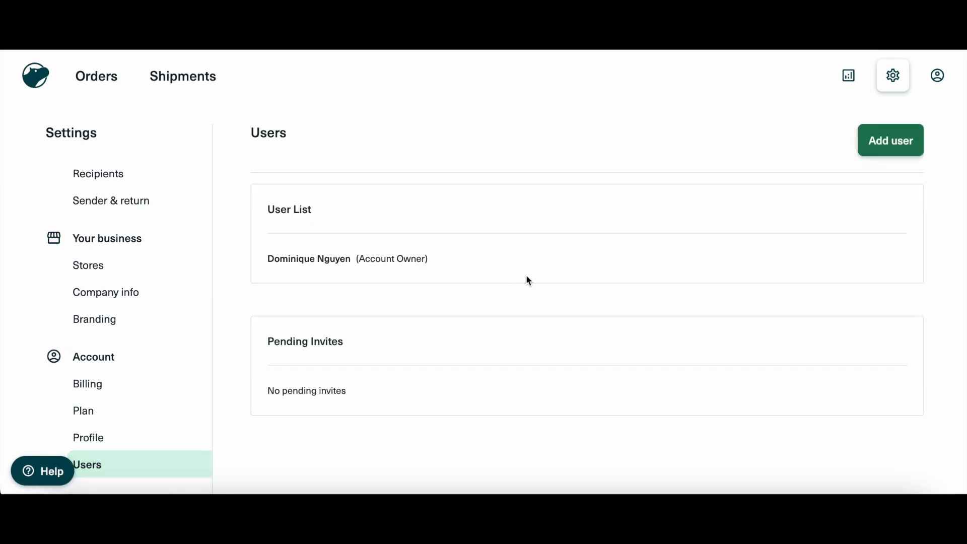
{"action": "left_click", "coordinate": [873, 151]}
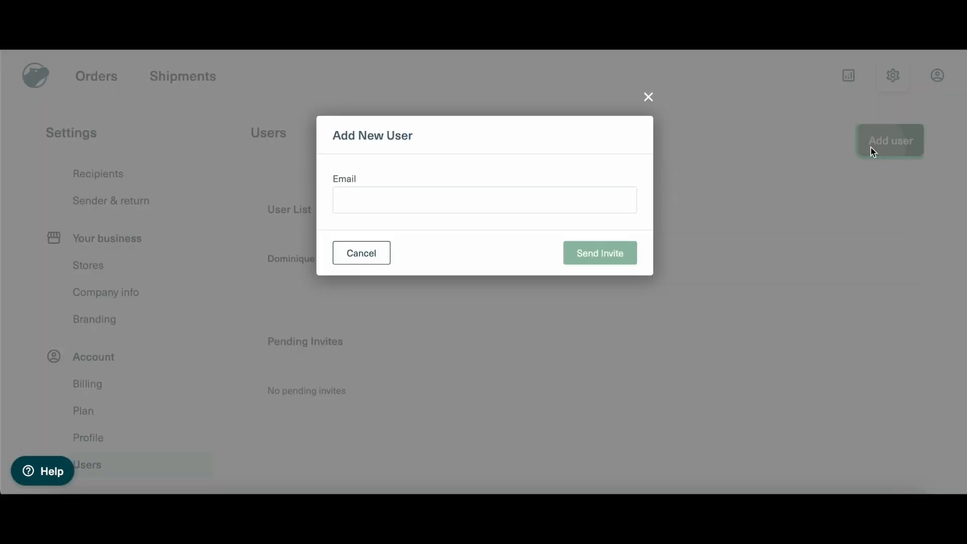
{"action": "left_click", "coordinate": [540, 198]}
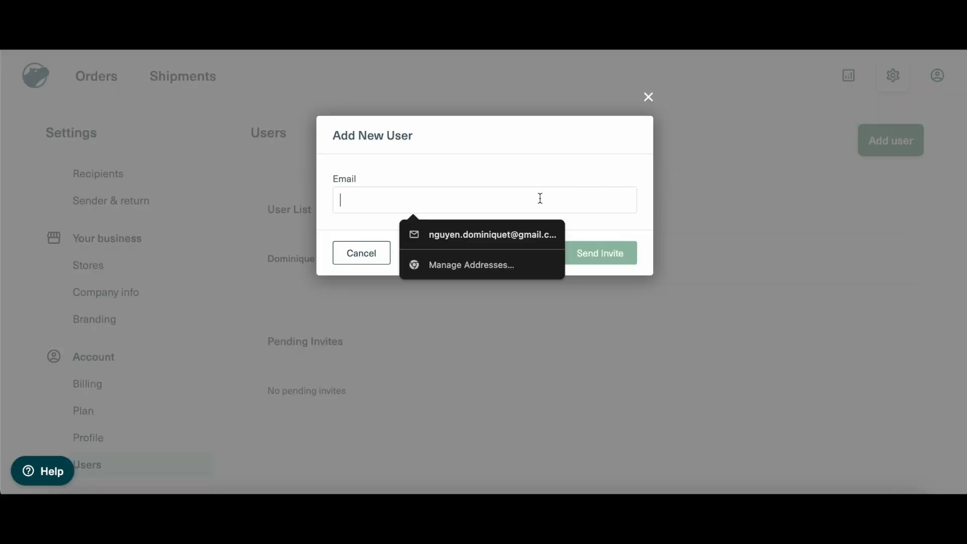
{"action": "left_click", "coordinate": [548, 163]}
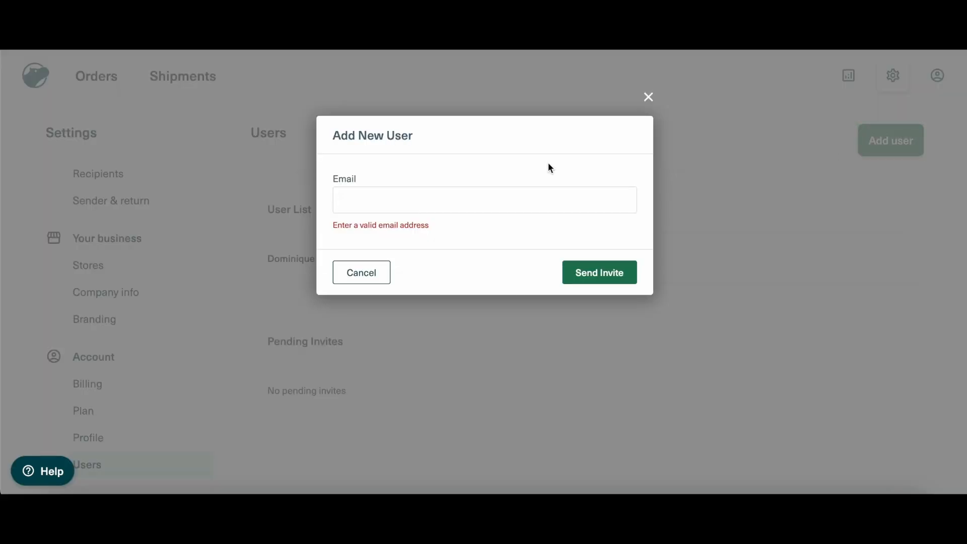
{"action": "left_click", "coordinate": [649, 97]}
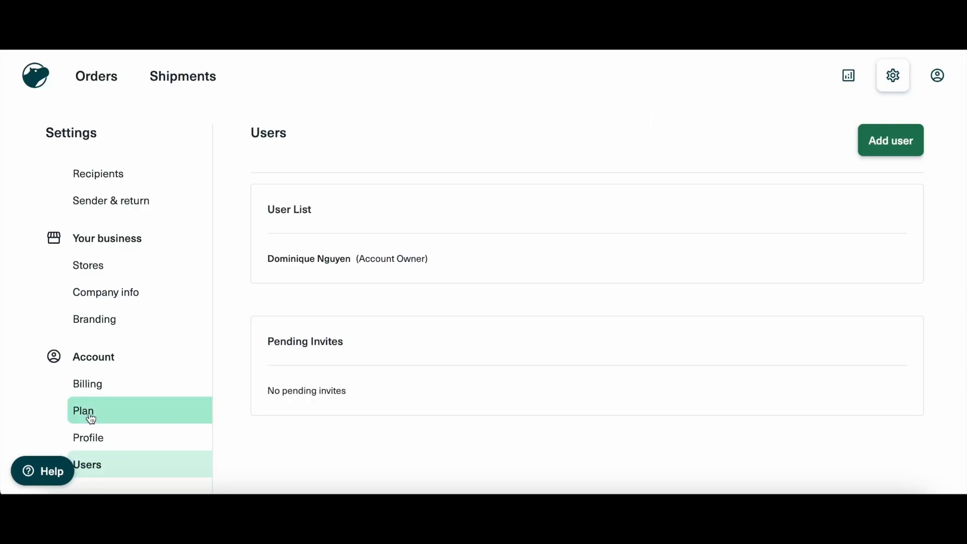
- View the available help and support options and close them without choosing one
{"action": "scroll", "coordinate": [100, 410], "scroll_direction": "down", "scroll_amount": 2}
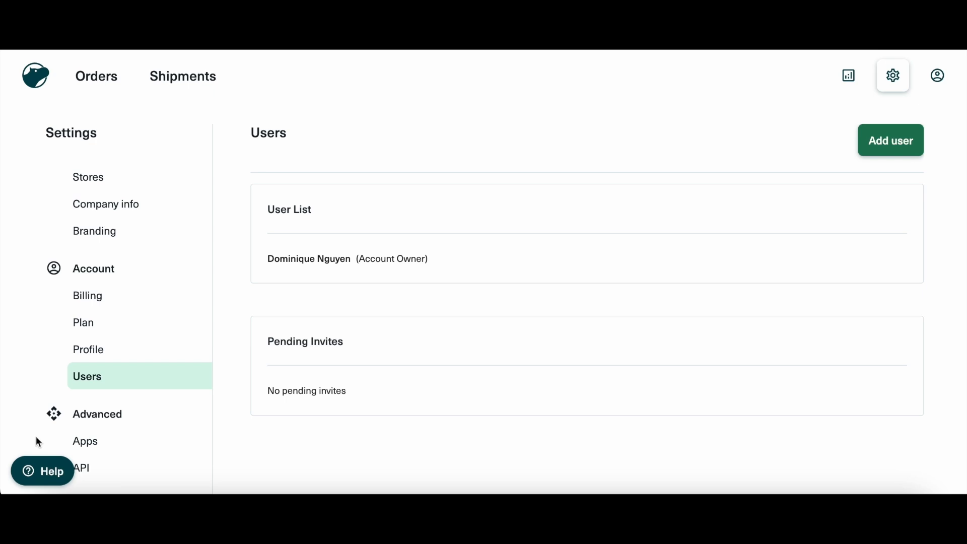
{"action": "left_click", "coordinate": [34, 478]}
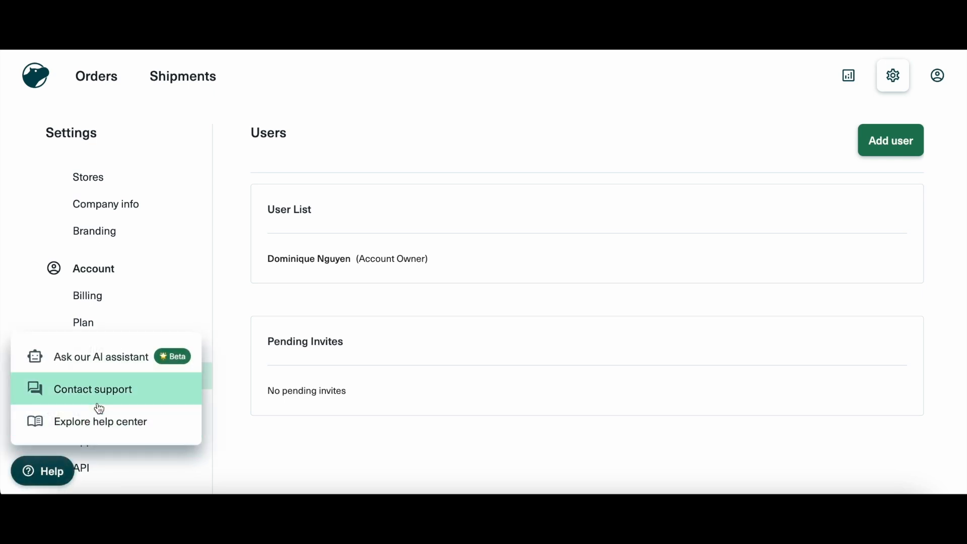
{"action": "left_click", "coordinate": [285, 447]}
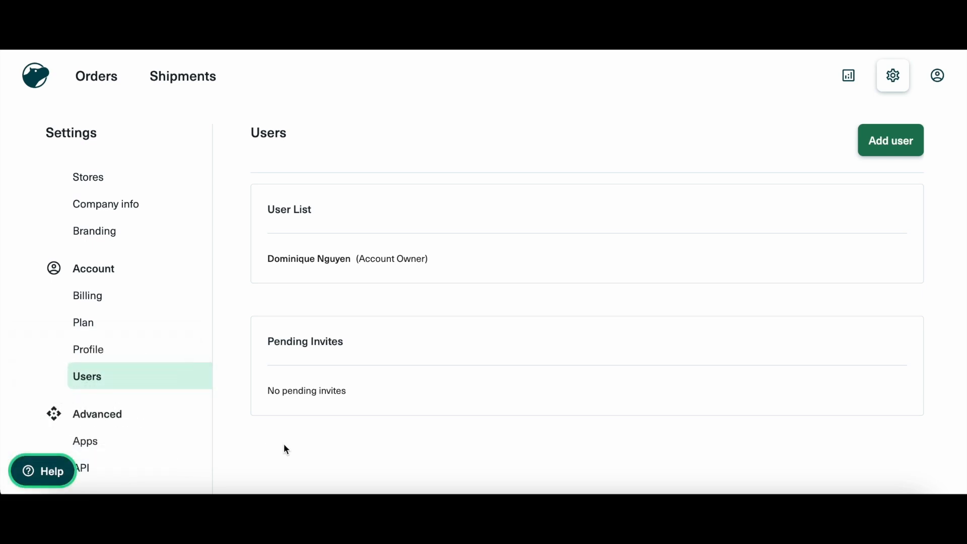